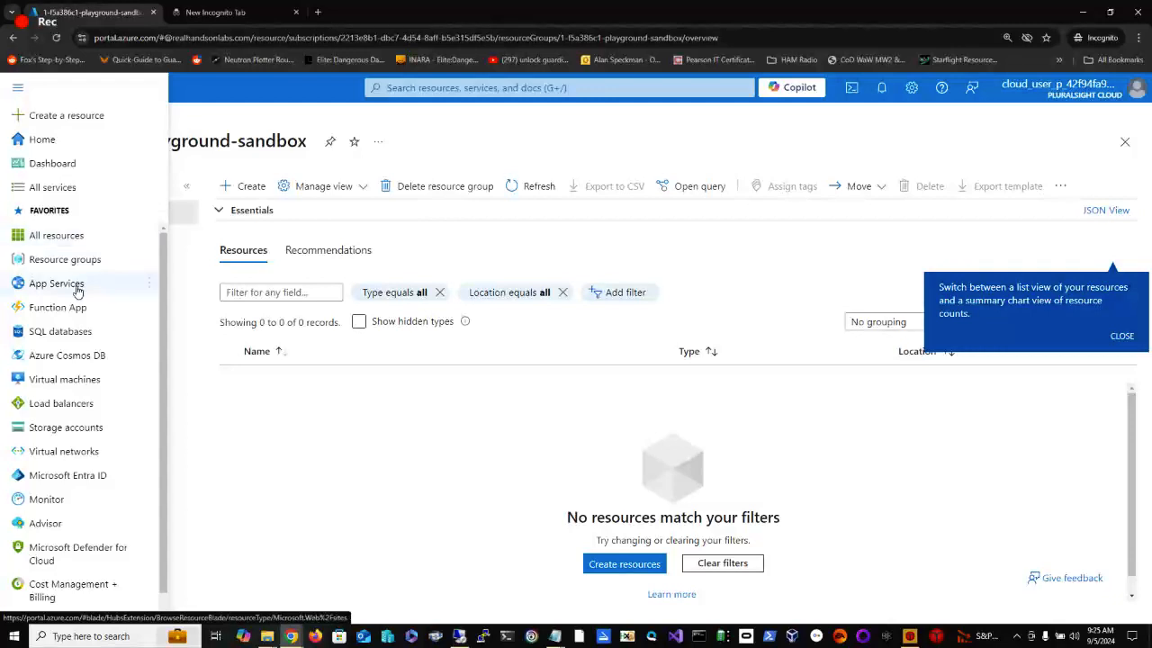
# Start creating a new Azure virtual machine from the virtual machines service.
pyautogui.click(40, 379)
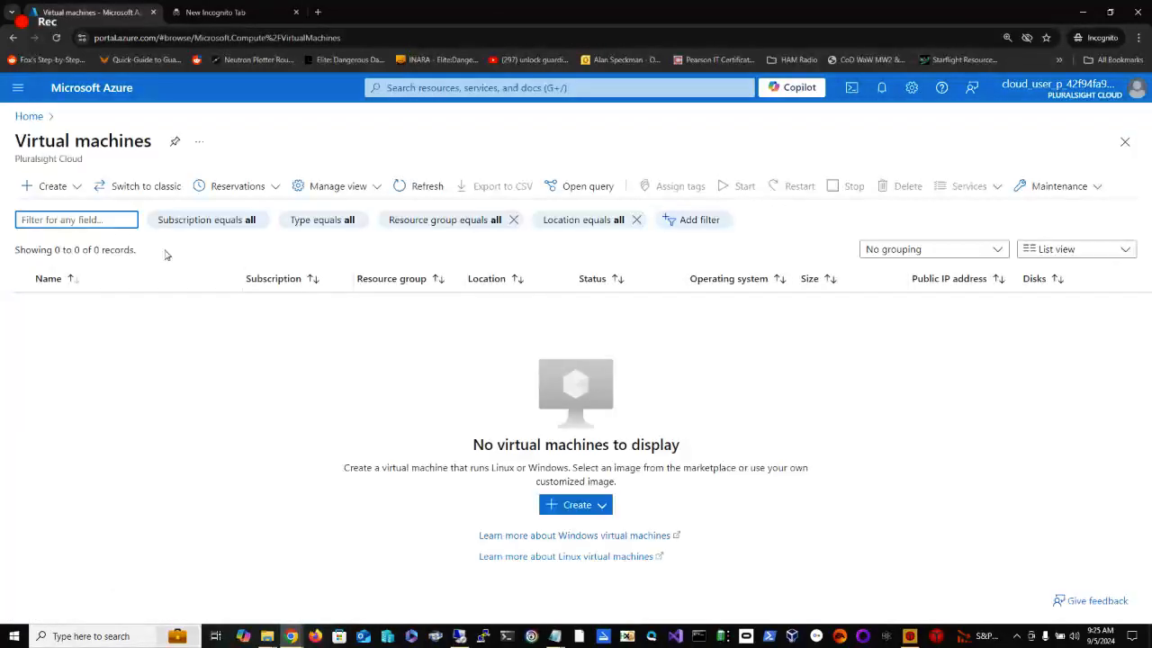
pyautogui.click(599, 506)
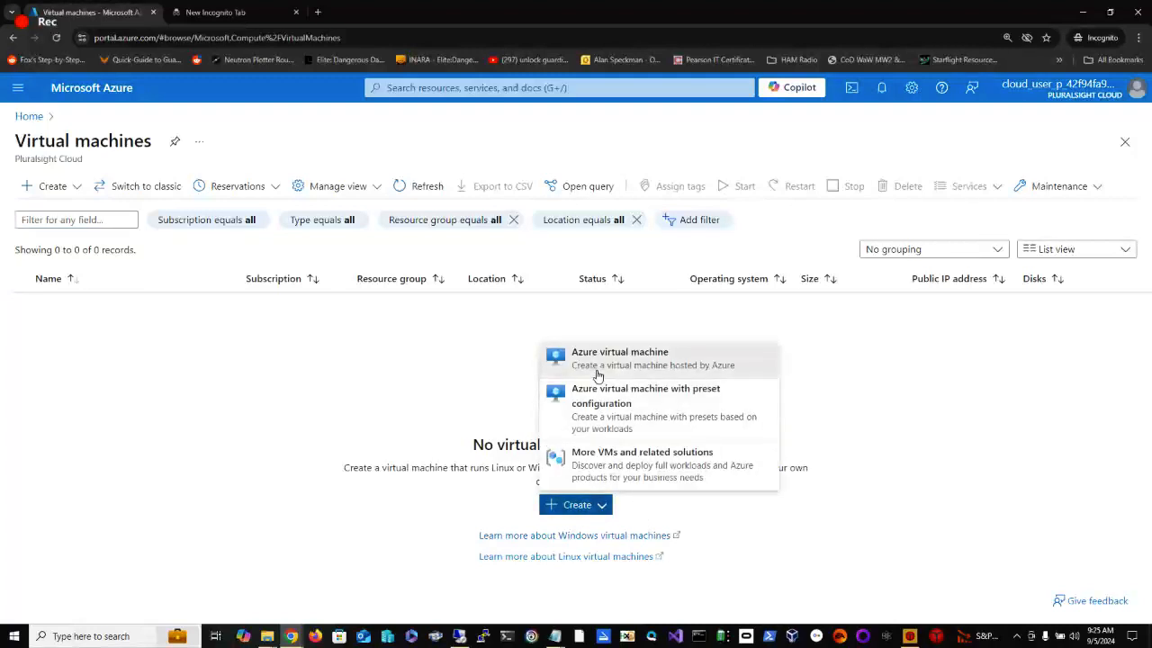
pyautogui.click(599, 376)
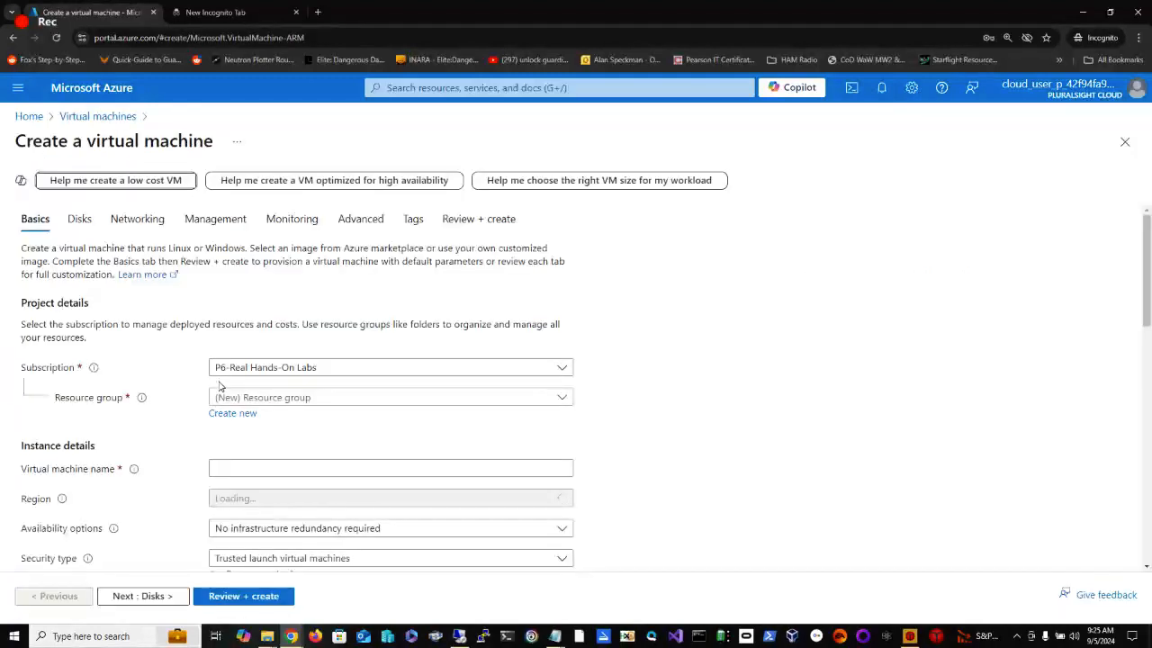
# Assign the virtual machine to the existing resource group 1-f5a386c1-playground-sandbox and name it web1.
pyautogui.click(244, 397)
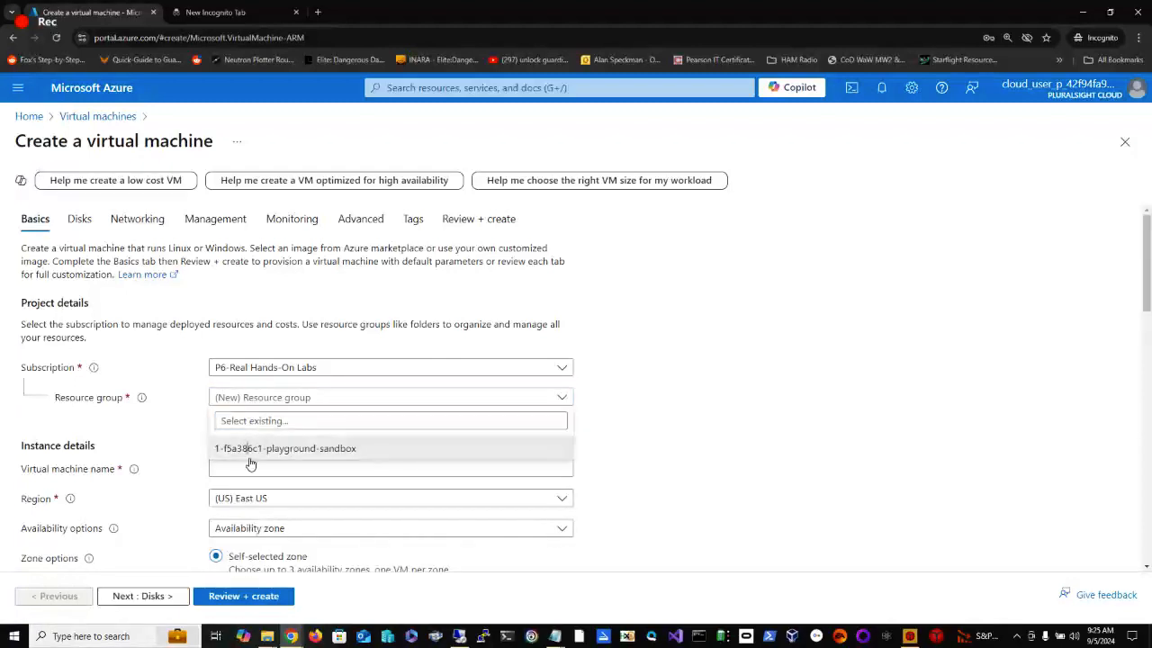
pyautogui.click(250, 448)
pyautogui.click(250, 461)
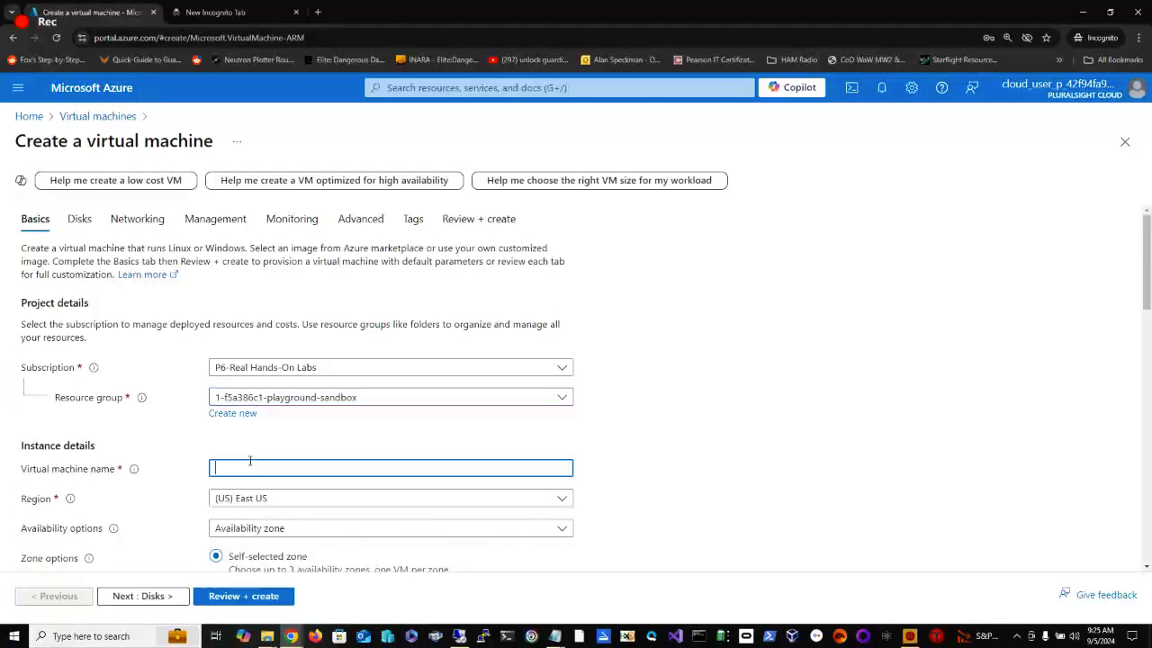
pyautogui.write('web1')
pyautogui.press('Tab')
# Look through the recommended operating system images and open the full Marketplace list of images.
pyautogui.scroll(-3, 270, 472)
pyautogui.scroll(-2, 297, 482)
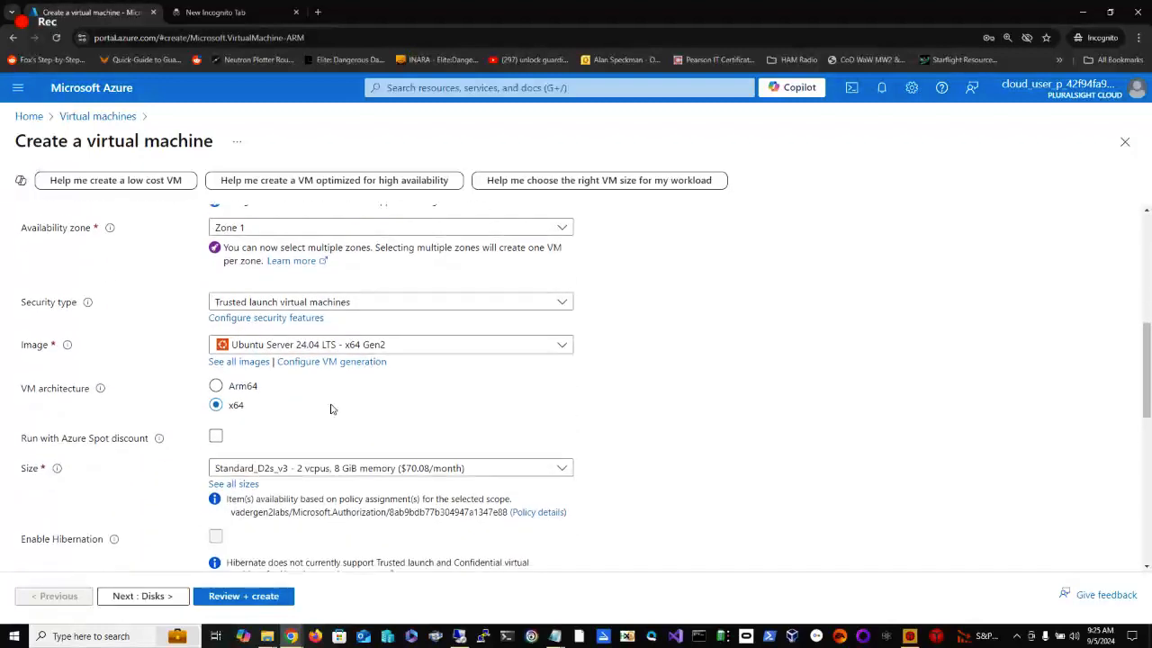
pyautogui.click(319, 344)
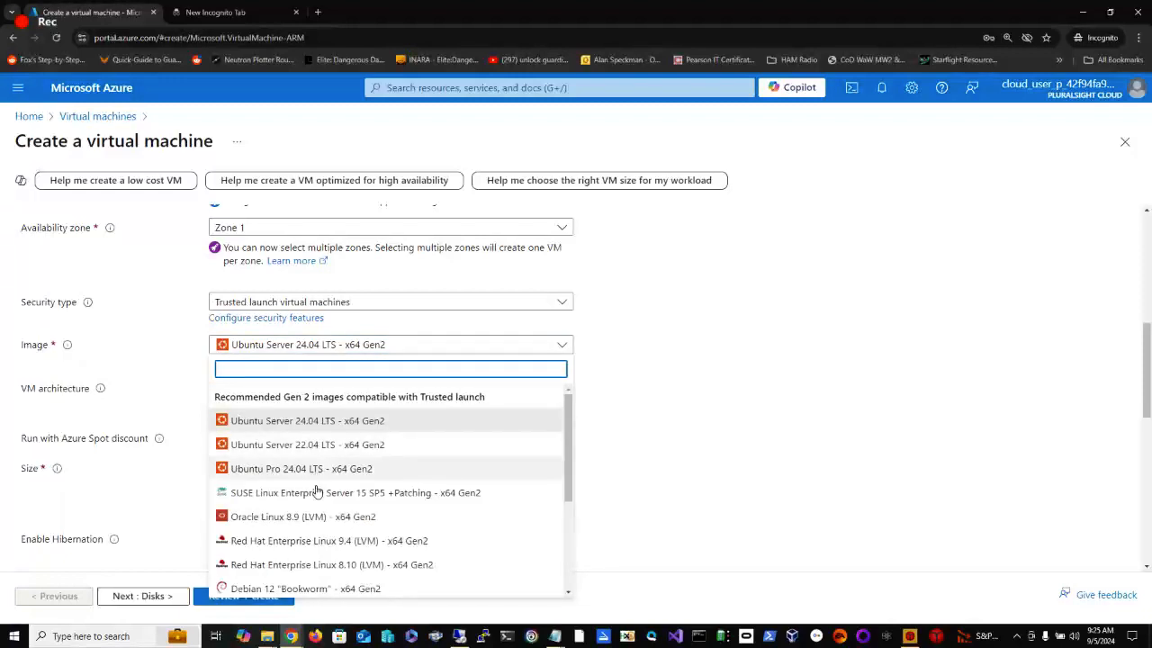
pyautogui.scroll(-3, 448, 475)
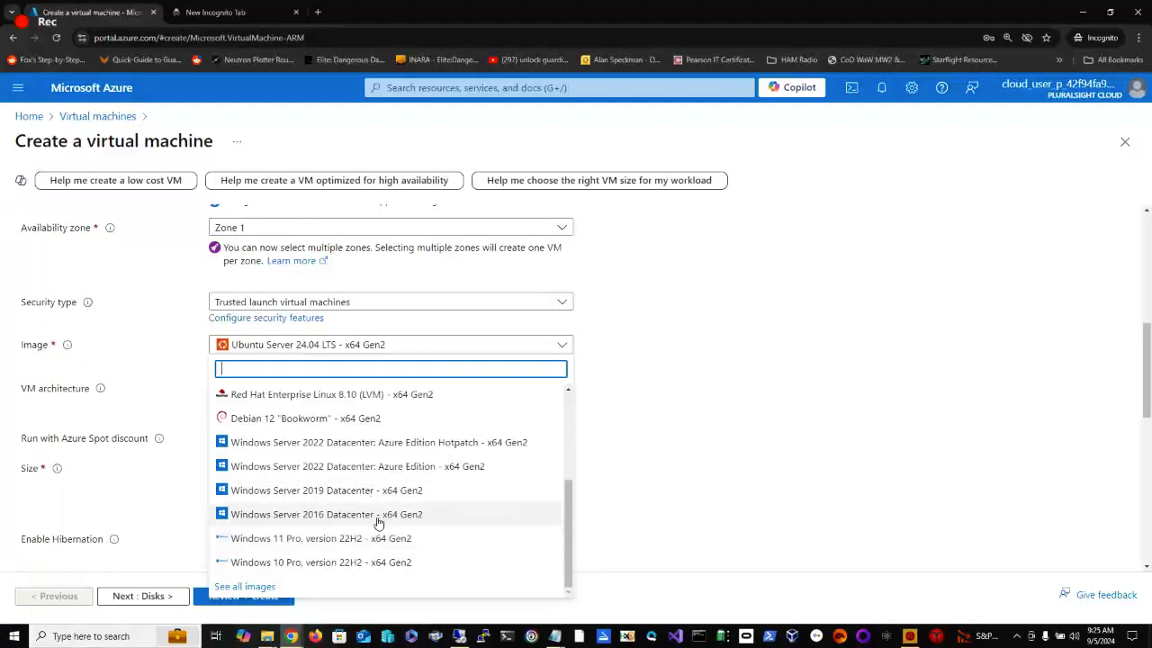
pyautogui.click(233, 586)
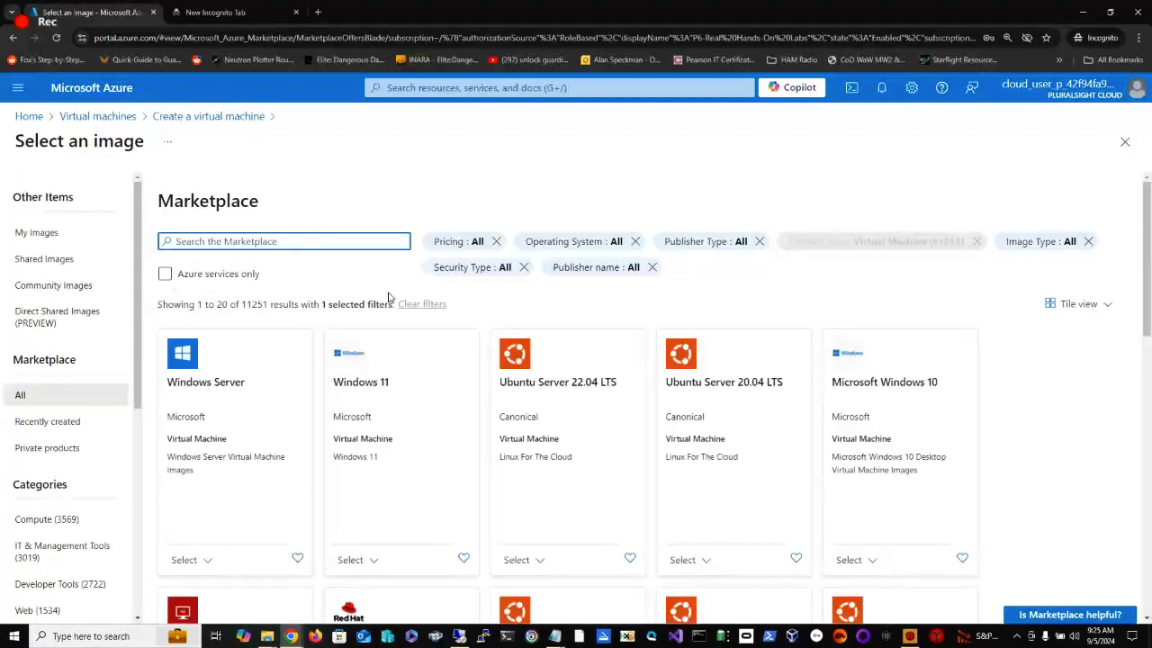
# Filter the Marketplace images by publisher type Microsoft.
pyautogui.click(817, 253)
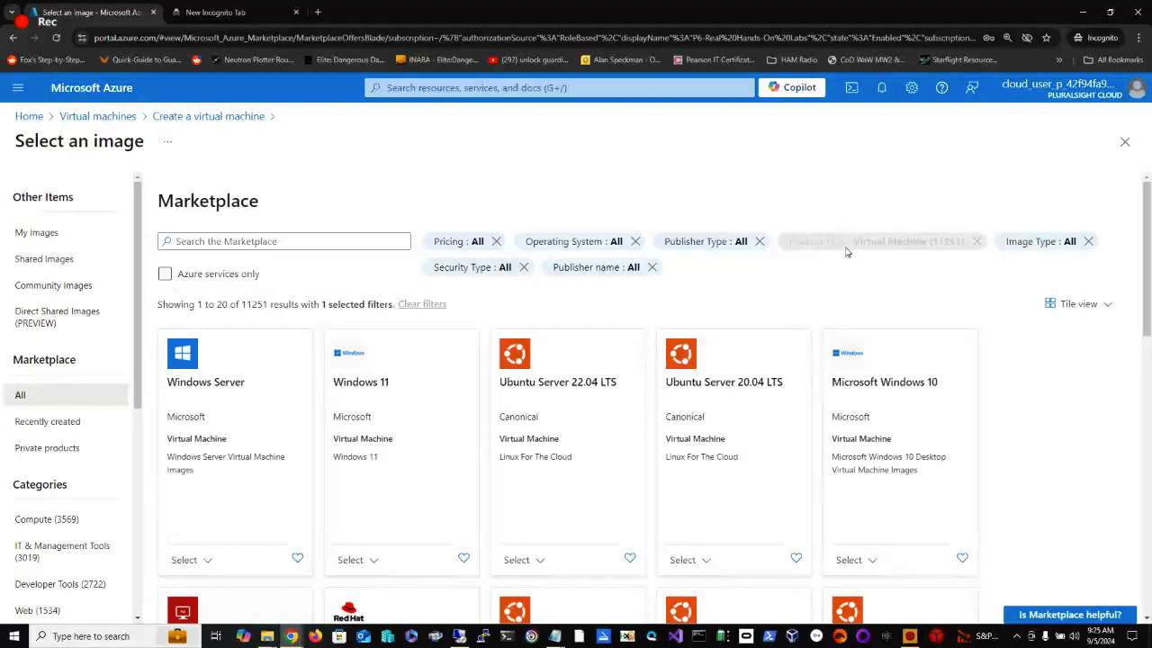
pyautogui.doubleClick(846, 252)
pyautogui.click(846, 252)
pyautogui.click(710, 249)
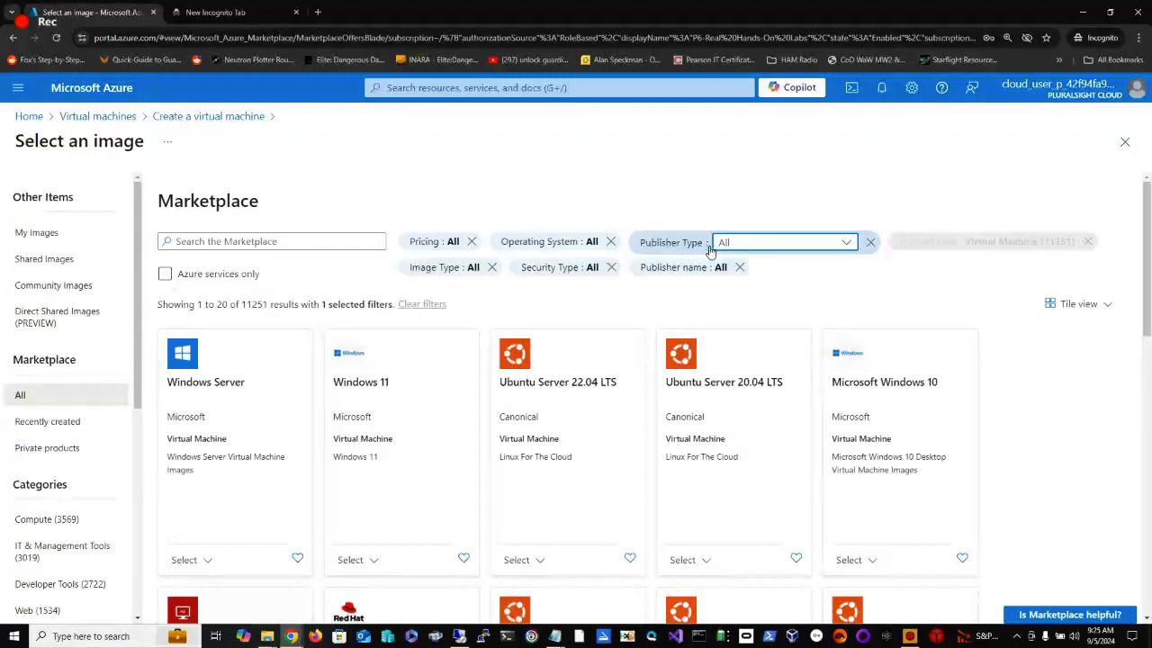
pyautogui.click(746, 246)
pyautogui.click(751, 288)
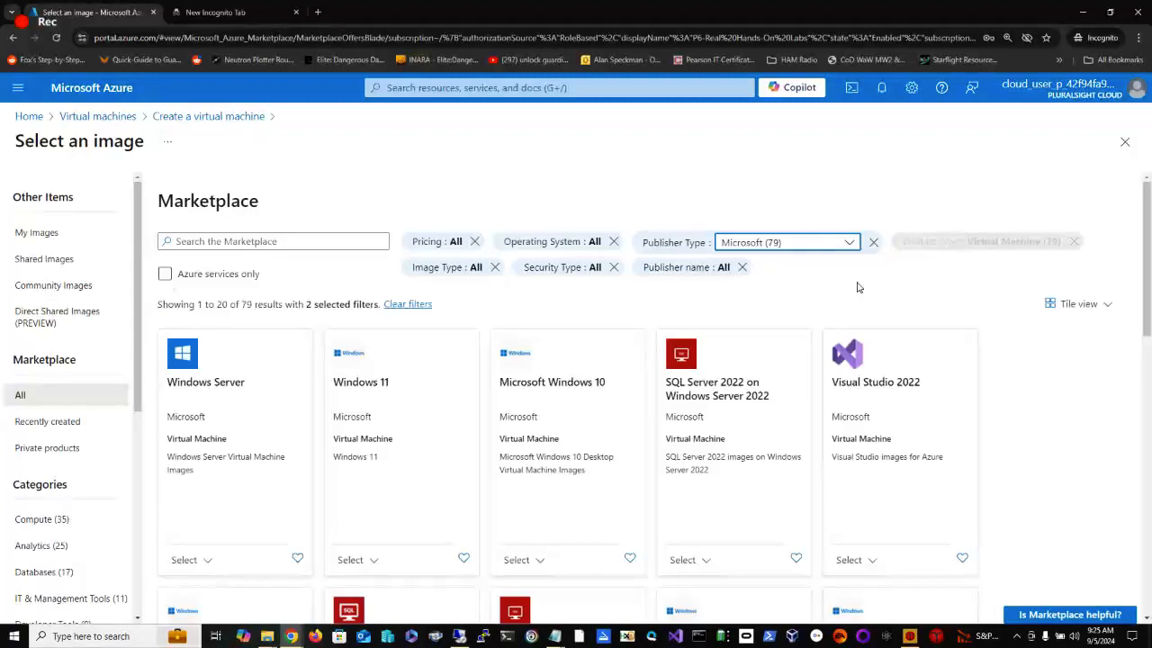
pyautogui.click(952, 244)
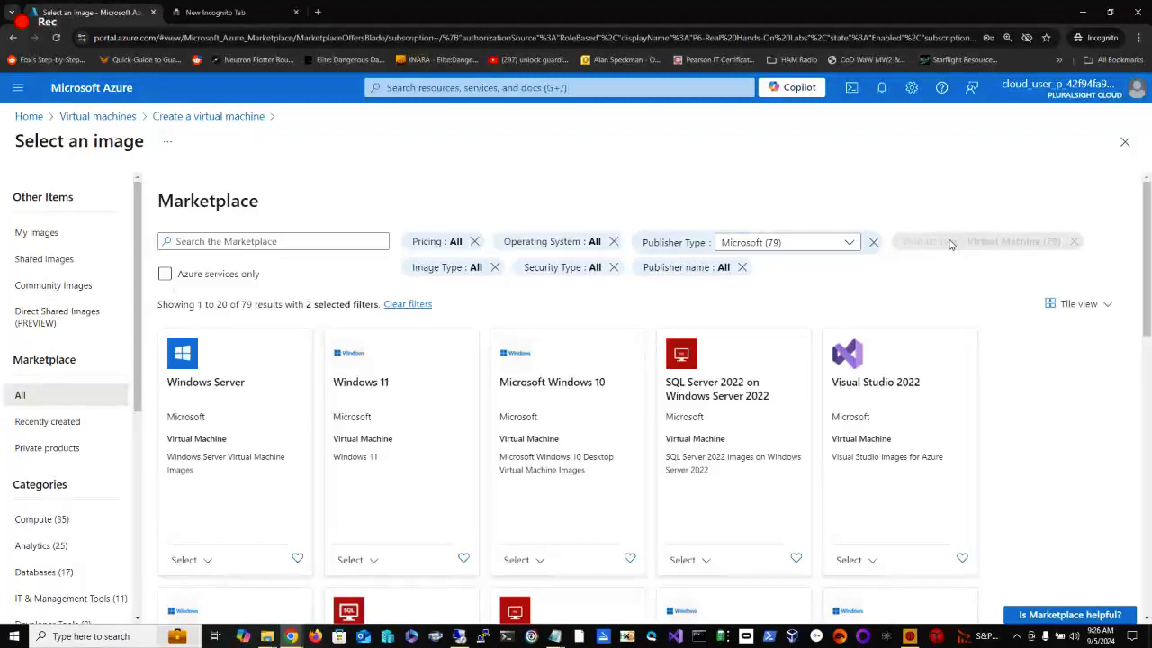
# Filter the Marketplace images by image type x64 Gen 2.
pyautogui.click(462, 269)
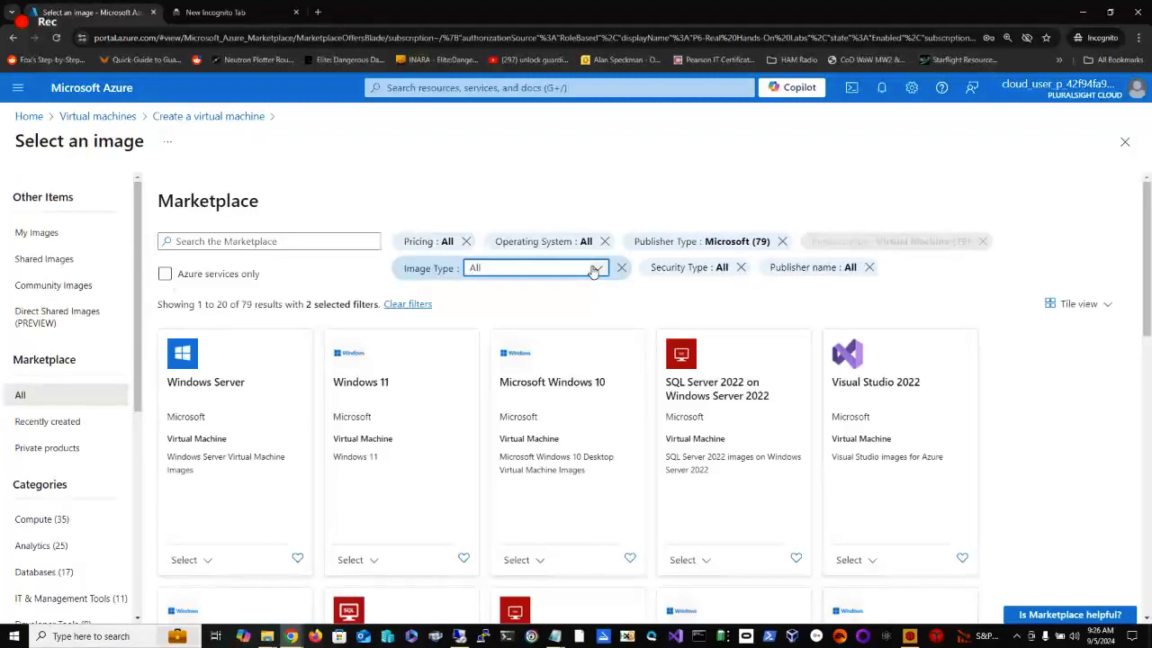
pyautogui.click(594, 271)
pyautogui.click(540, 332)
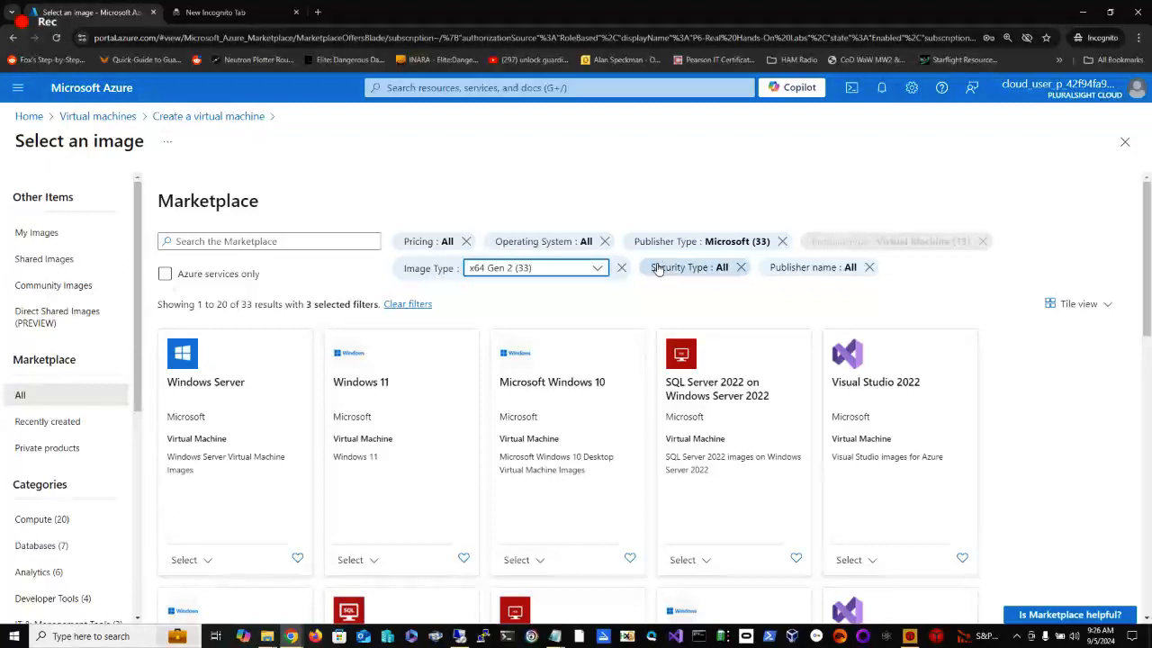
# Choose the Windows Server 2022 Datacenter - x64 Gen 2 image from the Windows Server offer.
pyautogui.click(357, 240)
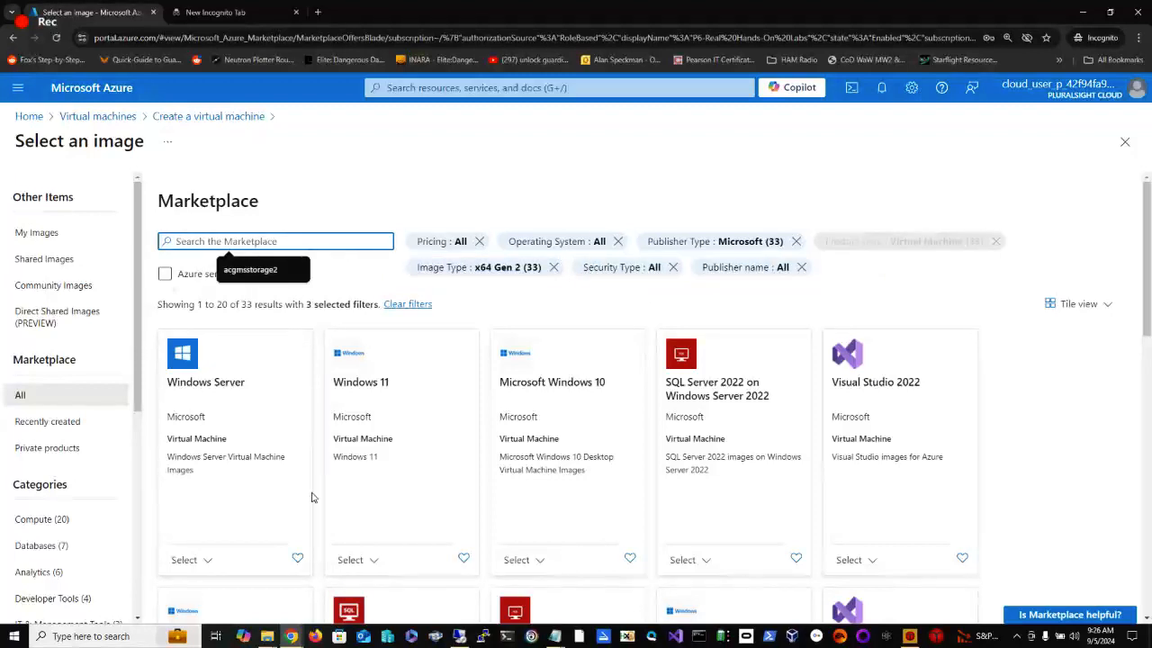
pyautogui.click(209, 560)
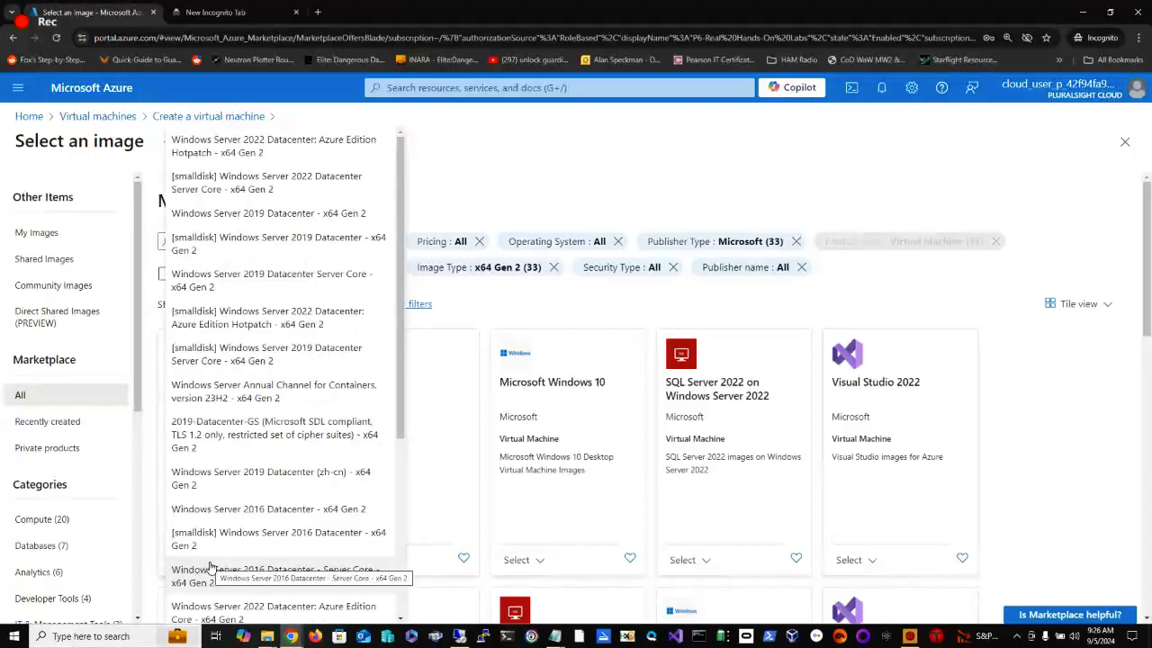
pyautogui.scroll(-3, 300, 414)
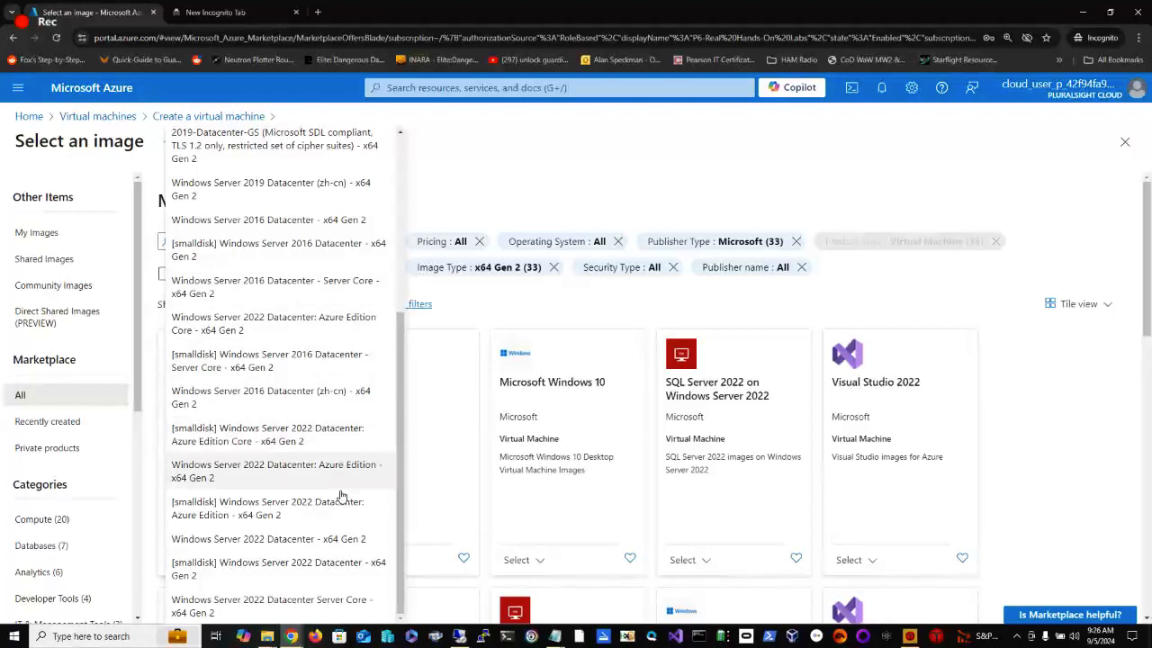
pyautogui.click(306, 540)
pyautogui.scroll(5, 383, 316)
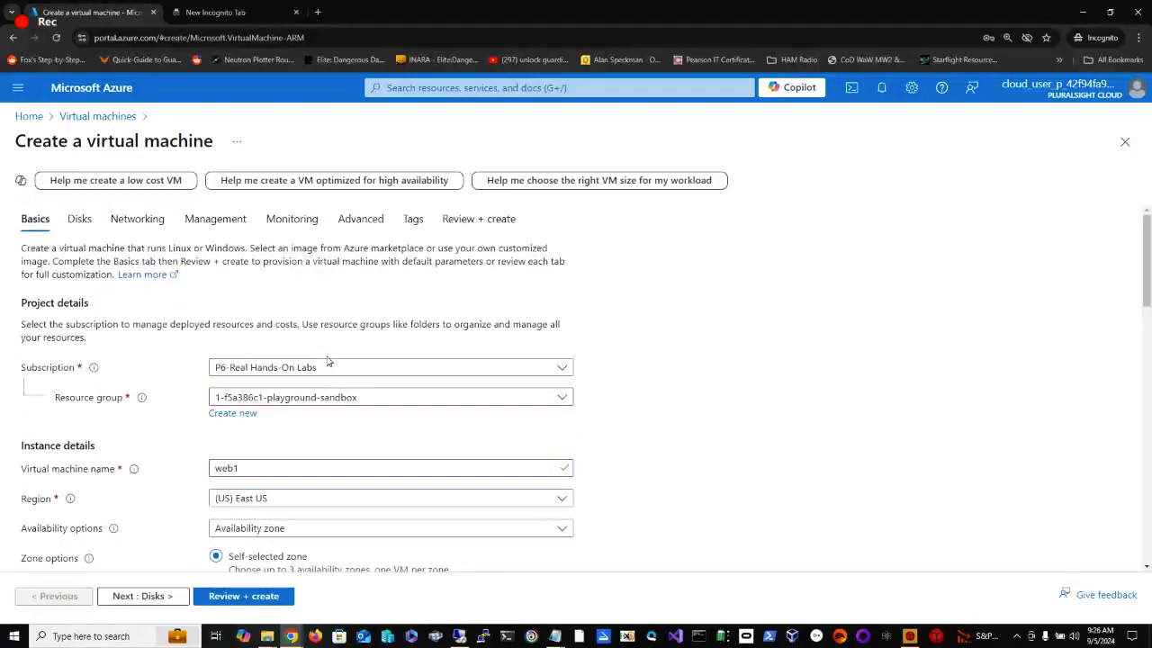
# Set the administrator account's username to webadmin.
pyautogui.scroll(-2, 327, 360)
pyautogui.scroll(-7, 328, 360)
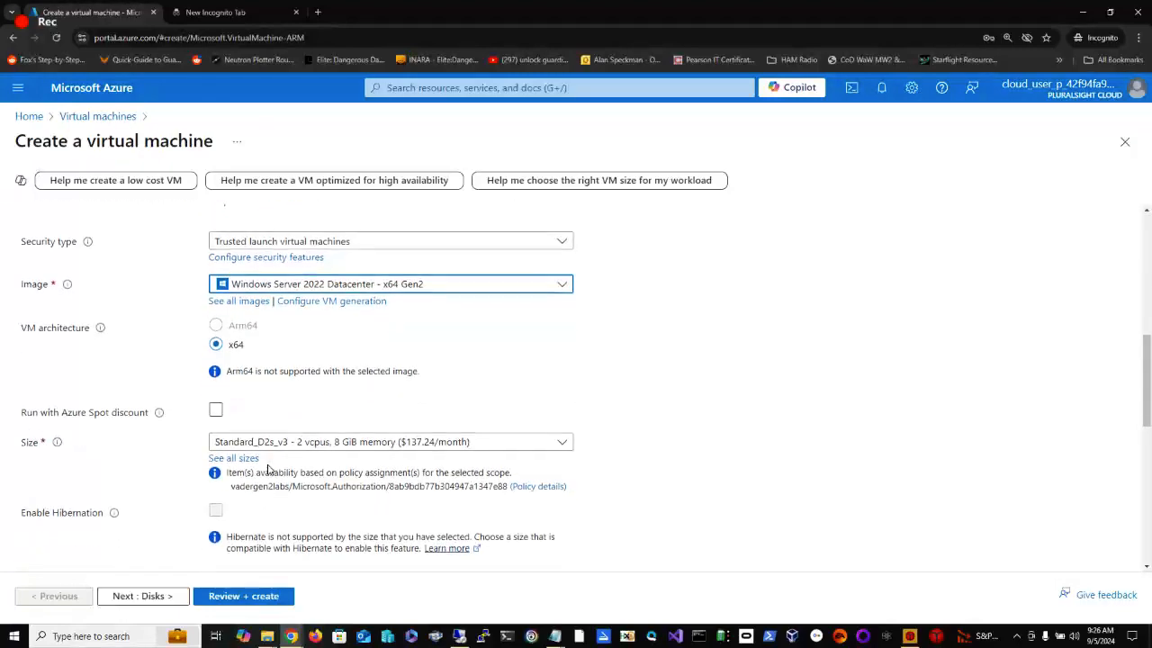
pyautogui.scroll(-2, 267, 473)
pyautogui.scroll(2, 260, 342)
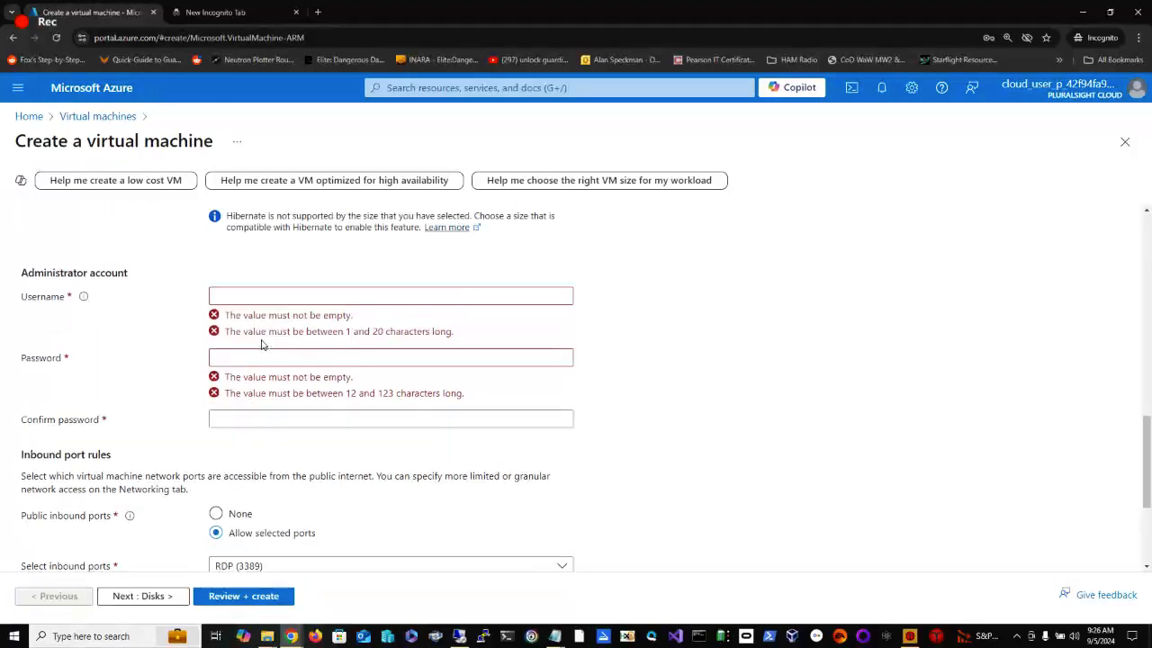
pyautogui.click(255, 314)
pyautogui.write('weba')
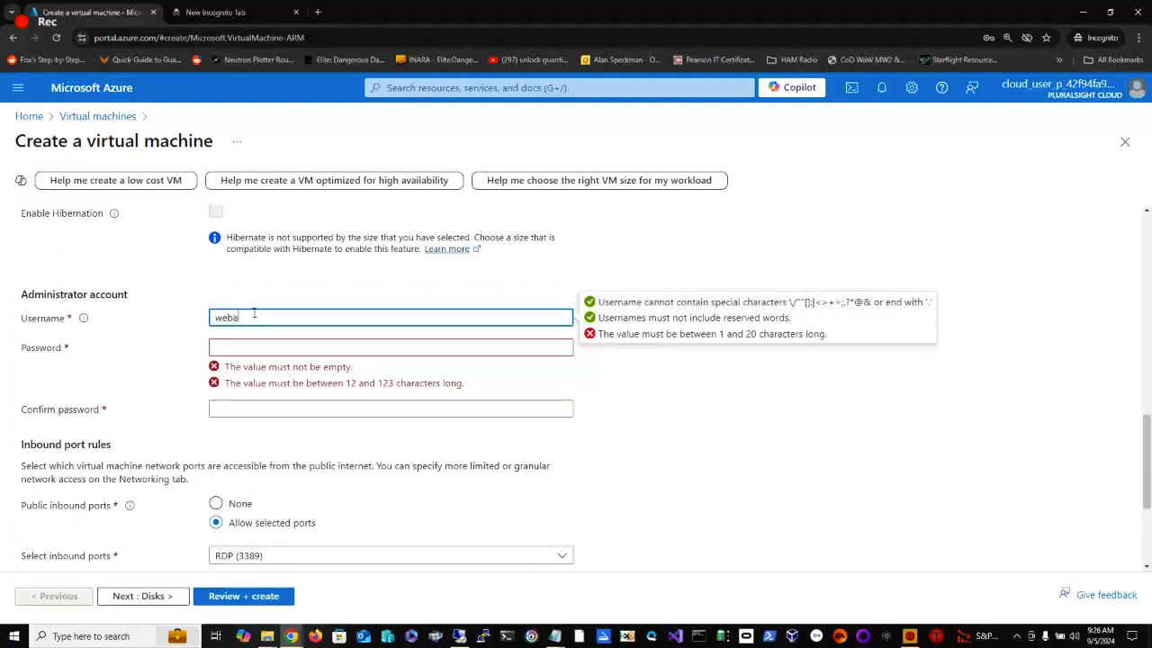
pyautogui.write('dmin')
pyautogui.press('Tab')
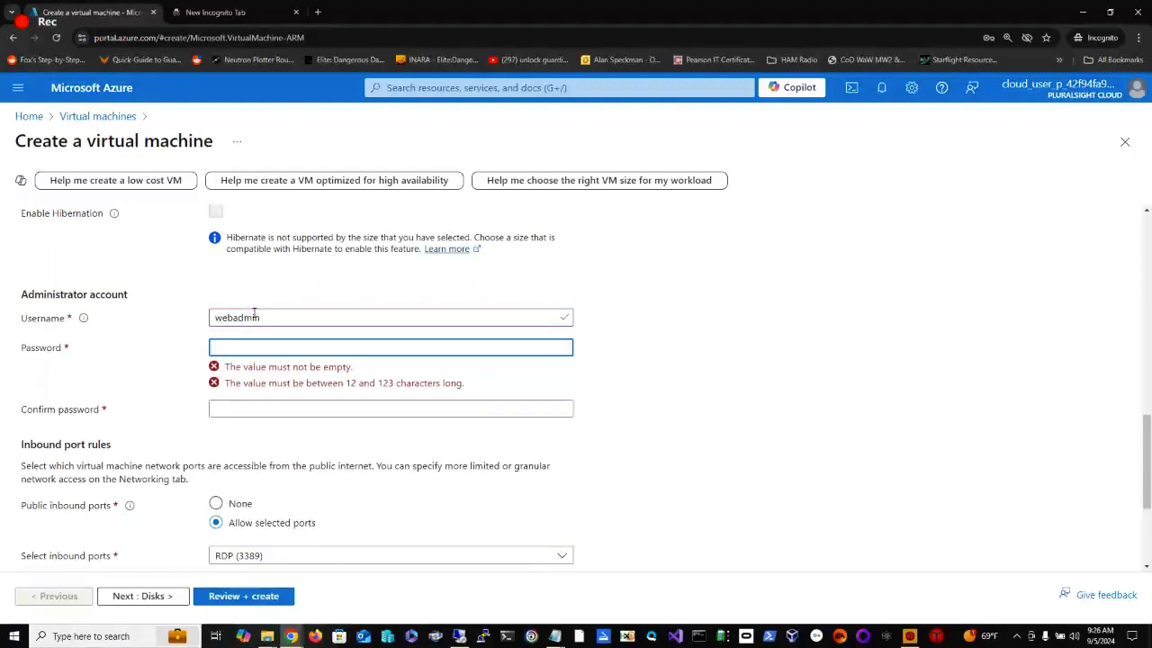
# Enter the administrator account's password and repeat it in the confirmation field.
pyautogui.write('••••••••••')
pyautogui.press('Tab')
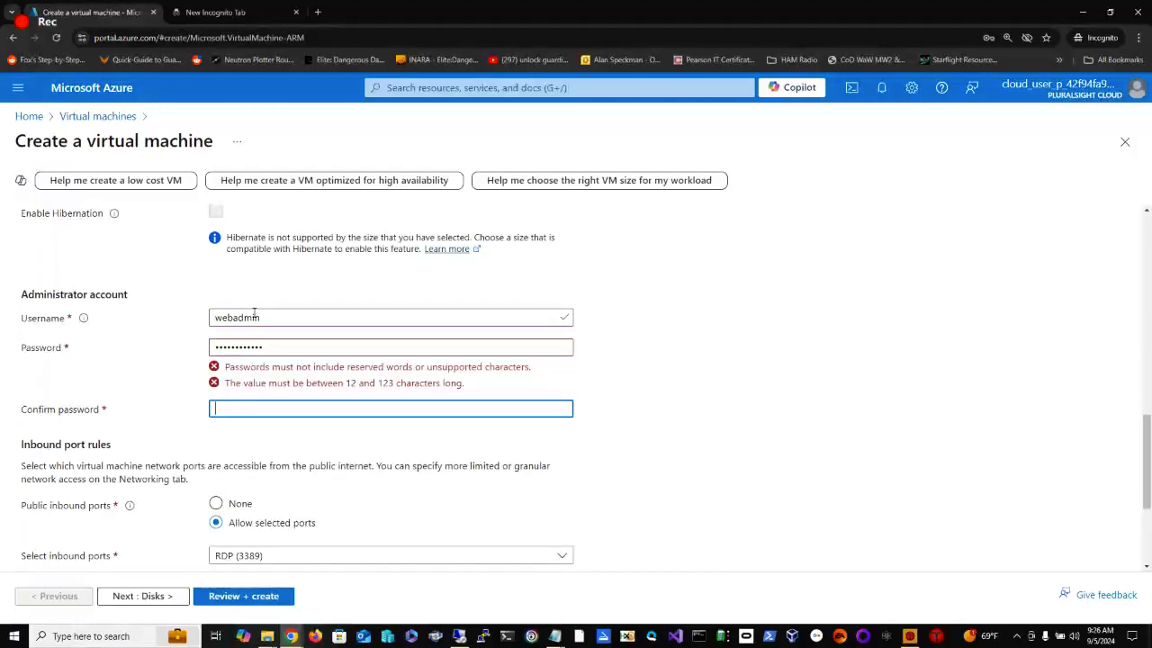
pyautogui.write('••••')
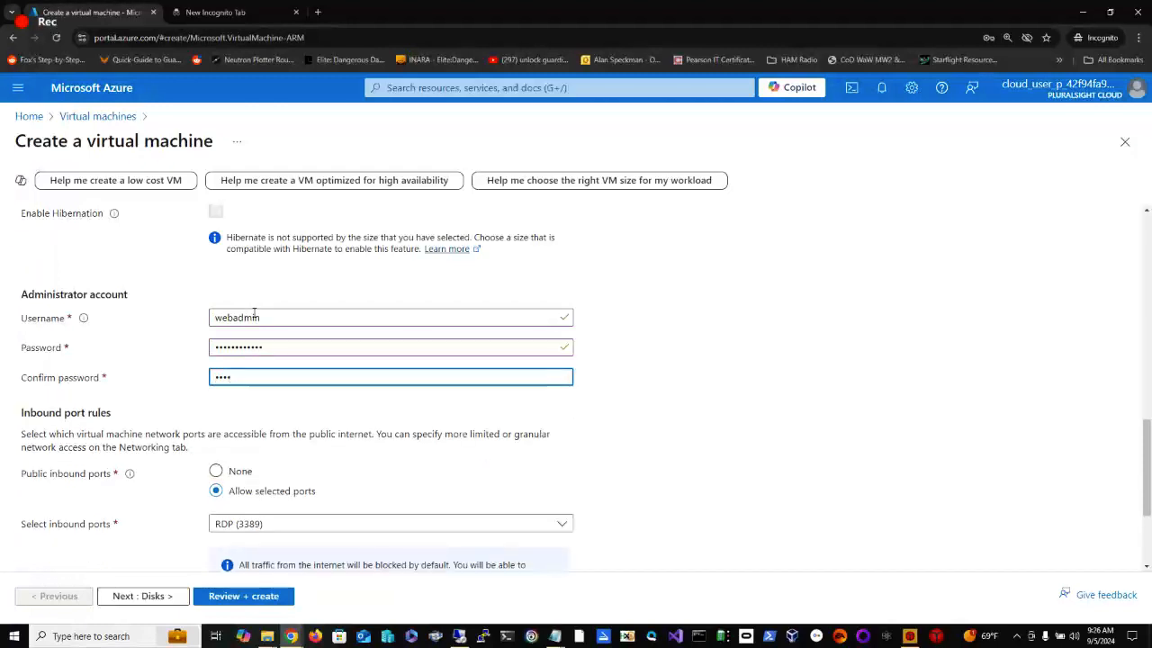
pyautogui.press('BackSpace')
pyautogui.press('BackSpace')
pyautogui.press('BackSpace')
pyautogui.press('BackSpace')
pyautogui.write('••••••••••••')
pyautogui.press('Tab')
# Allow HTTP (80) as an additional public inbound port alongside RDP (3389).
pyautogui.scroll(-2, 367, 326)
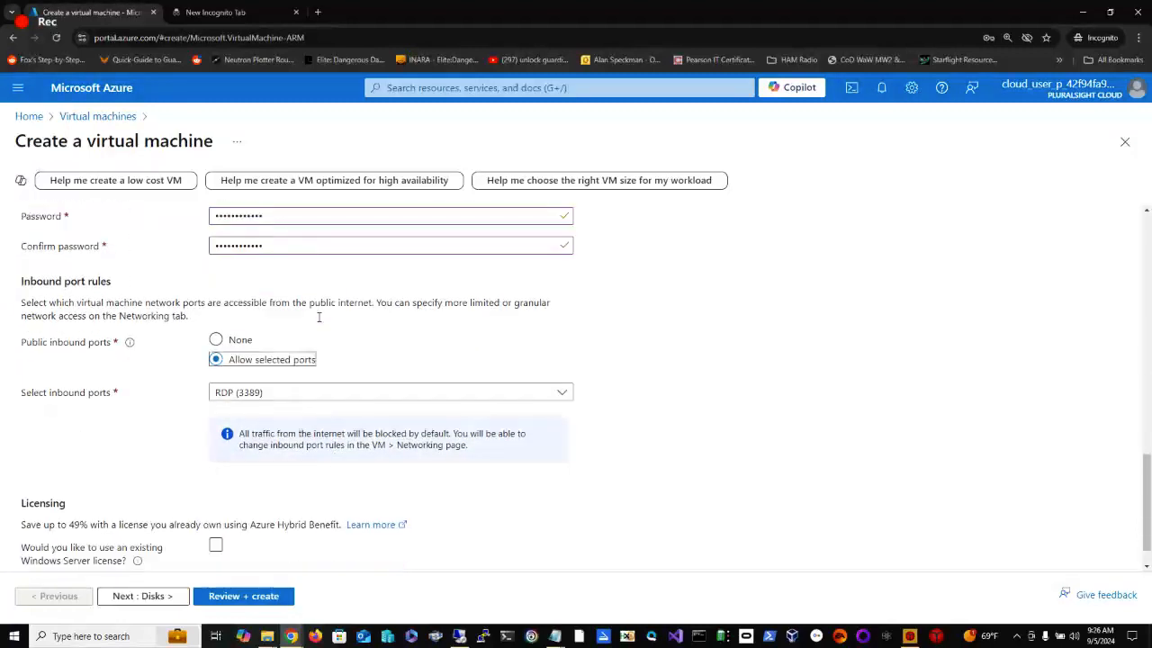
pyautogui.click(263, 351)
pyautogui.click(221, 371)
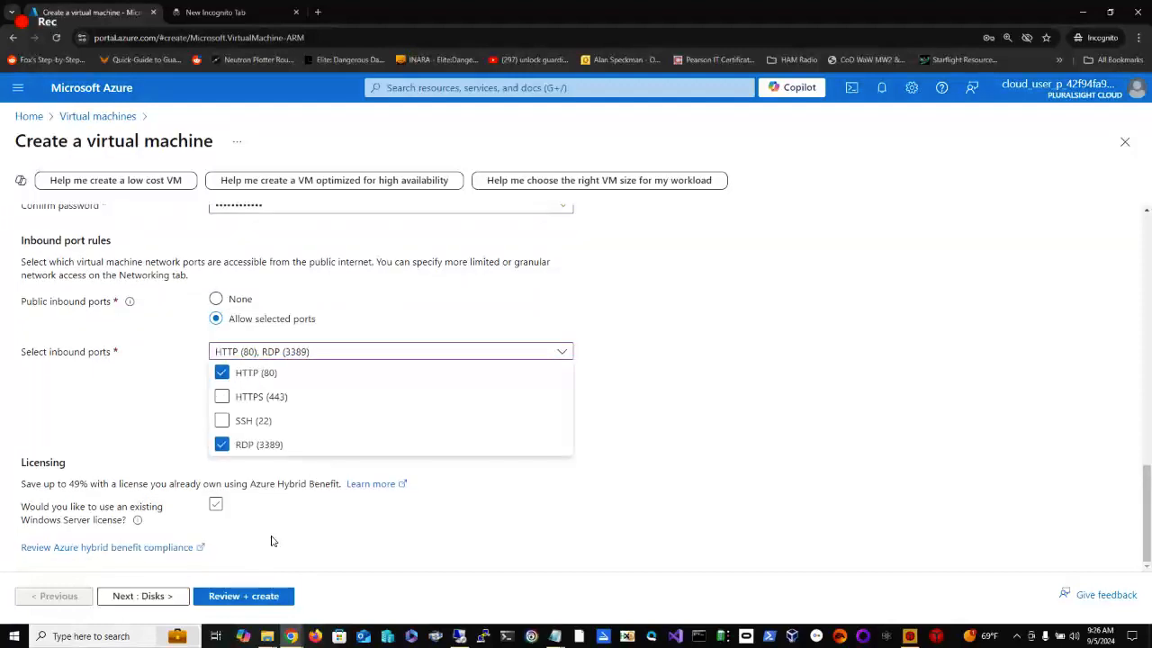
# Set the virtual machine's OS disk type to Standard HDD with locally-redundant storage.
pyautogui.click(155, 597)
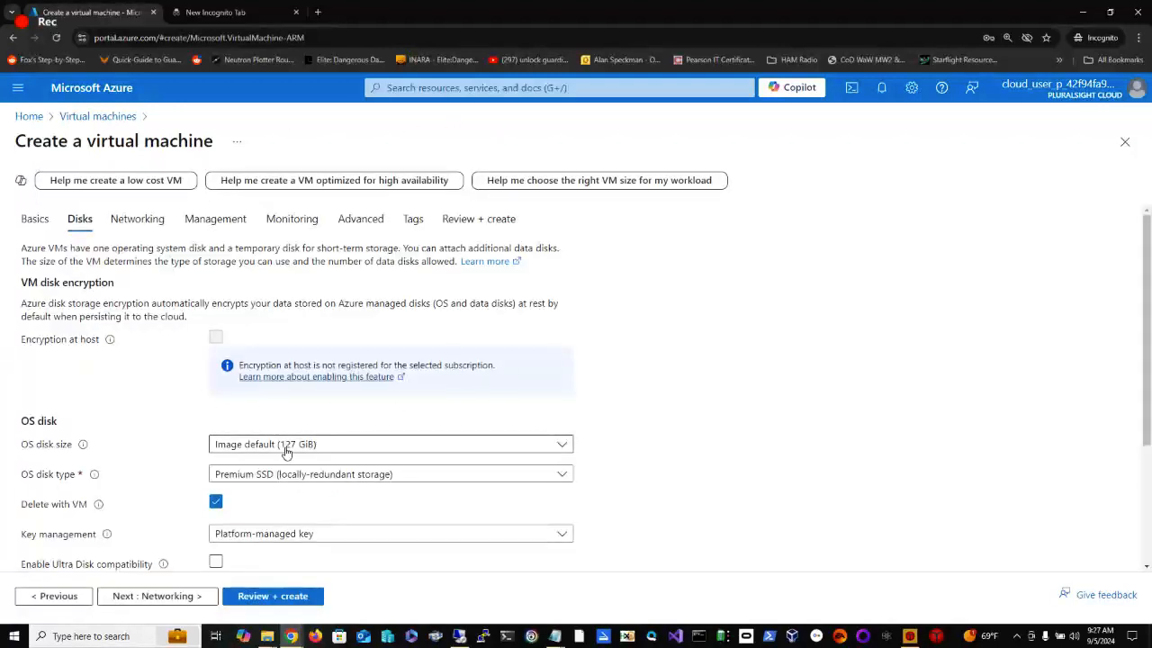
pyautogui.click(284, 474)
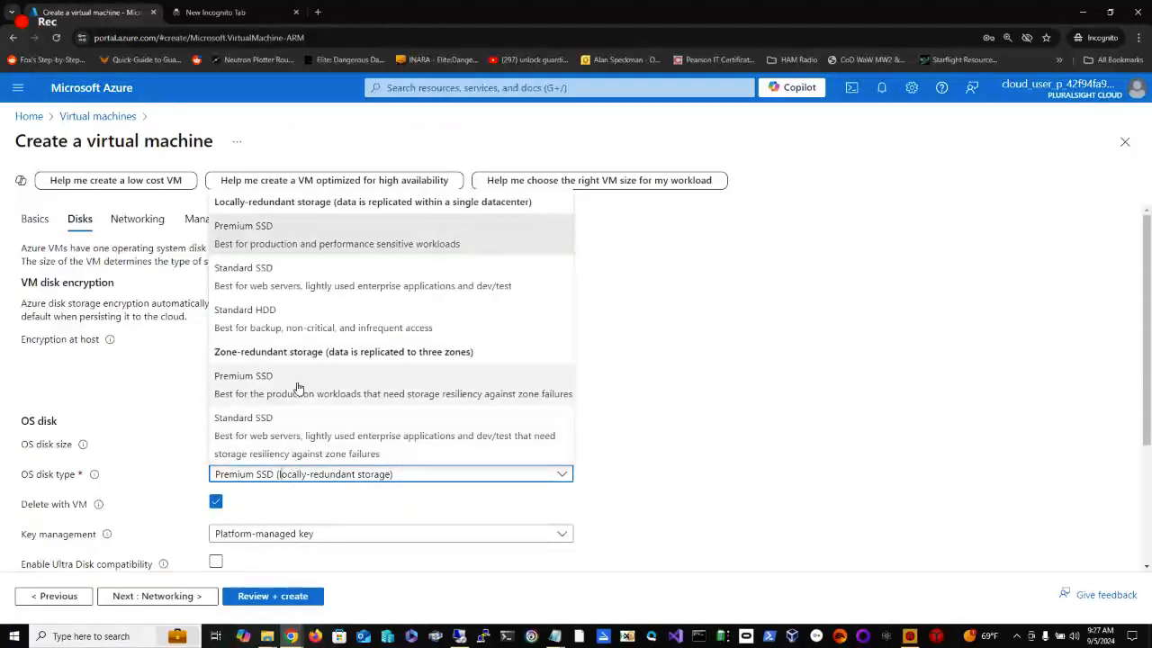
pyautogui.click(270, 329)
# Validate the virtual machine configuration with the remaining default settings and deploy it.
pyautogui.scroll(-1, 445, 435)
pyautogui.scroll(-1, 448, 436)
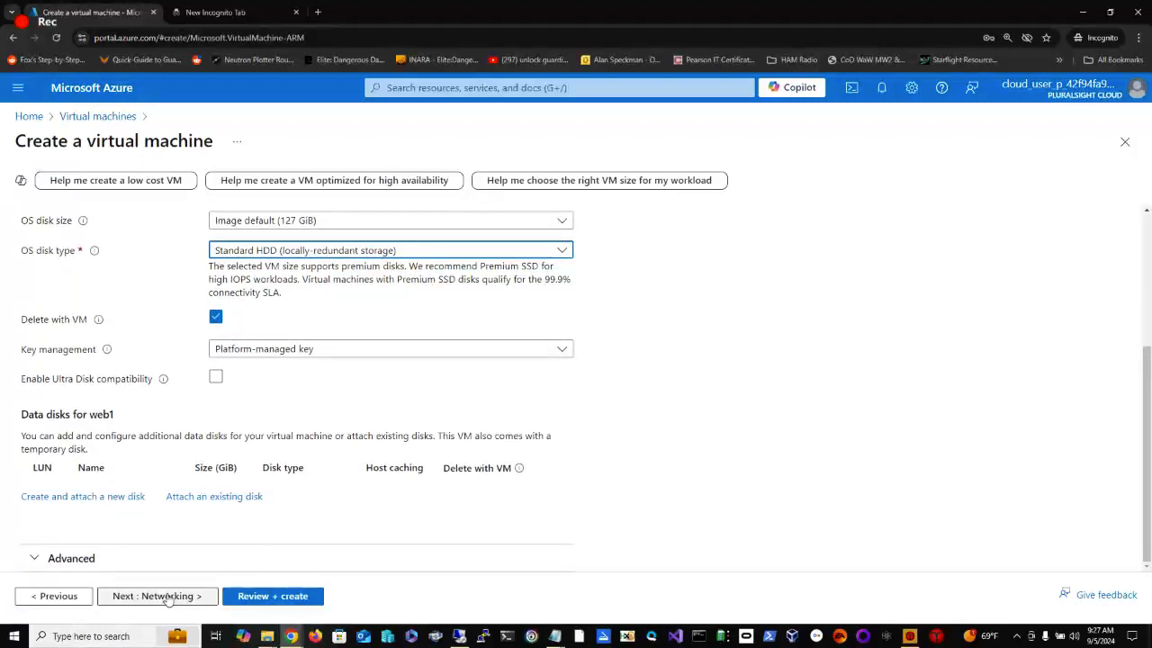
pyautogui.click(272, 599)
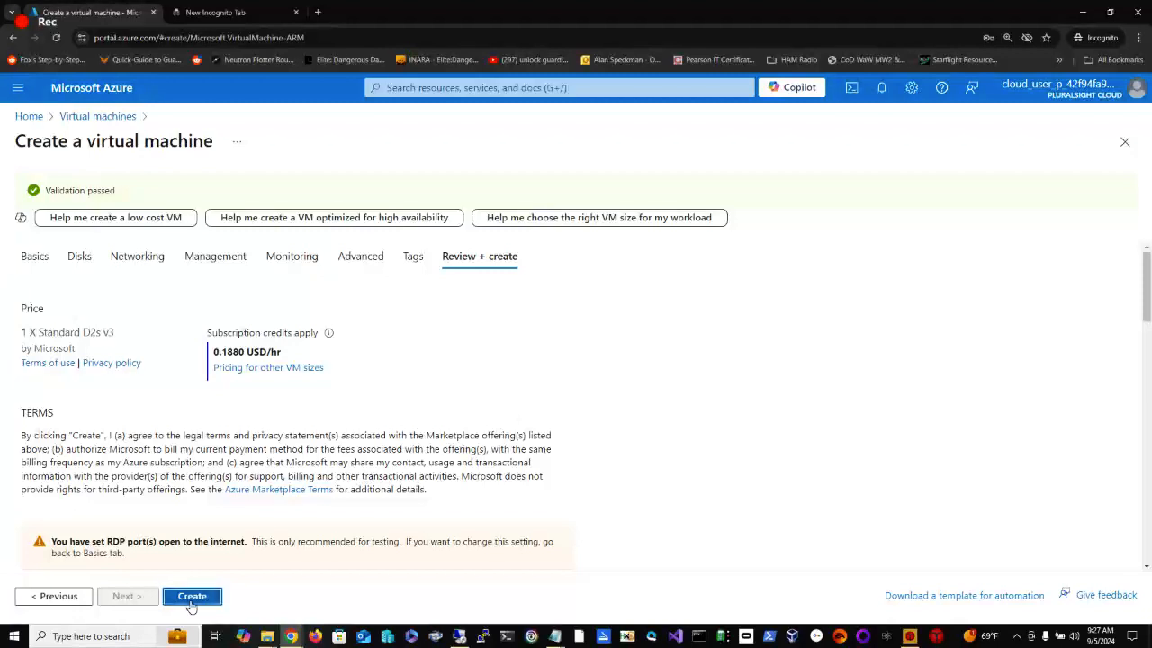
pyautogui.click(191, 597)
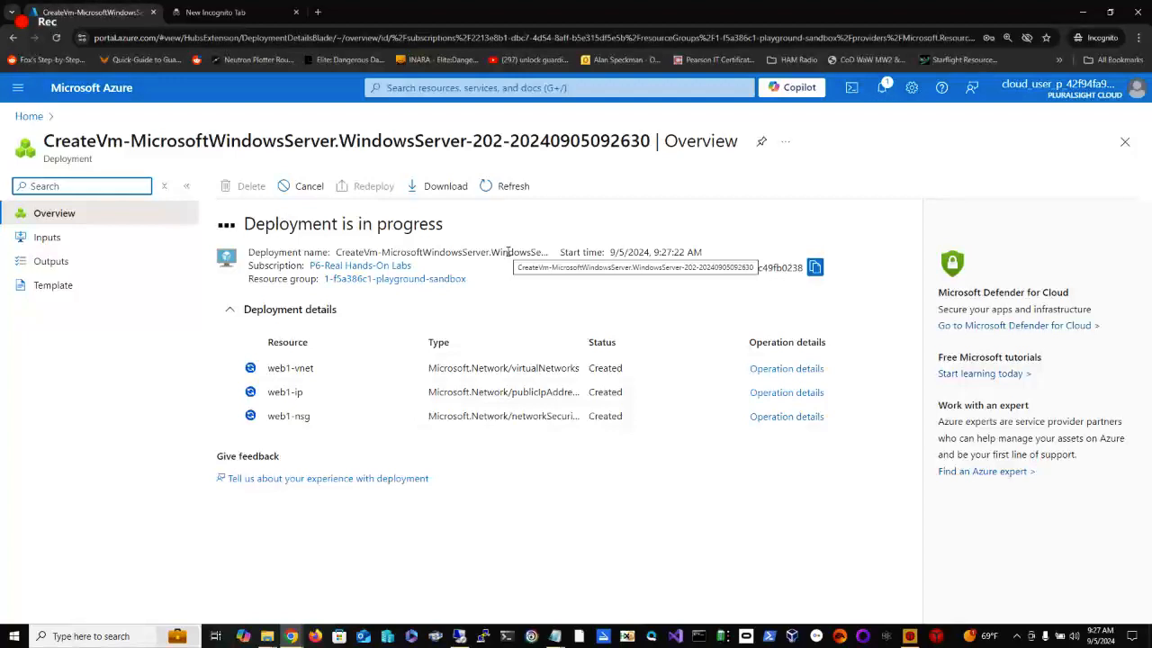
# Open a new Remote Desktop Connection window and minimize the File Explorer window behind it.
pyautogui.rightClick(459, 637)
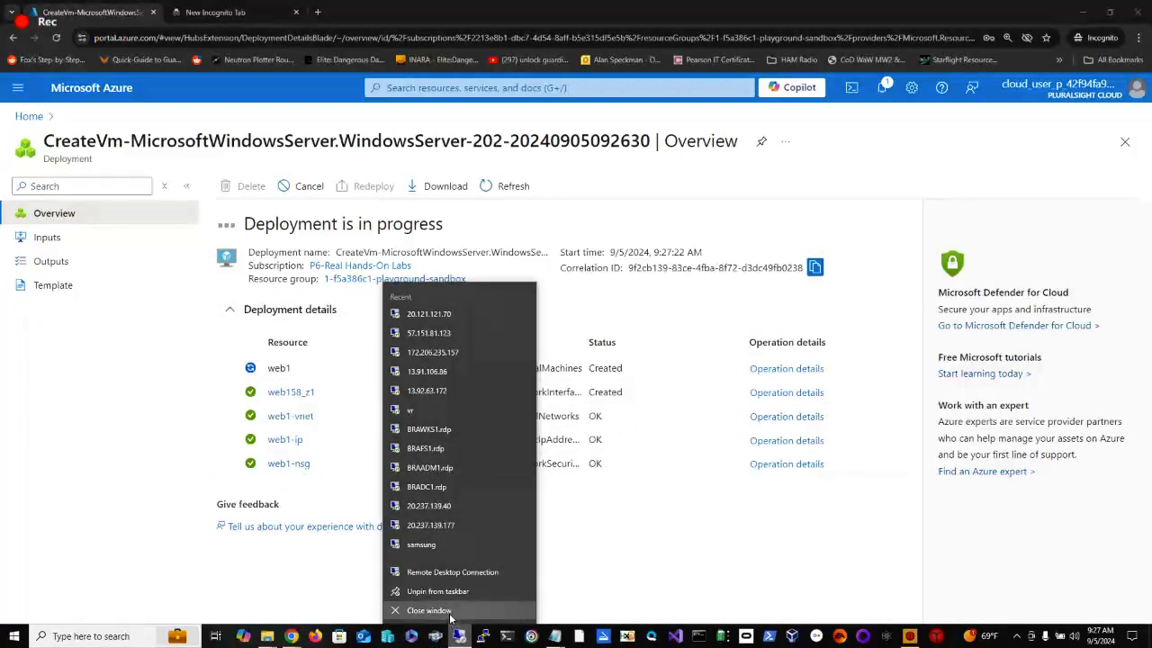
pyautogui.click(452, 571)
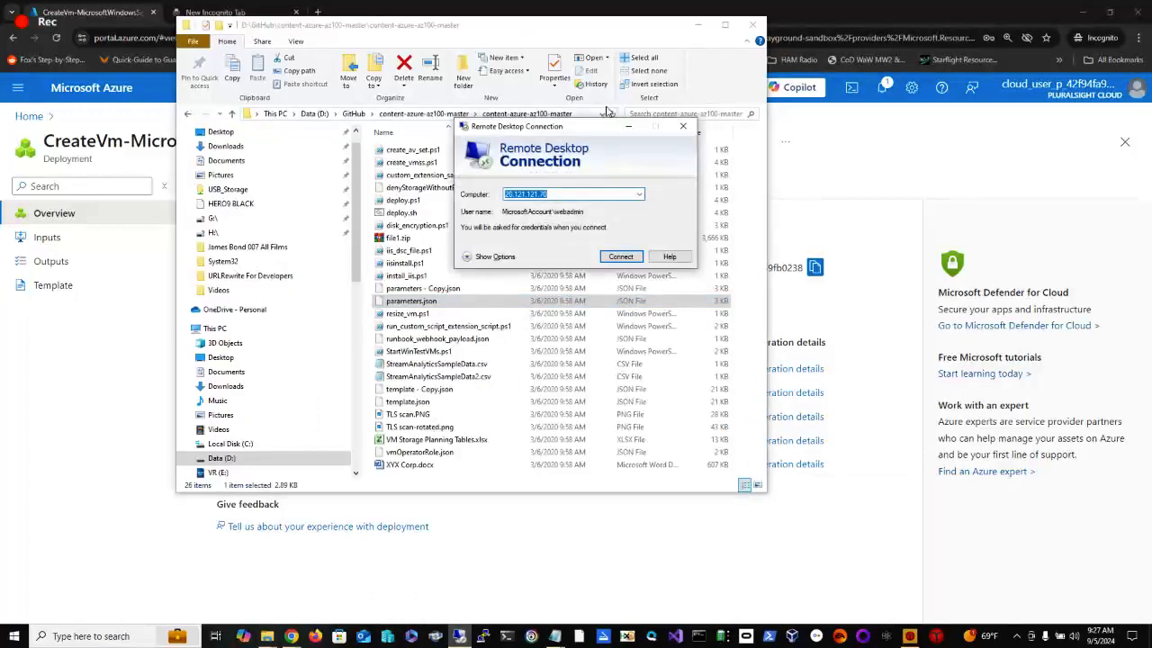
pyautogui.click(697, 25)
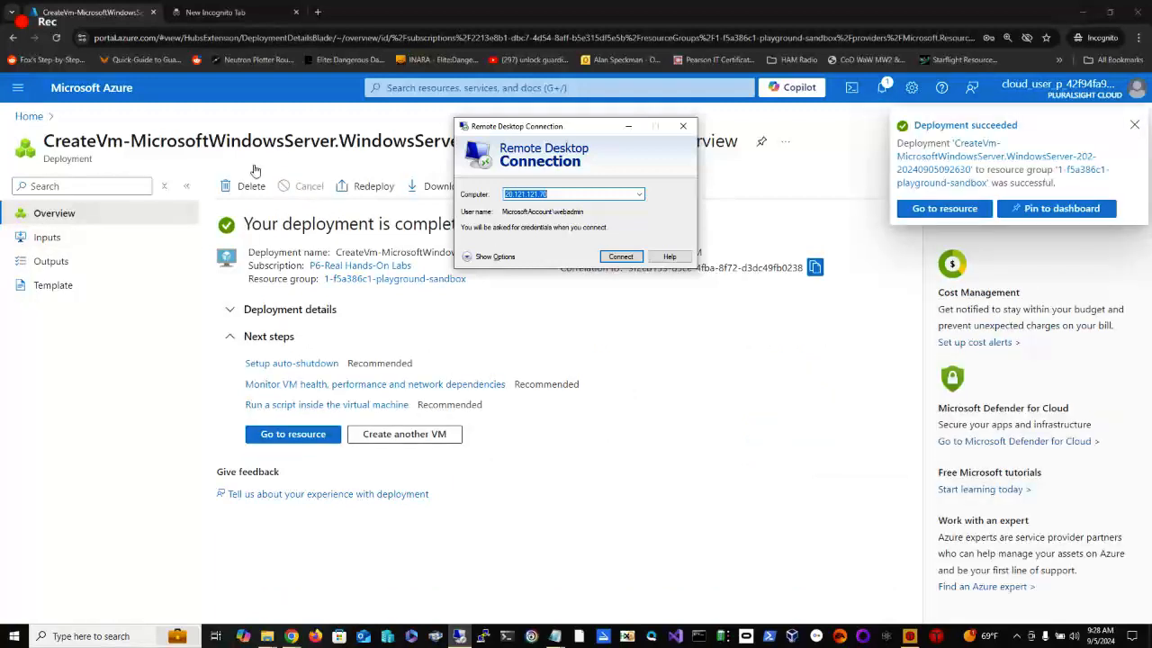
# Copy the public IP address from the deployed web1 resource and start a Remote Desktop connection to it.
pyautogui.click(263, 433)
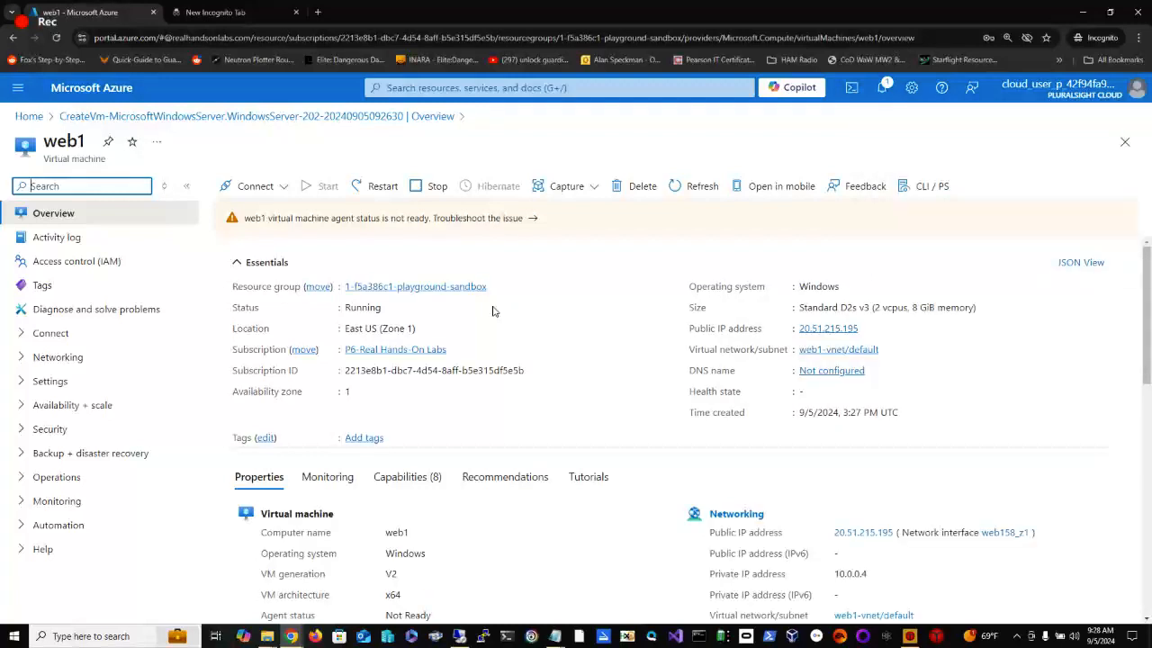
pyautogui.click(868, 329)
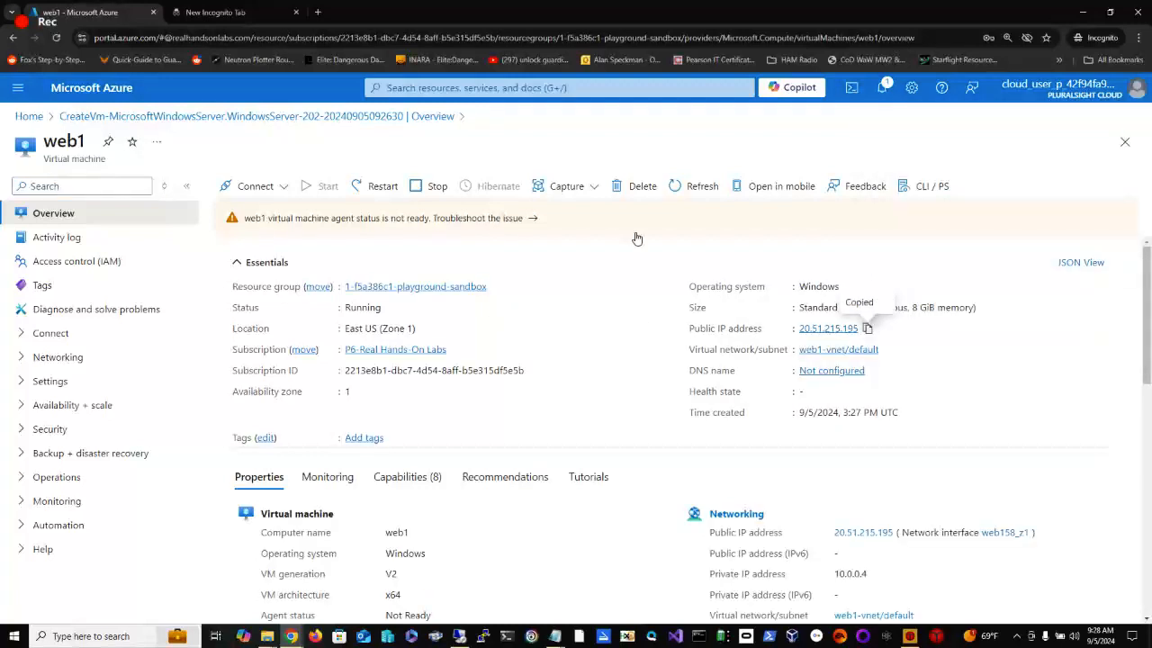
pyautogui.tripleClick(717, 328)
pyautogui.click(459, 636)
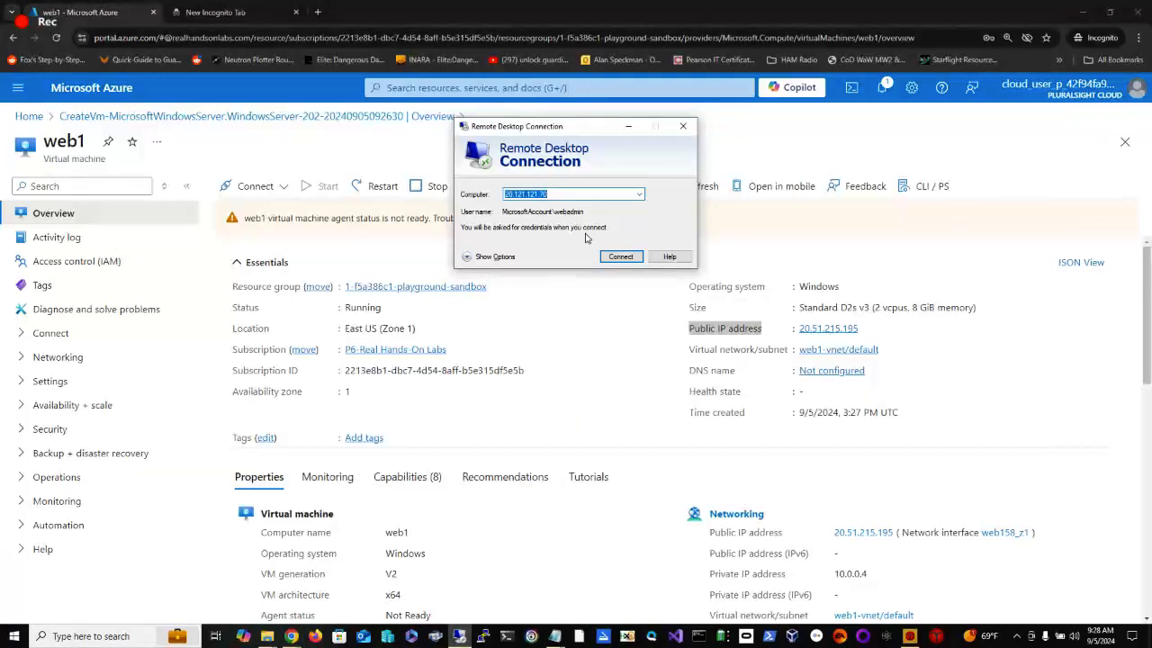
pyautogui.hotkey('ctrl', 'v')
pyautogui.click(620, 257)
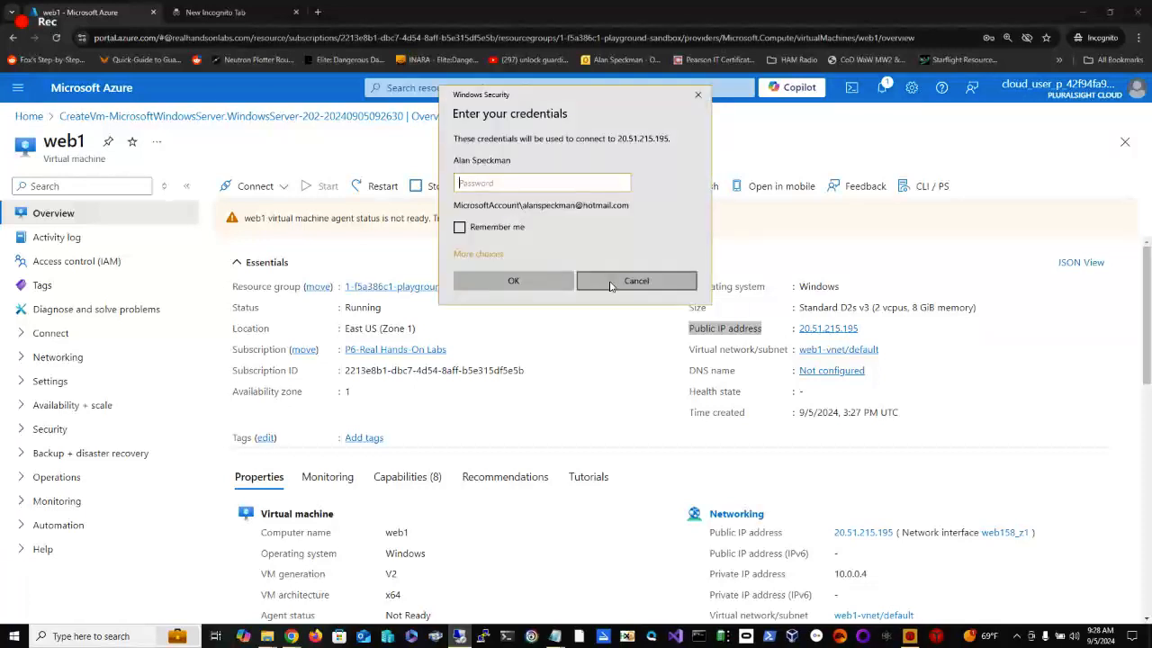
# Sign in to the remote computer with a different account, user name webadmin and the account password, and accept its untrusted certificate.
pyautogui.click(478, 254)
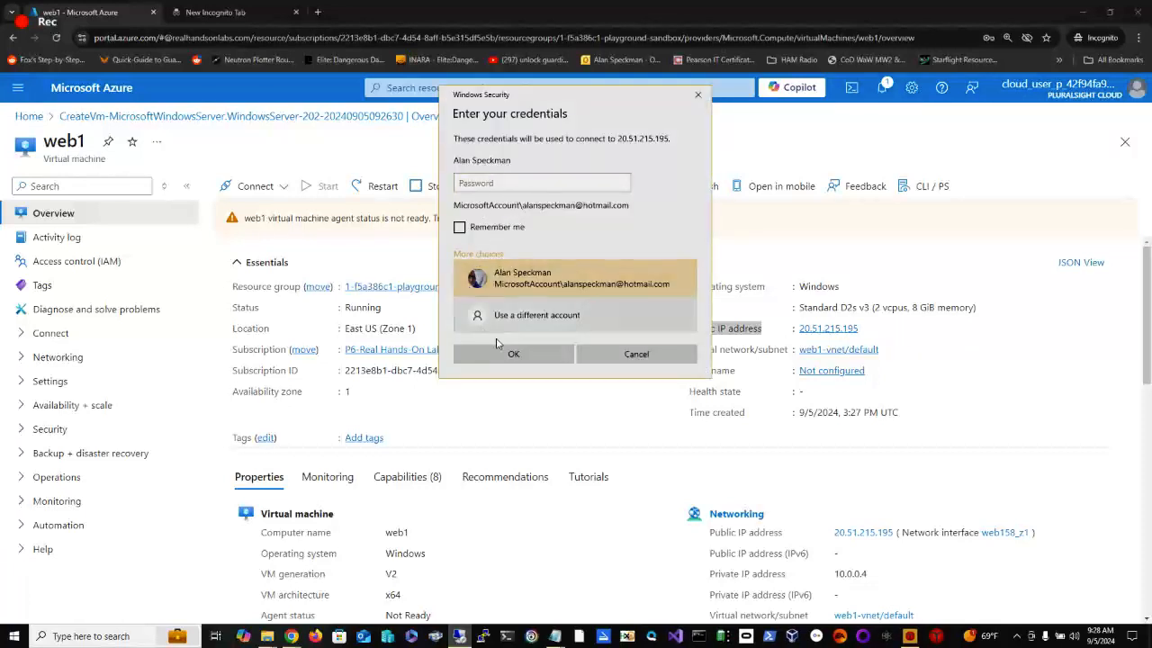
pyautogui.click(493, 322)
pyautogui.click(495, 189)
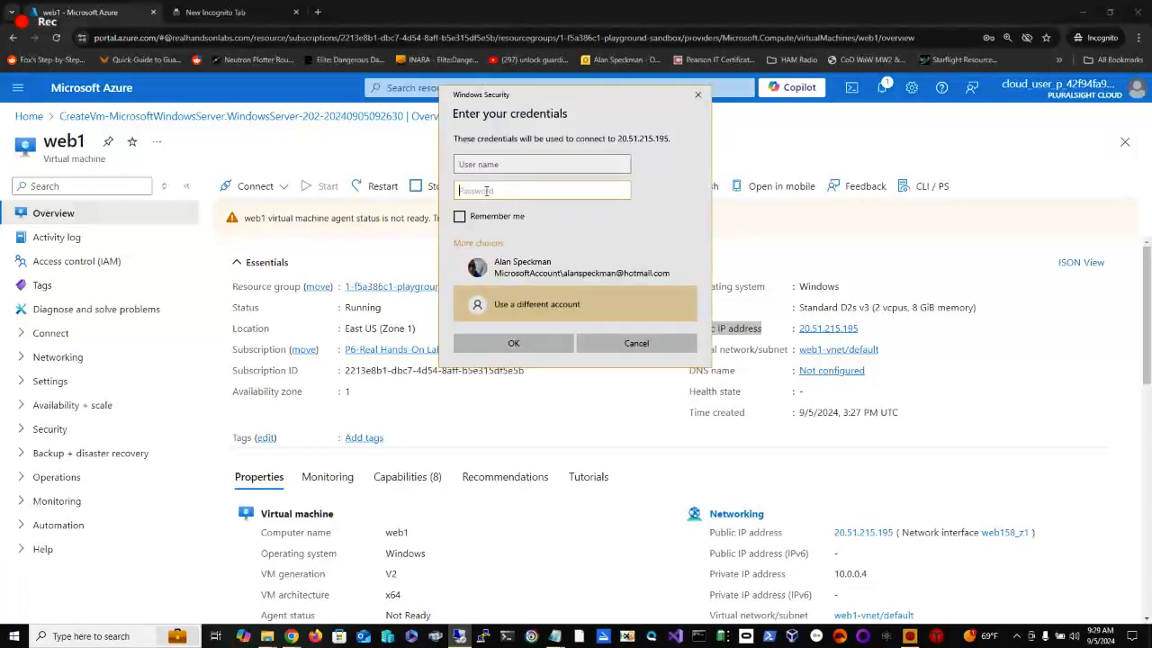
pyautogui.click(522, 164)
pyautogui.write('we')
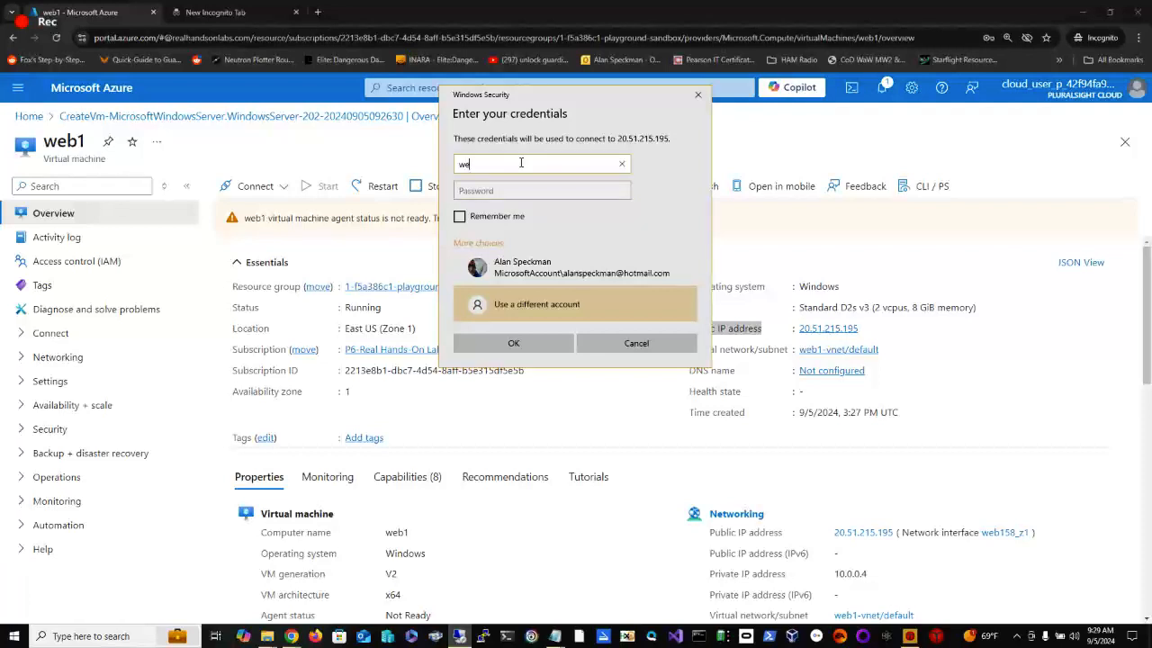
pyautogui.write('badmin')
pyautogui.press('Tab')
pyautogui.write('******')
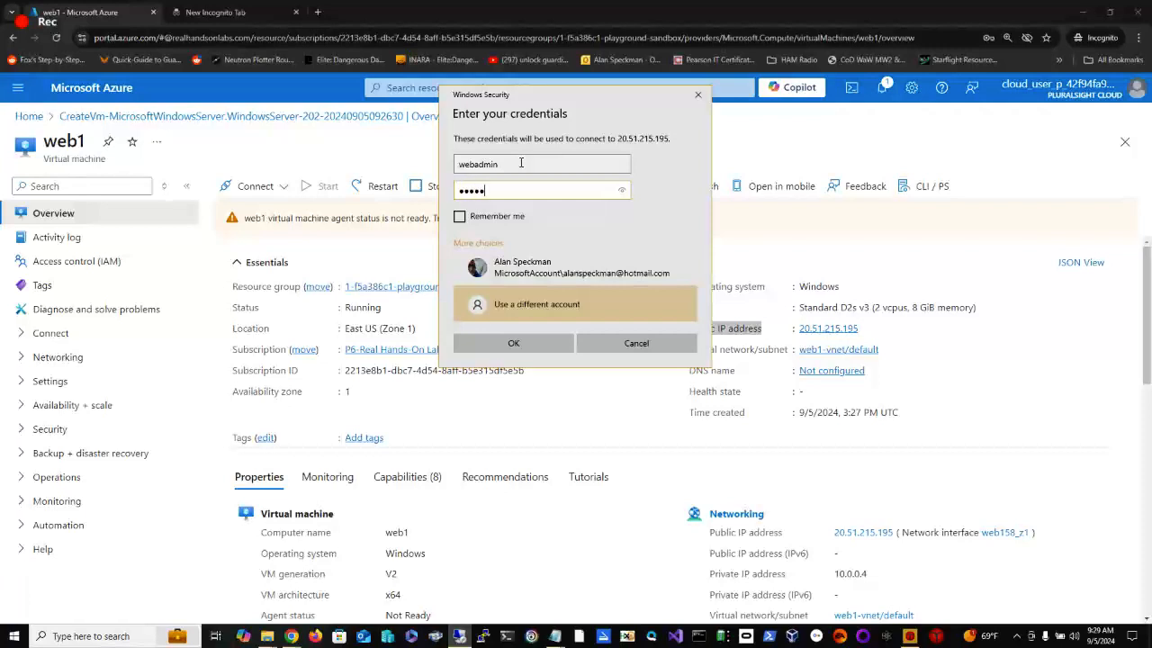
pyautogui.write('*******')
pyautogui.press('Return')
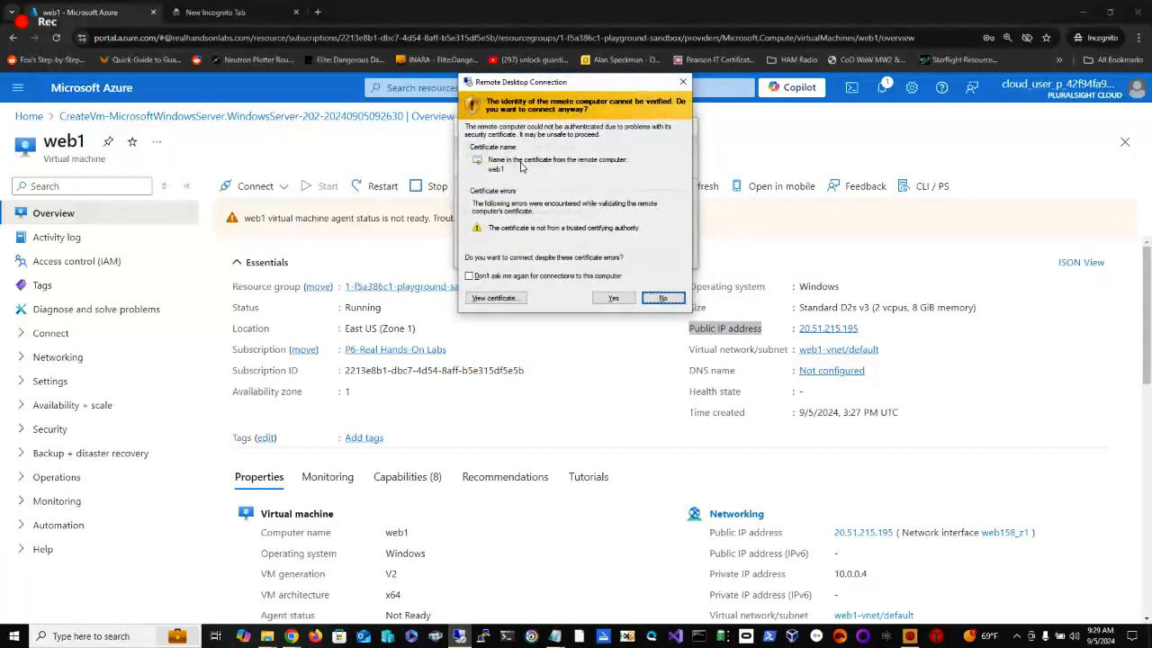
pyautogui.click(612, 298)
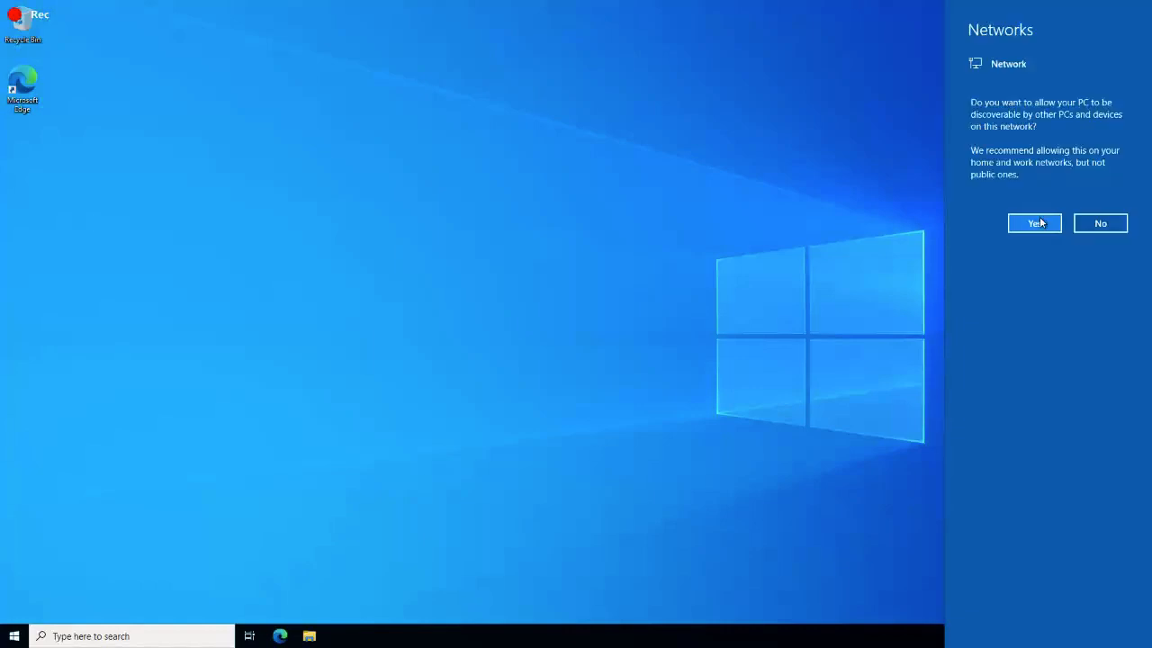
# Allow web1 to be discoverable on the network and dismiss the Windows Admin Center and Azure Arc message in Server Manager.
pyautogui.click(1038, 222)
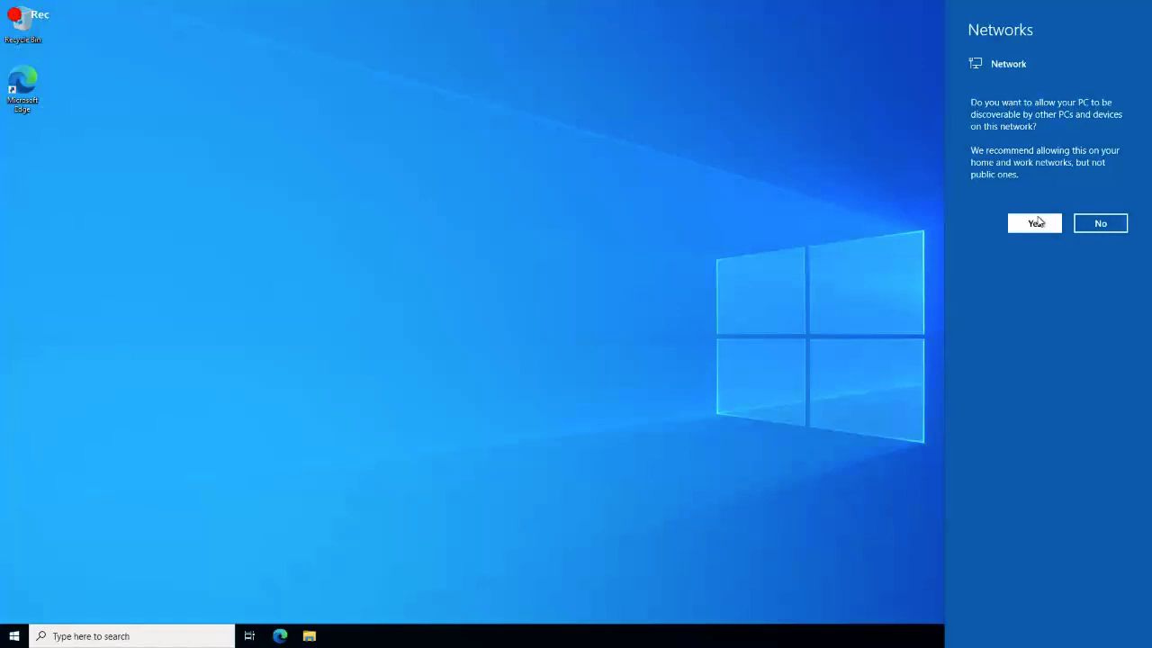
pyautogui.click(1035, 223)
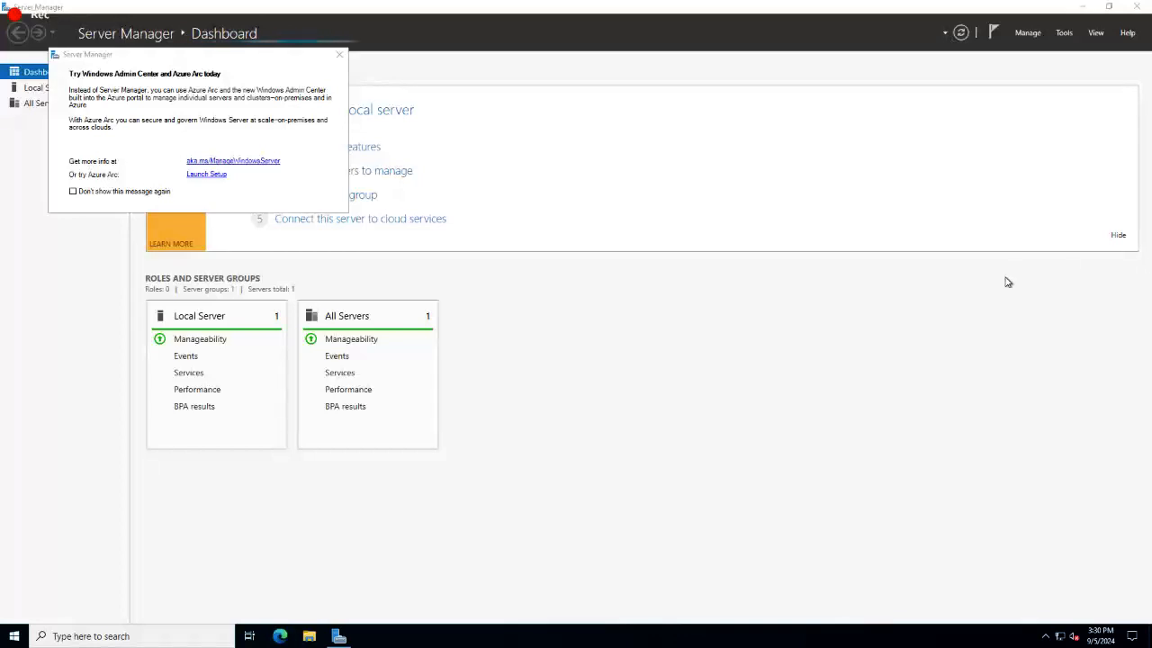
pyautogui.click(334, 58)
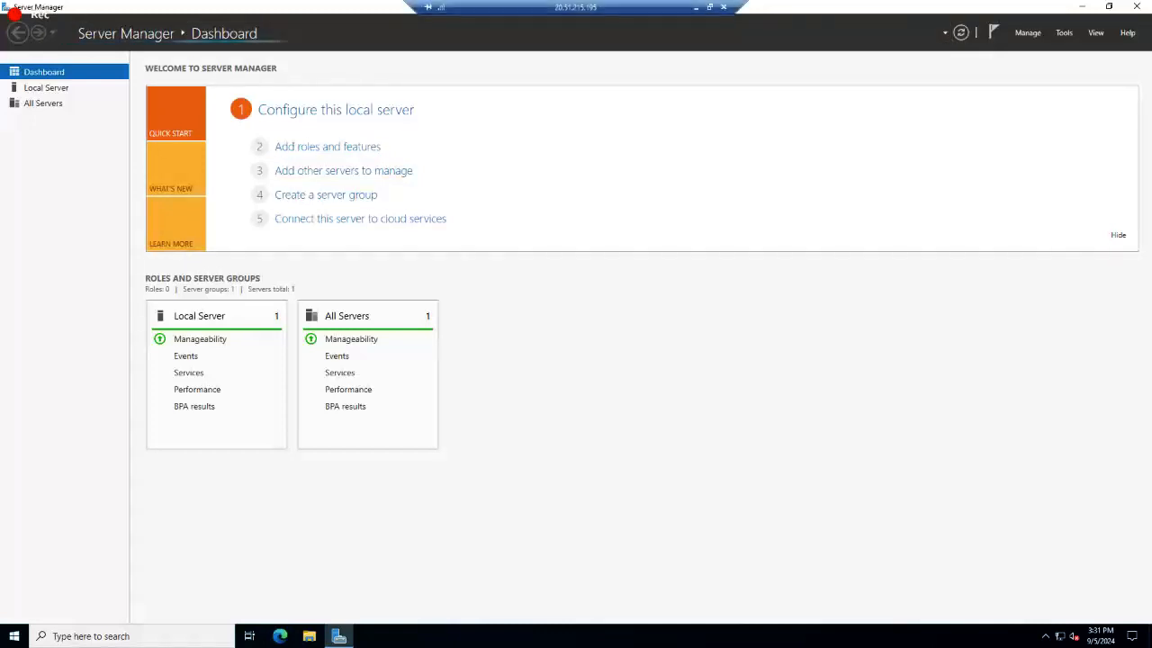
# Switch to the local browser and browse to web1's public IP address 20.51.215.195 in the empty incognito tab.
pyautogui.click(696, 6)
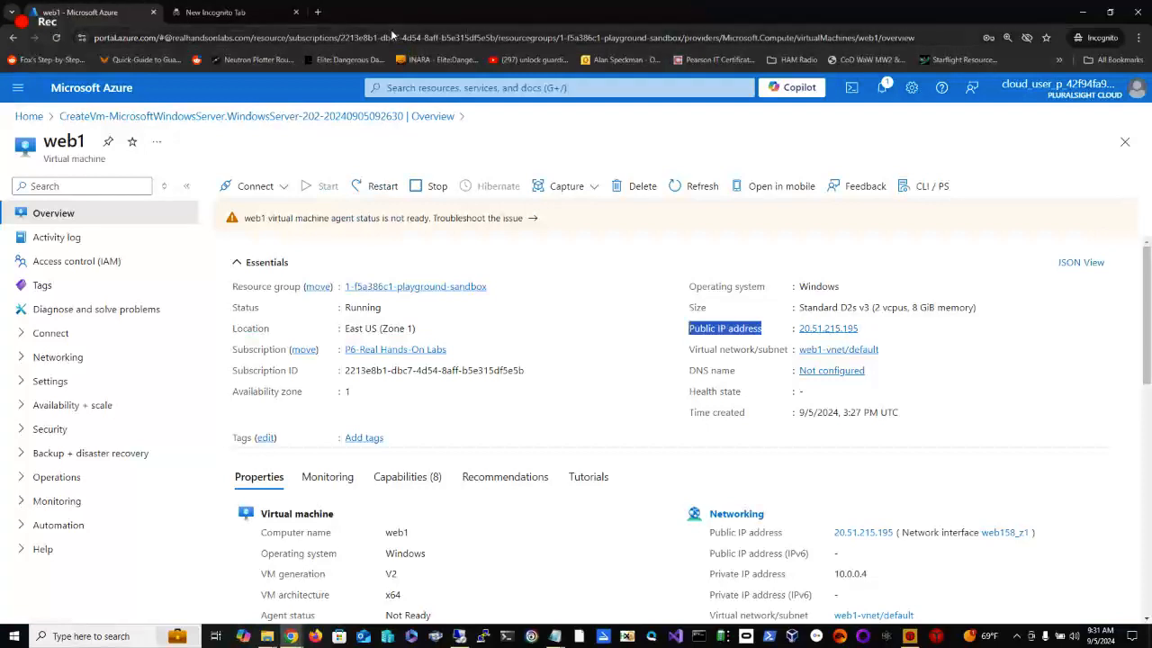
pyautogui.click(241, 13)
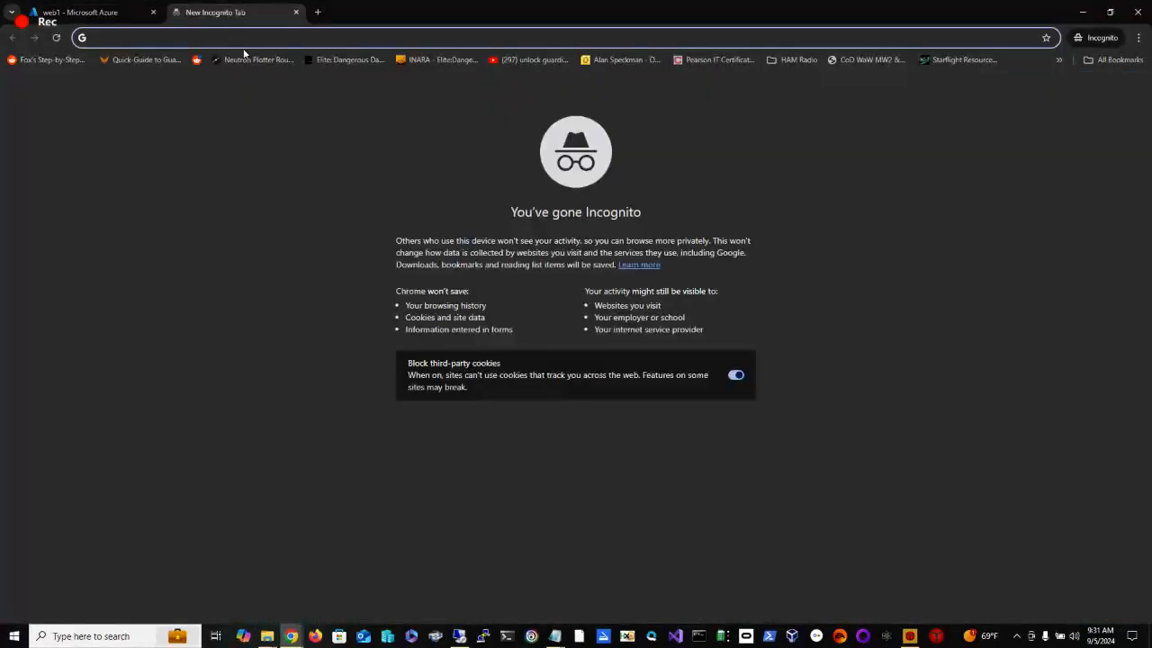
pyautogui.hotkey('ctrl', 'v')
pyautogui.press('Return')
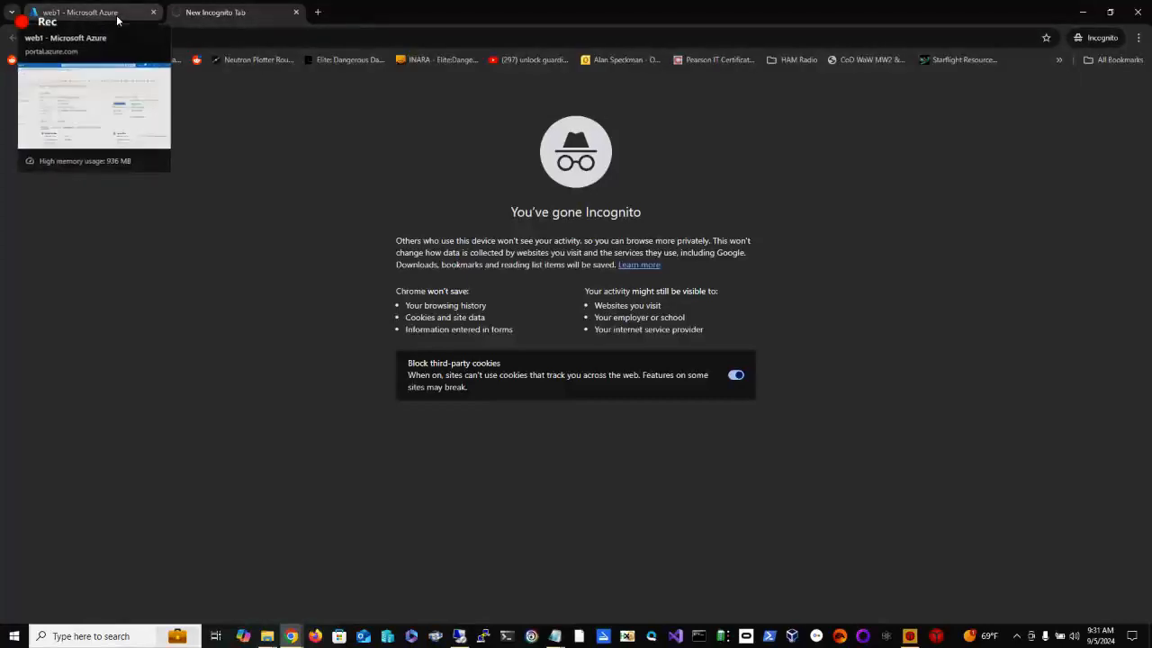
# Return to Server Manager on web1 and select the Web Server (IIS) role with its management tools for installation.
pyautogui.hotkey('alt', 'Tab')
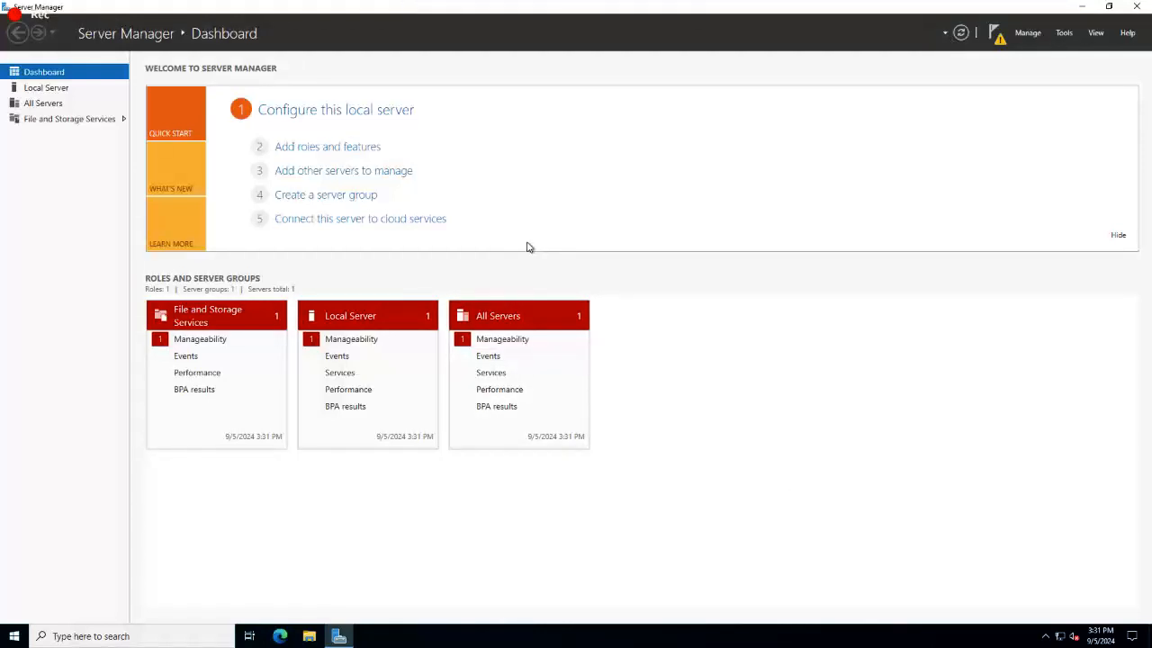
pyautogui.click(318, 149)
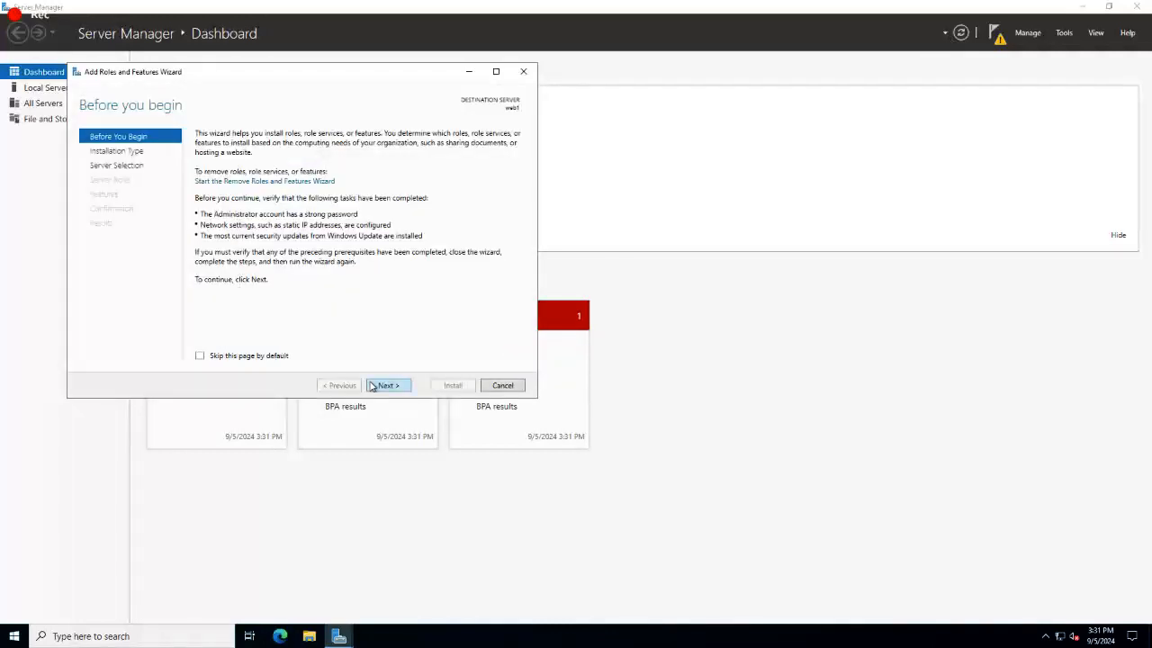
pyautogui.click(373, 386)
pyautogui.click(376, 386)
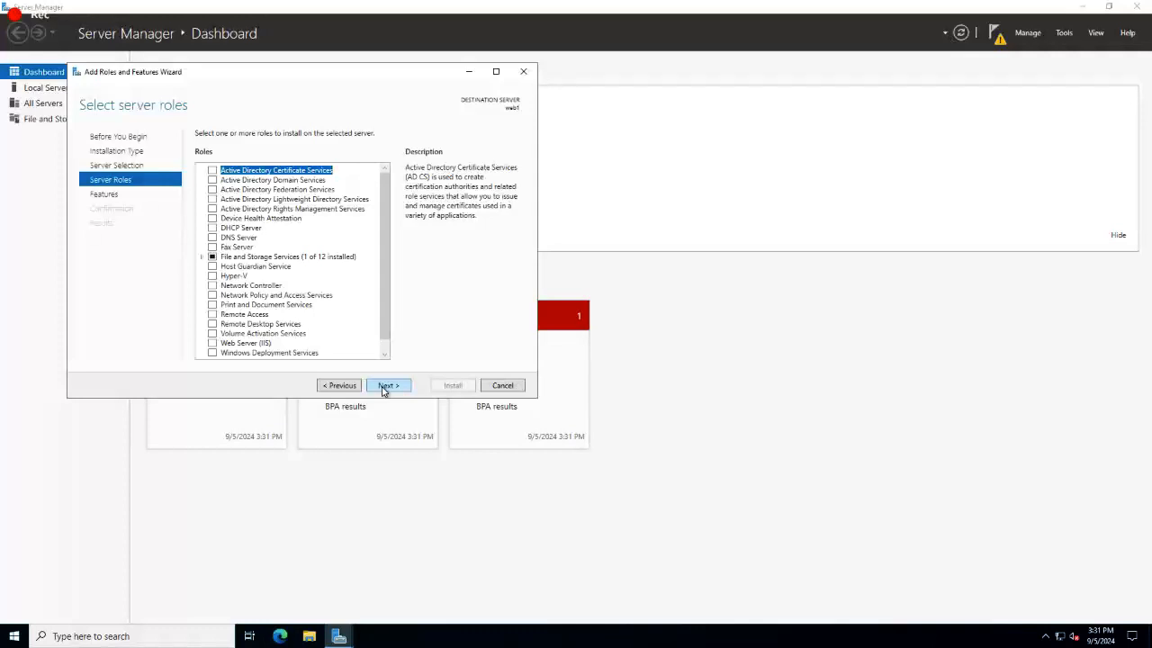
pyautogui.click(214, 342)
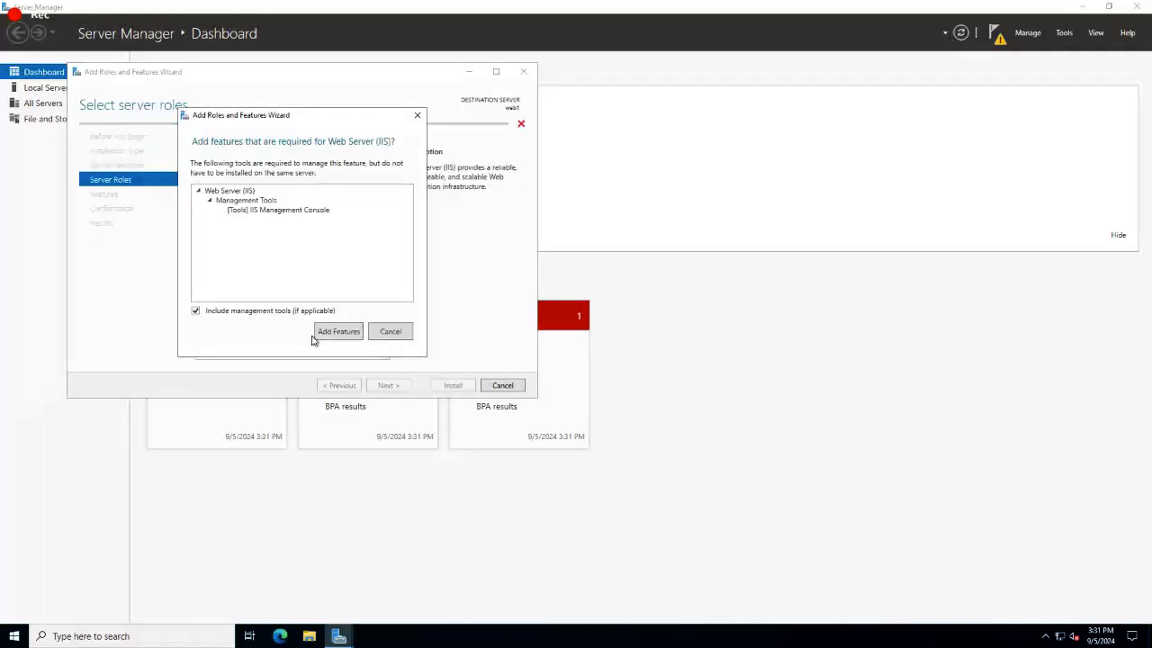
pyautogui.click(341, 332)
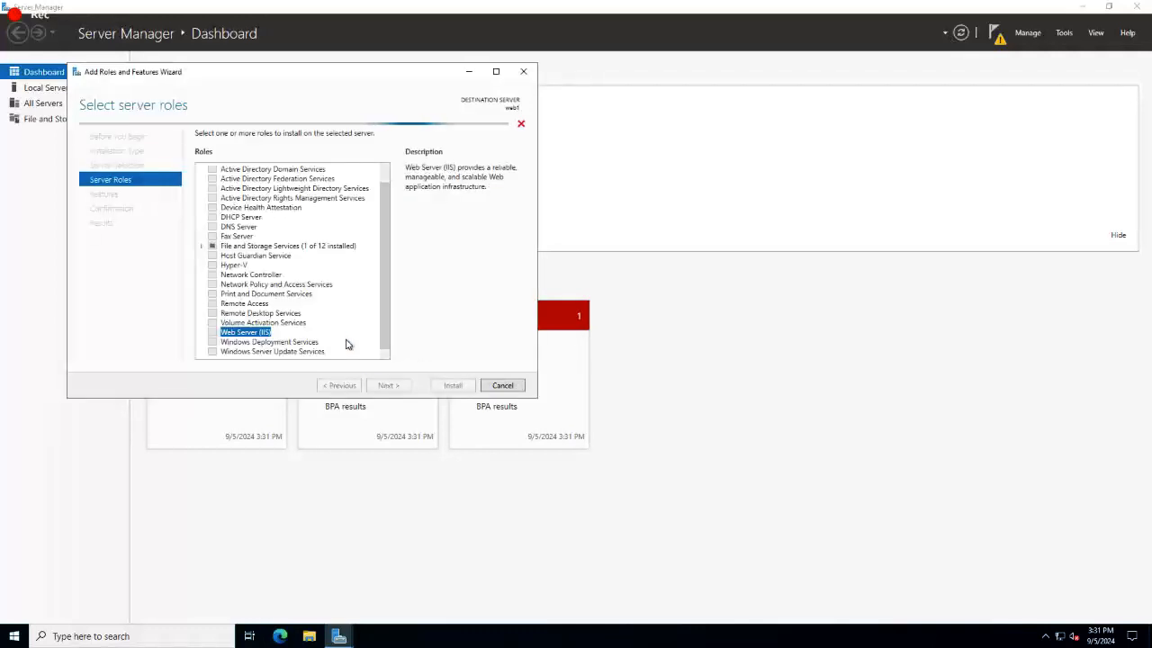
# Keep the default features and role services for Web Server (IIS) and start the installation.
pyautogui.click(368, 385)
pyautogui.click(378, 387)
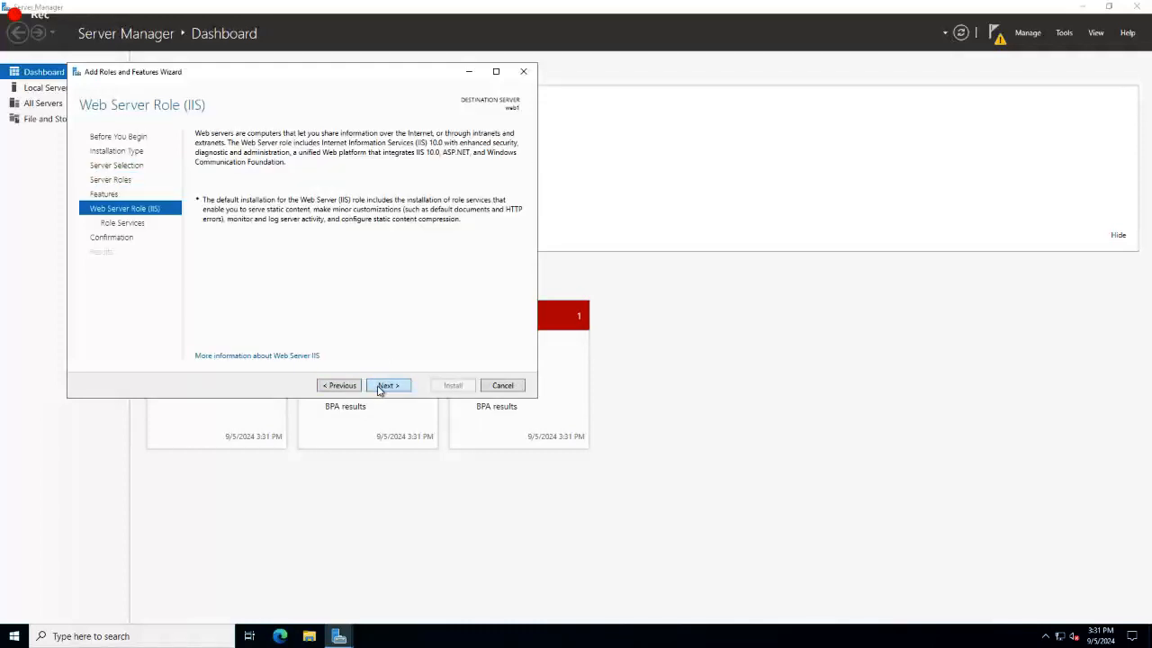
pyautogui.click(379, 389)
pyautogui.click(385, 387)
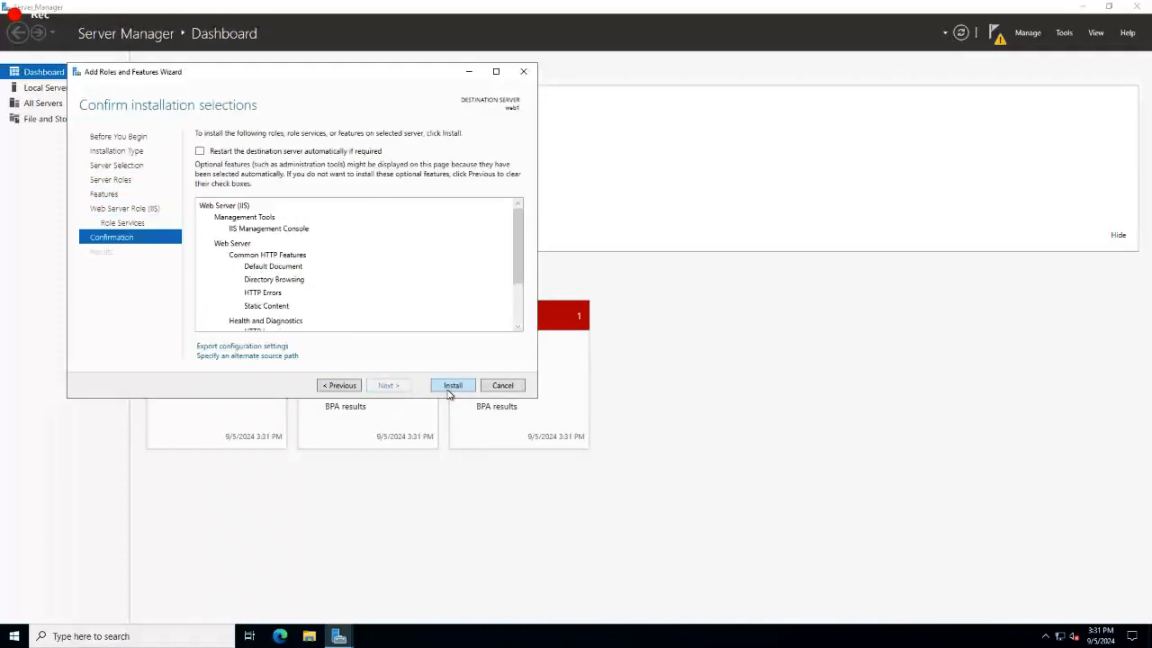
pyautogui.click(452, 385)
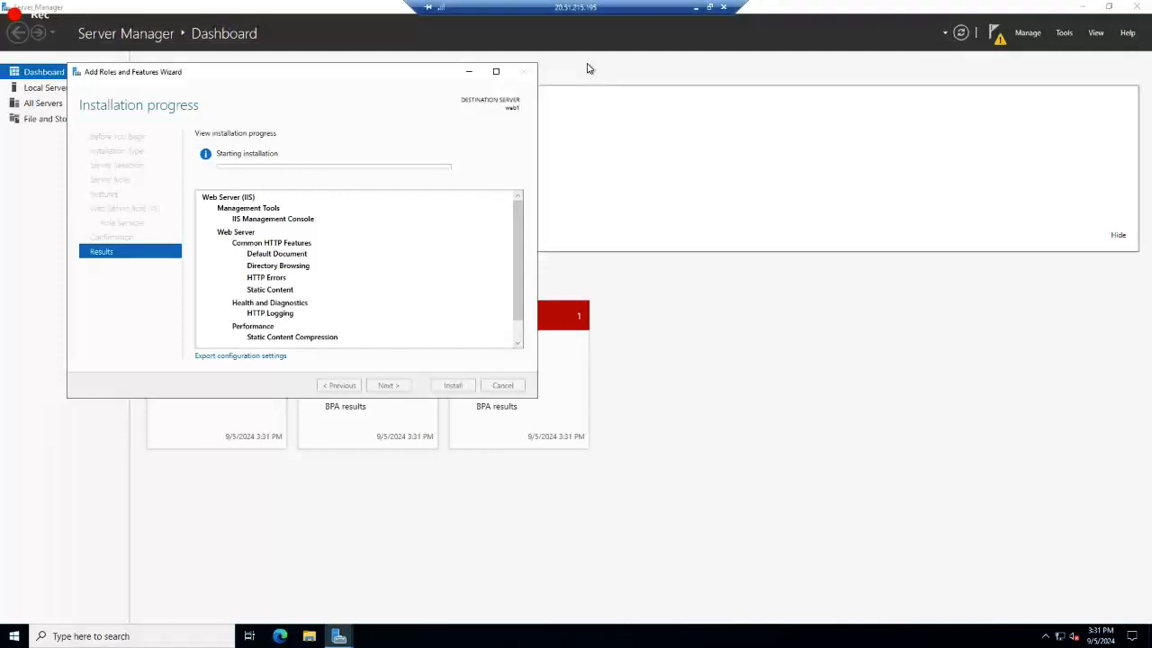
# Open Hyper-V Manager and Oracle VM VirtualBox on the local computer, with the Hyper-V Manager window maximized.
pyautogui.click(695, 9)
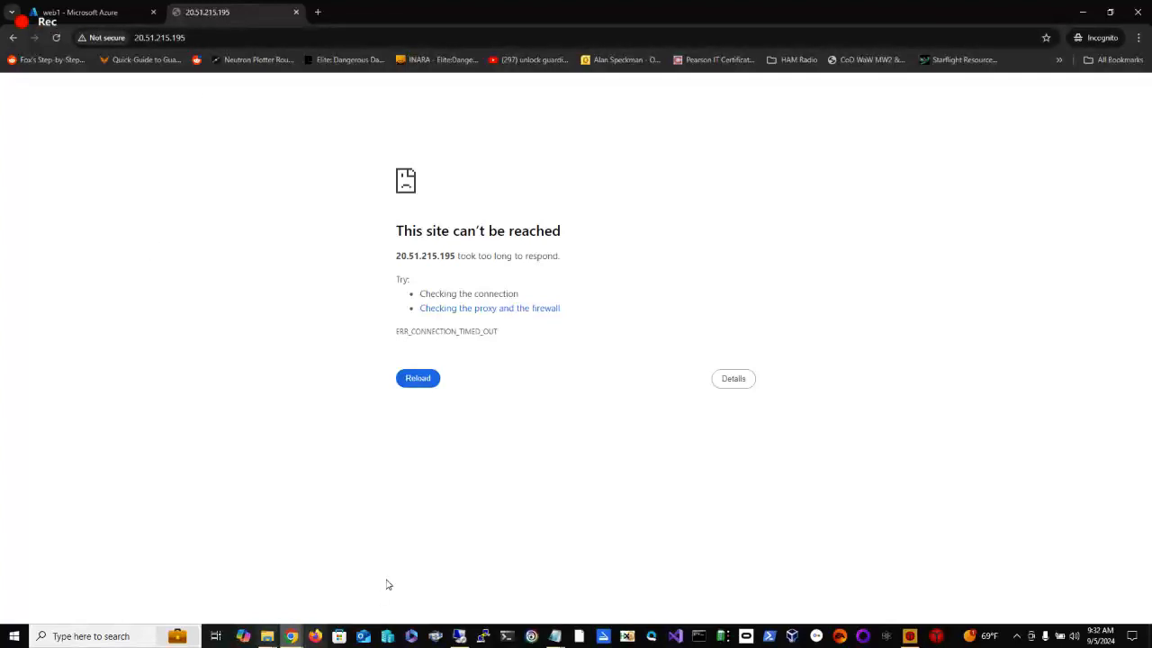
pyautogui.click(388, 634)
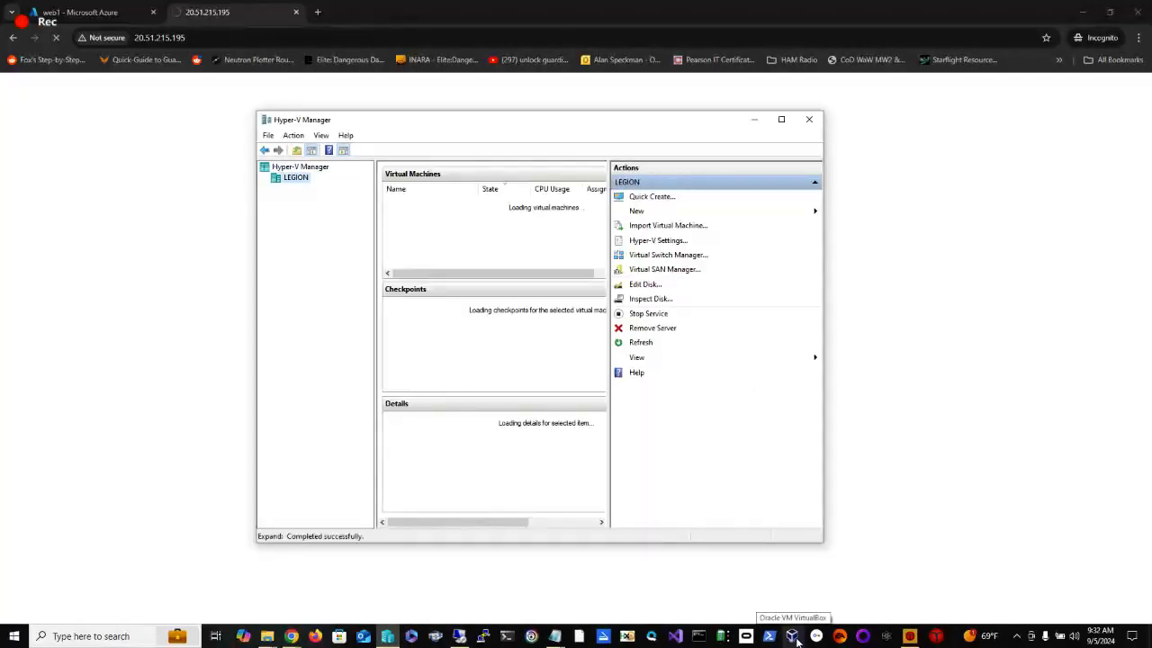
pyautogui.click(796, 640)
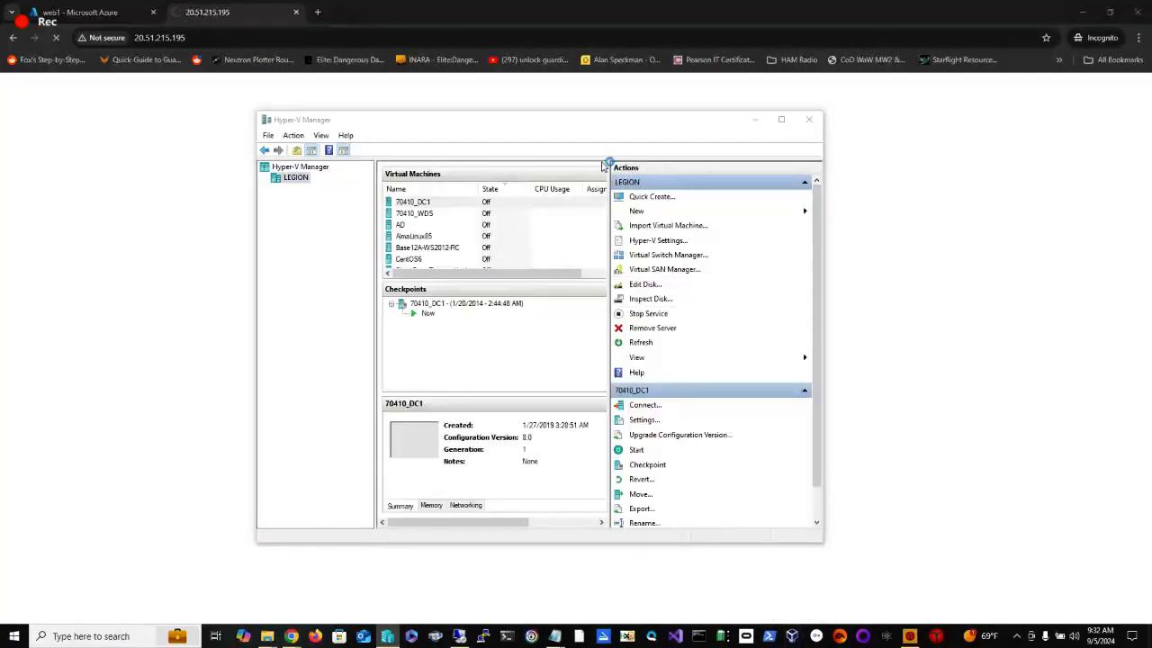
pyautogui.click(781, 119)
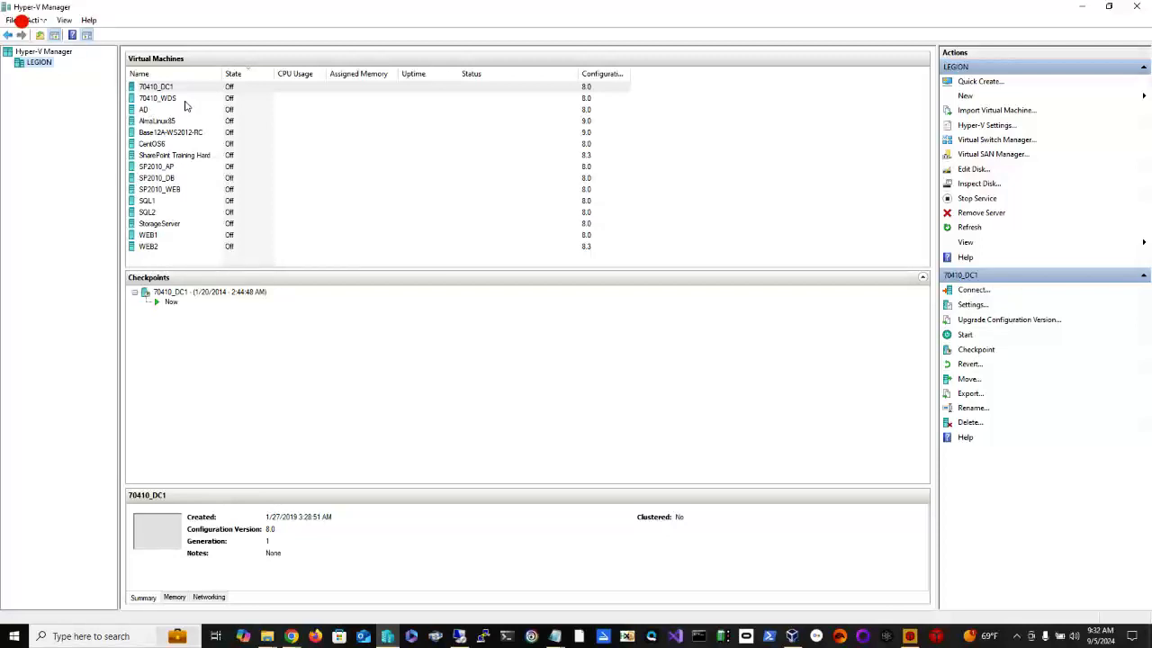
# Look through the local Hyper-V virtual machines, examining the SP2010 application, database and web servers, SQL1, SQL2, WEB1 and WEB2.
pyautogui.click(165, 169)
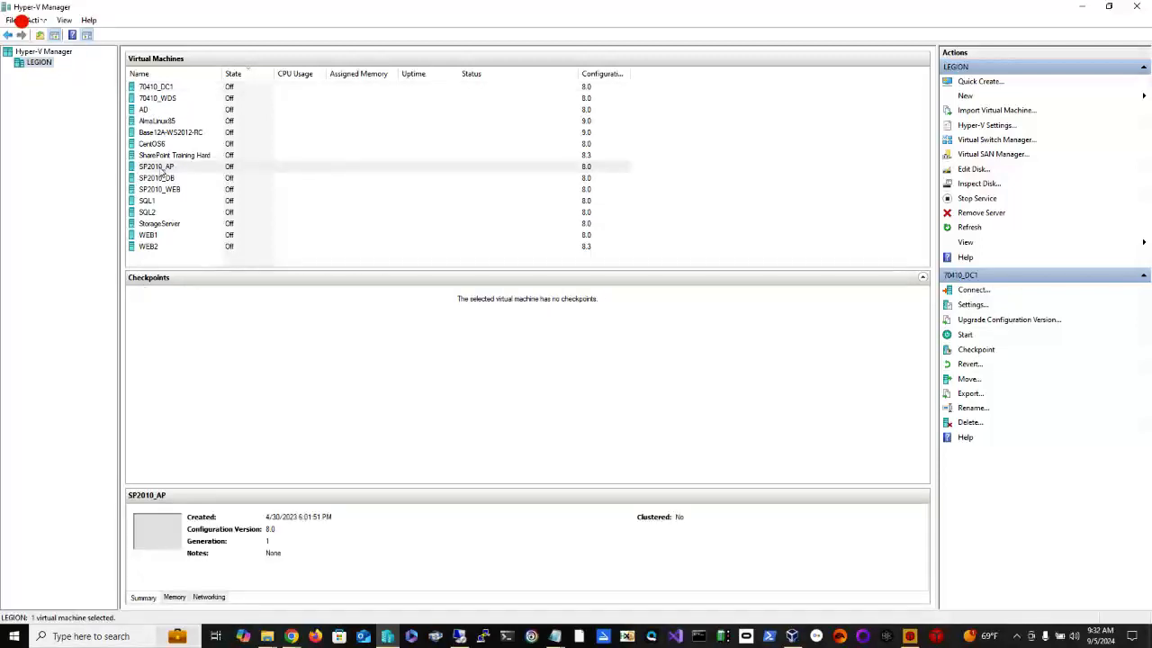
pyautogui.click(171, 180)
pyautogui.click(172, 192)
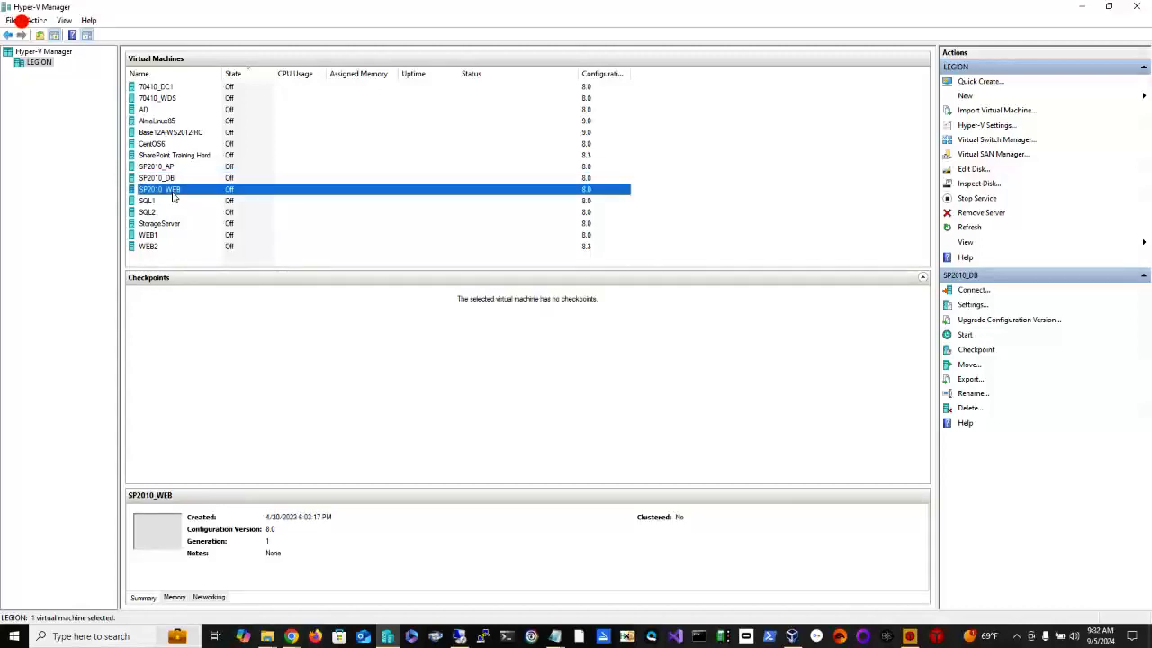
pyautogui.click(180, 178)
pyautogui.click(180, 168)
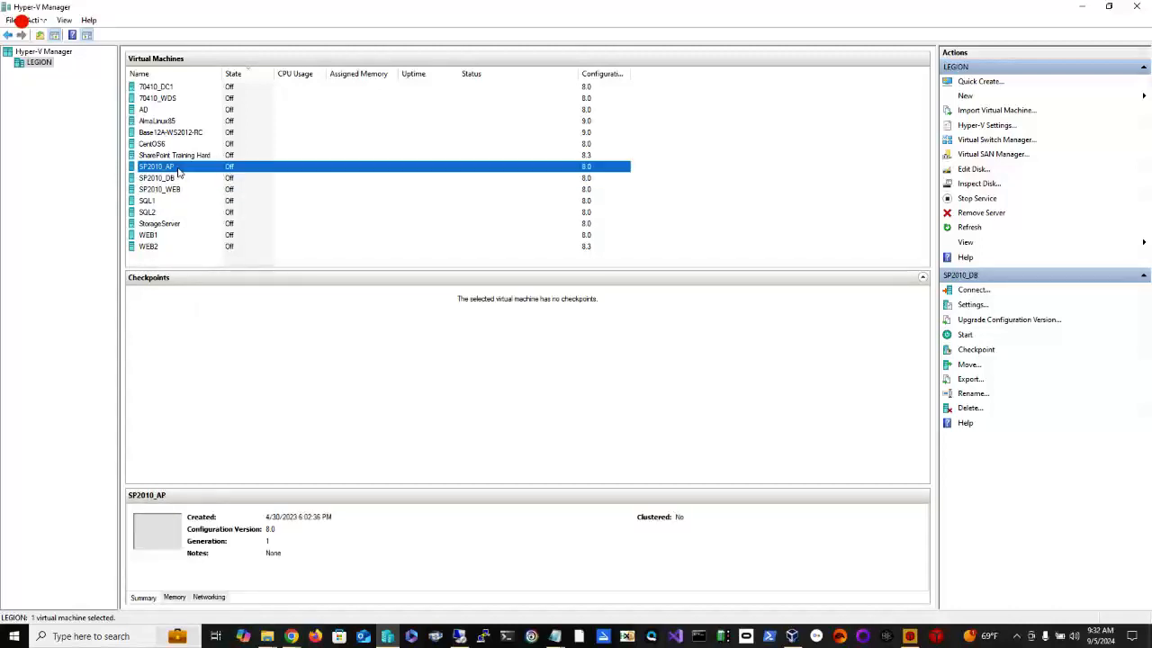
pyautogui.click(177, 190)
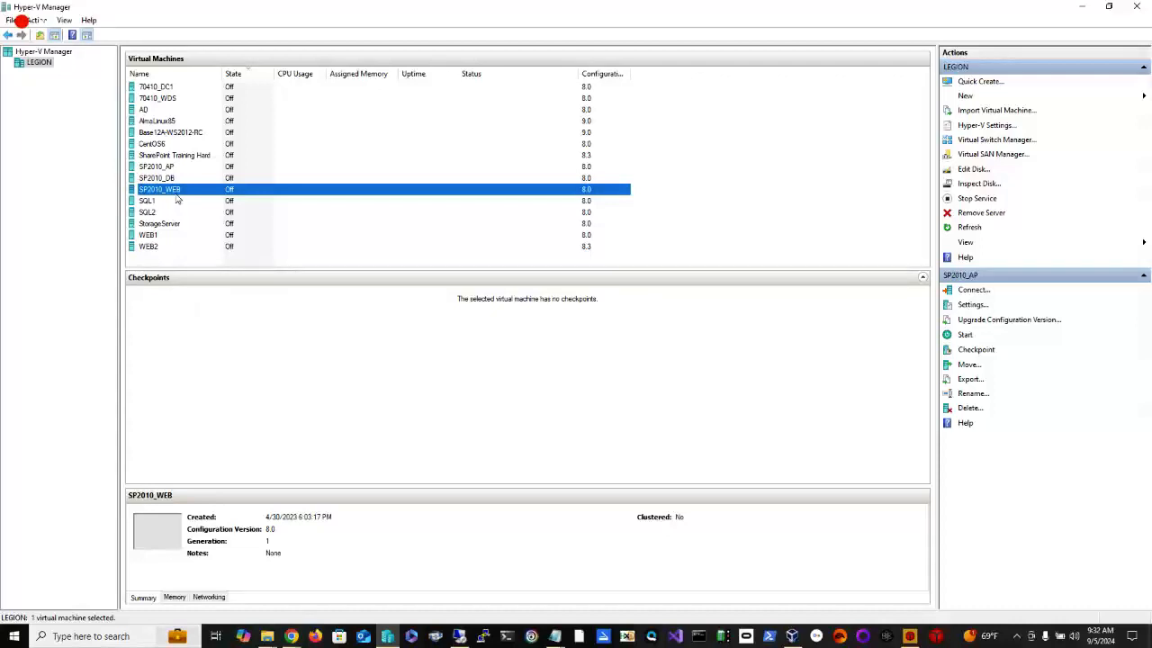
pyautogui.click(177, 200)
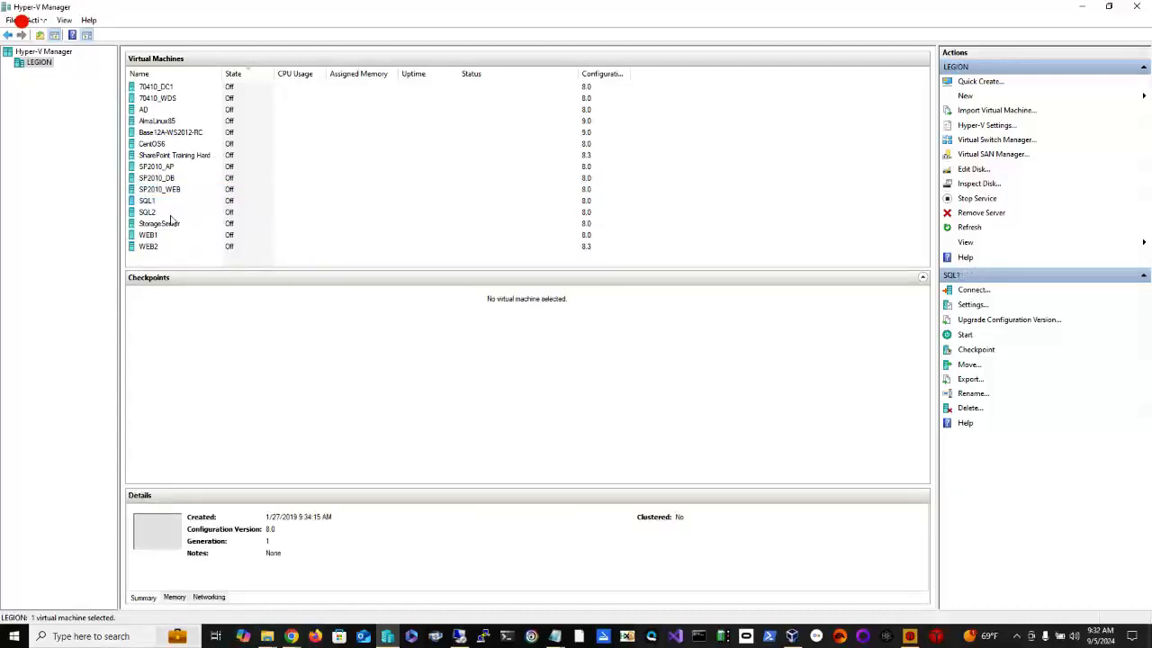
pyautogui.click(170, 214)
pyautogui.click(160, 235)
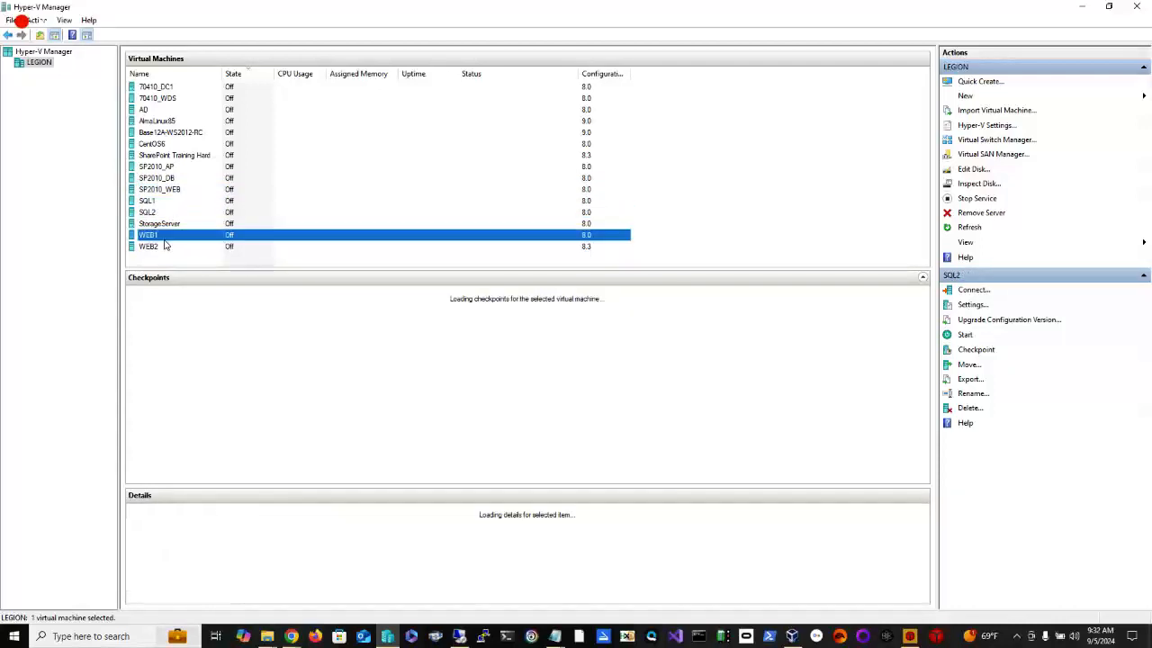
pyautogui.click(159, 245)
pyautogui.click(158, 237)
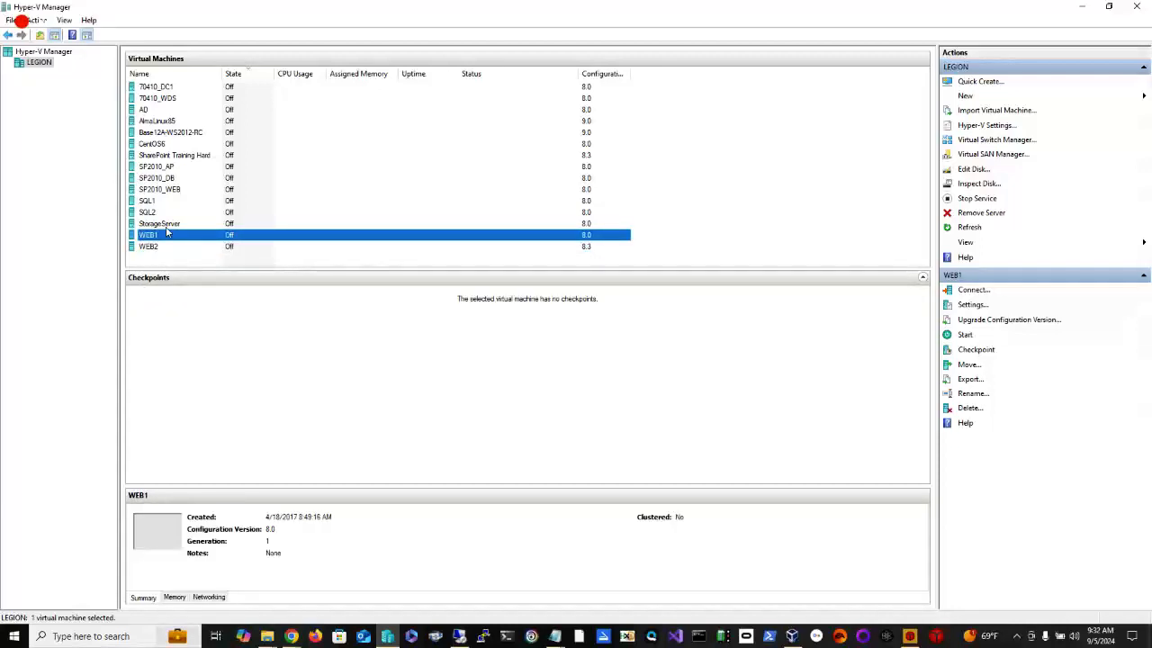
# Look through the StorageServer, SharePoint Training Hard Disk, CentOS6, AlmaLinux85, AD and Base12A-WS2012-RC virtual machines, widening the Name column to fit the names.
pyautogui.click(160, 225)
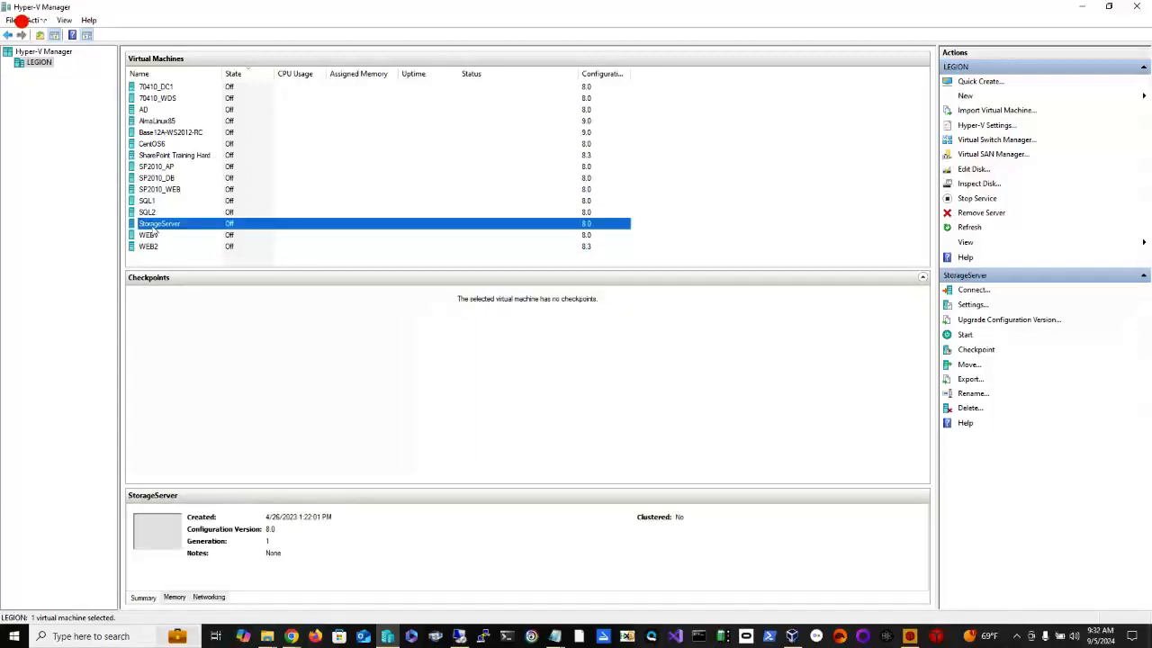
pyautogui.click(192, 160)
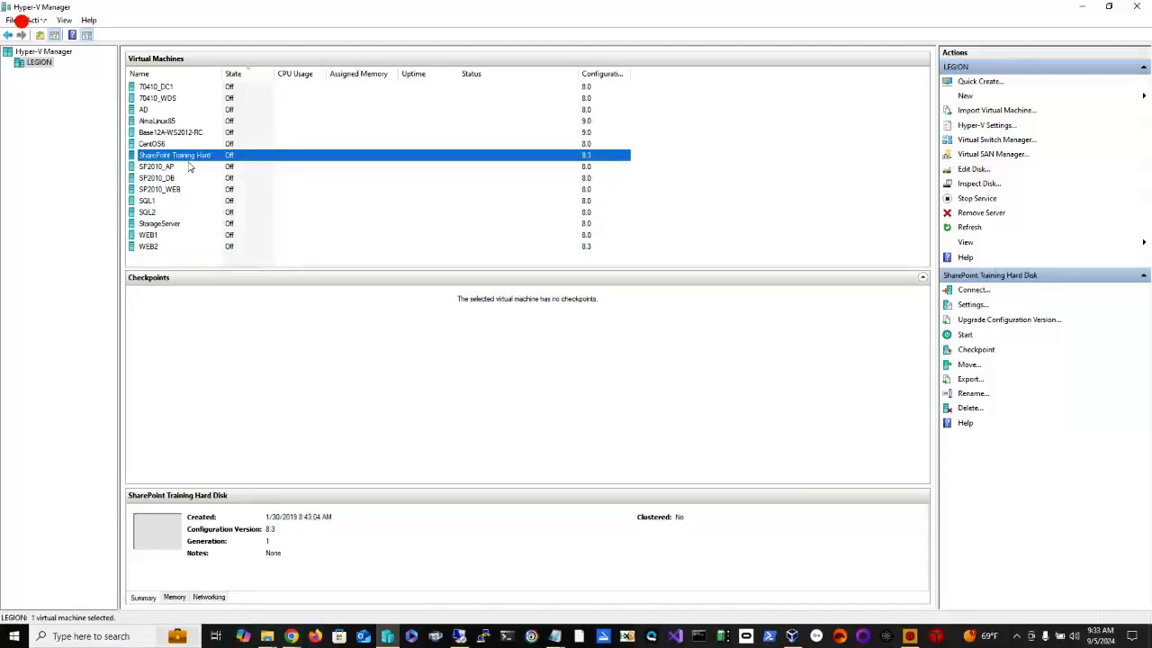
pyautogui.moveTo(224, 72); pyautogui.dragTo(228, 72)
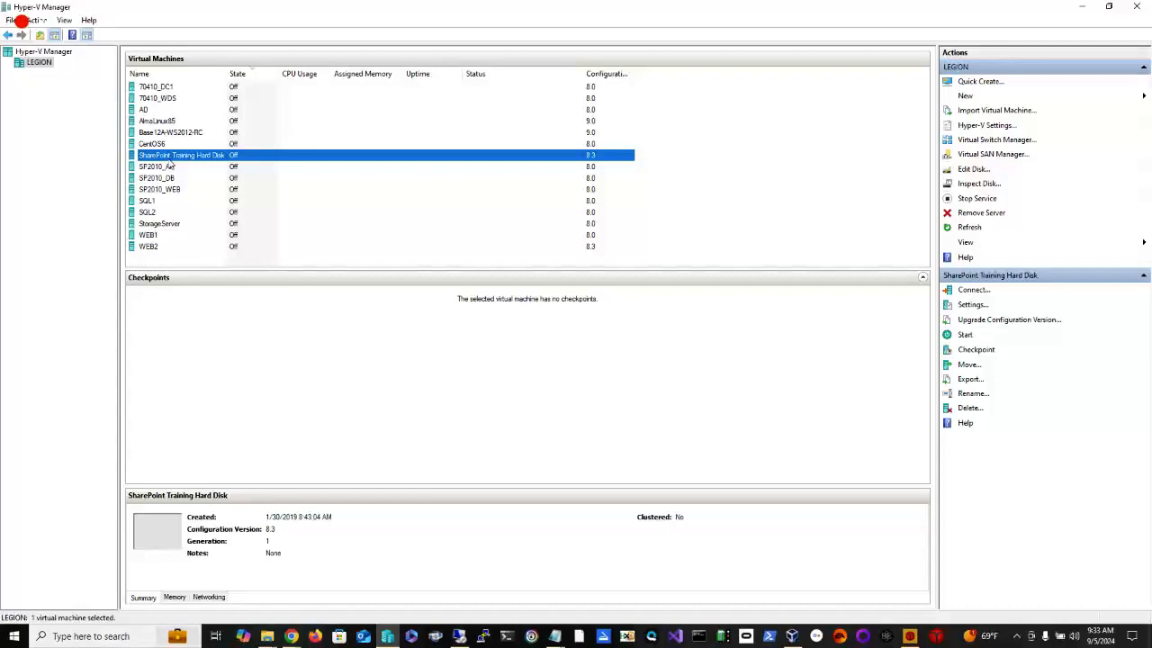
pyautogui.click(166, 144)
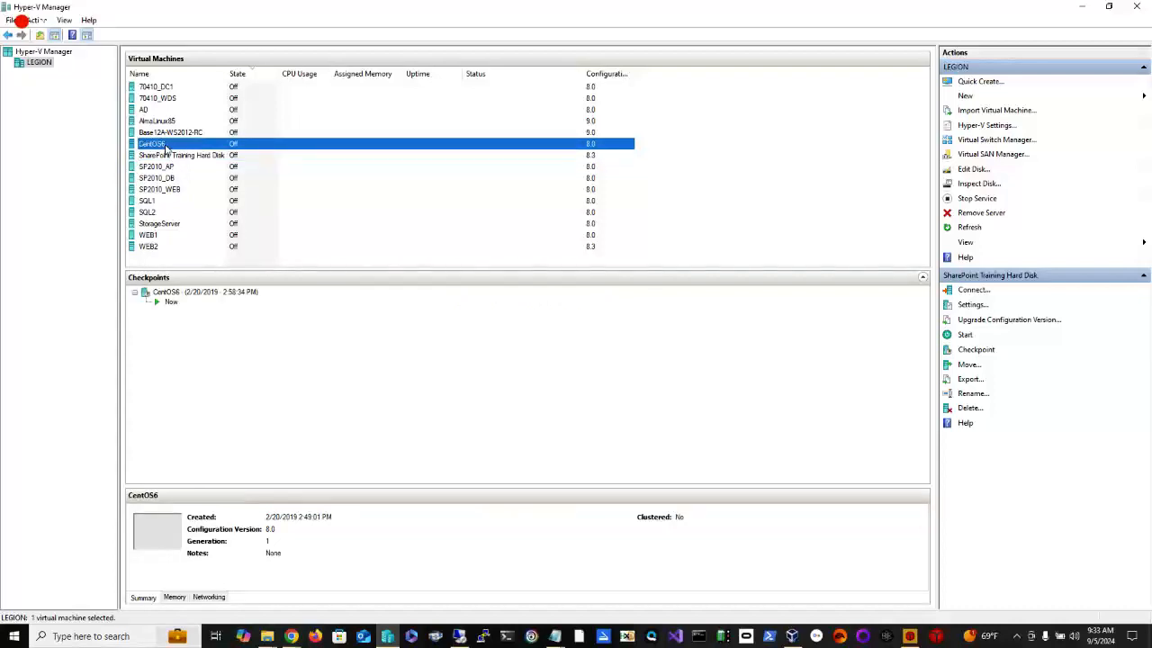
pyautogui.click(171, 122)
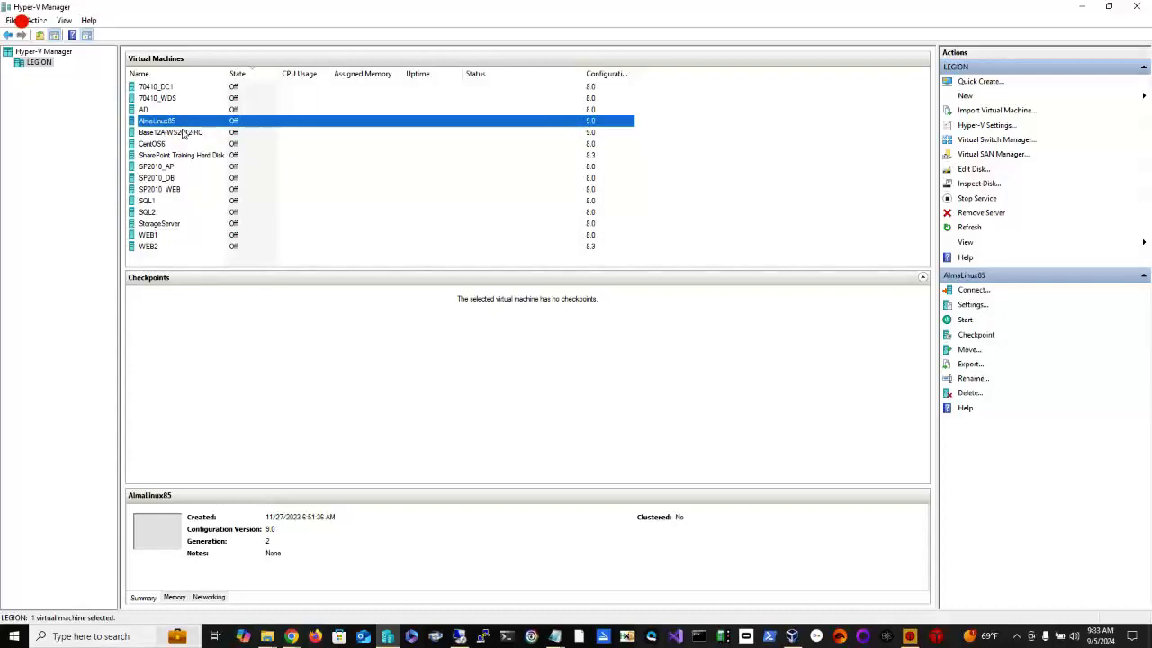
pyautogui.click(171, 109)
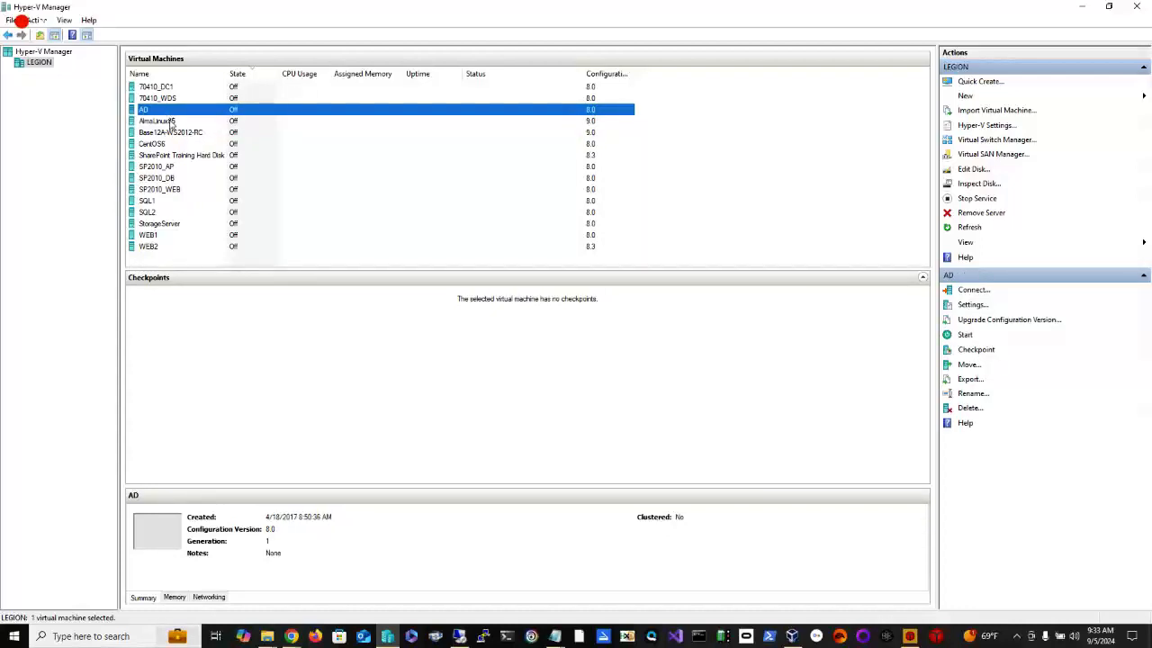
pyautogui.moveTo(159, 266); pyautogui.dragTo(161, 210)
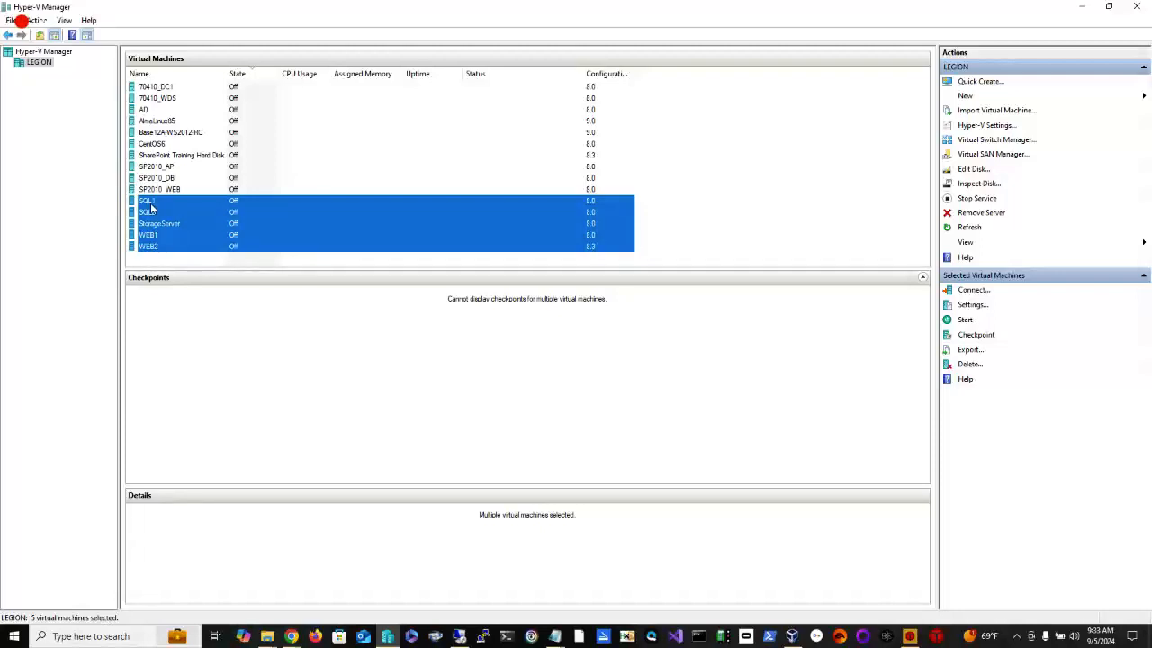
pyautogui.click(157, 137)
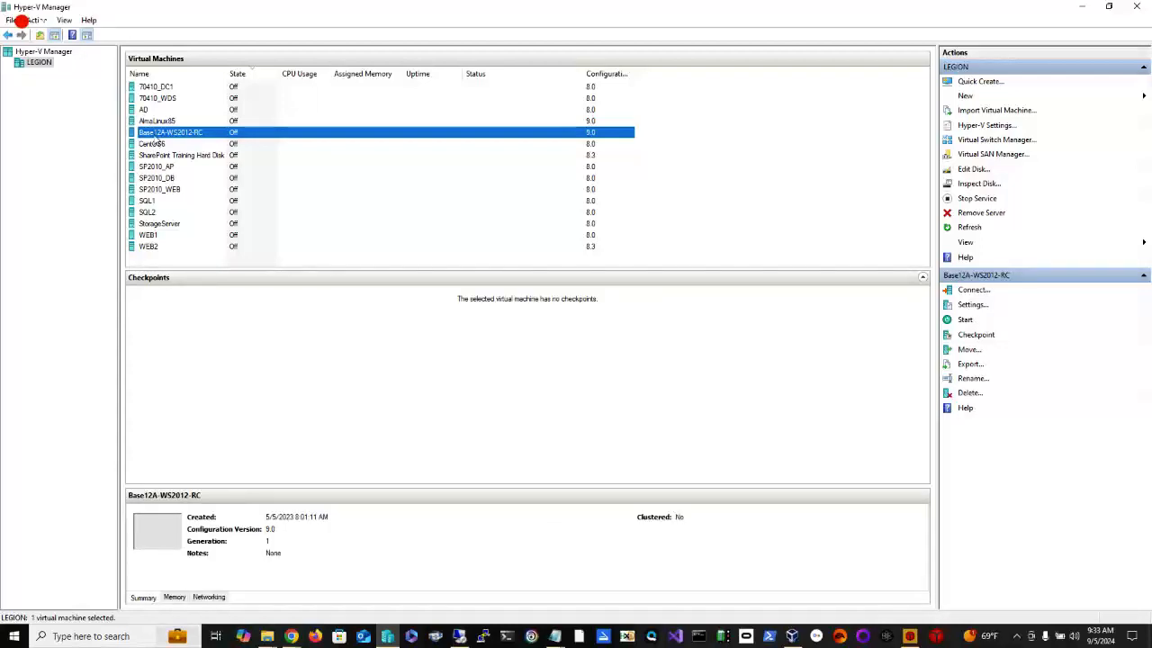
# Compare the 70410_DC1 and 70410_WDS virtual machines with the Base12A-WS2012-RC base machine.
pyautogui.click(167, 100)
pyautogui.click(164, 92)
pyautogui.click(163, 89)
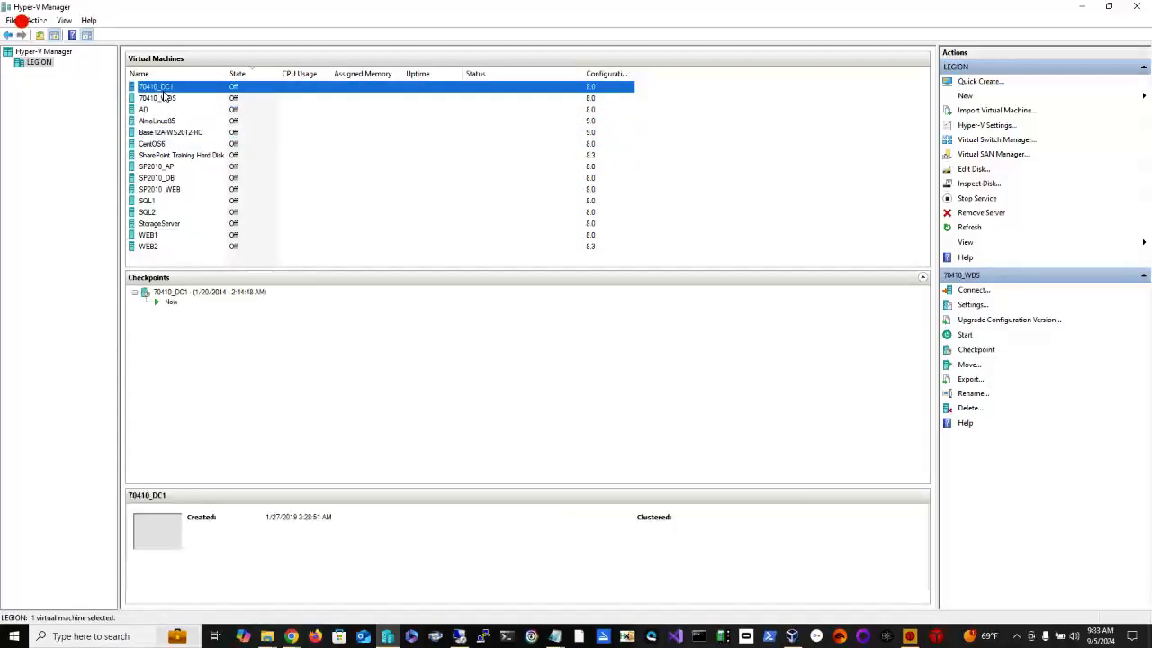
pyautogui.click(167, 133)
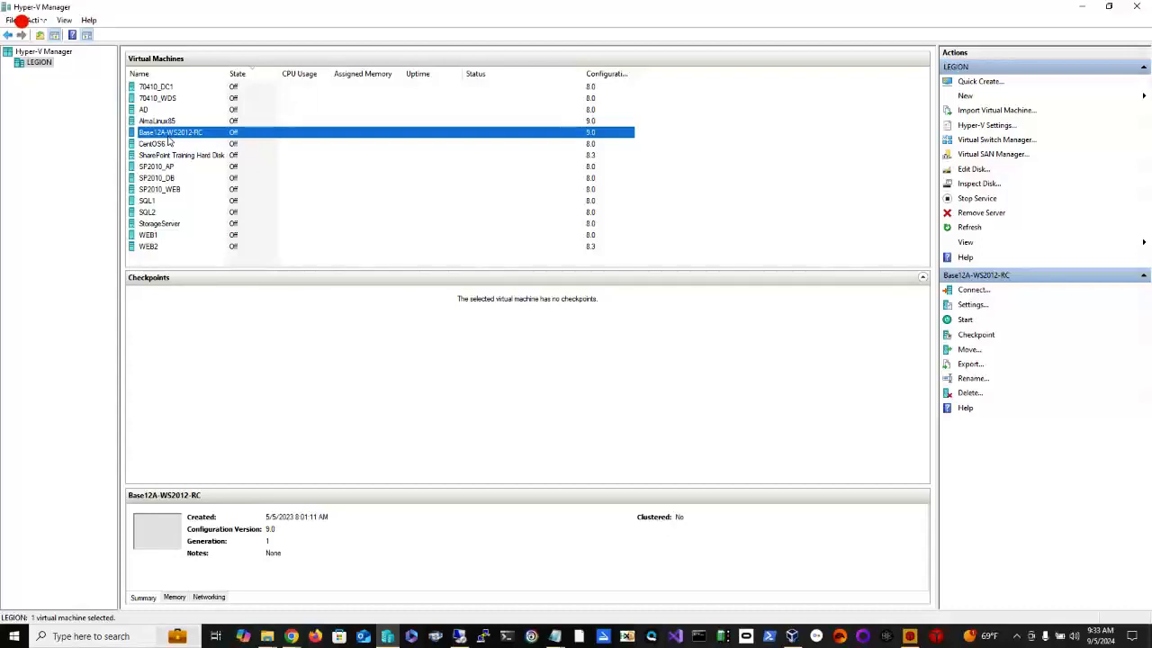
pyautogui.click(156, 87)
pyautogui.click(157, 98)
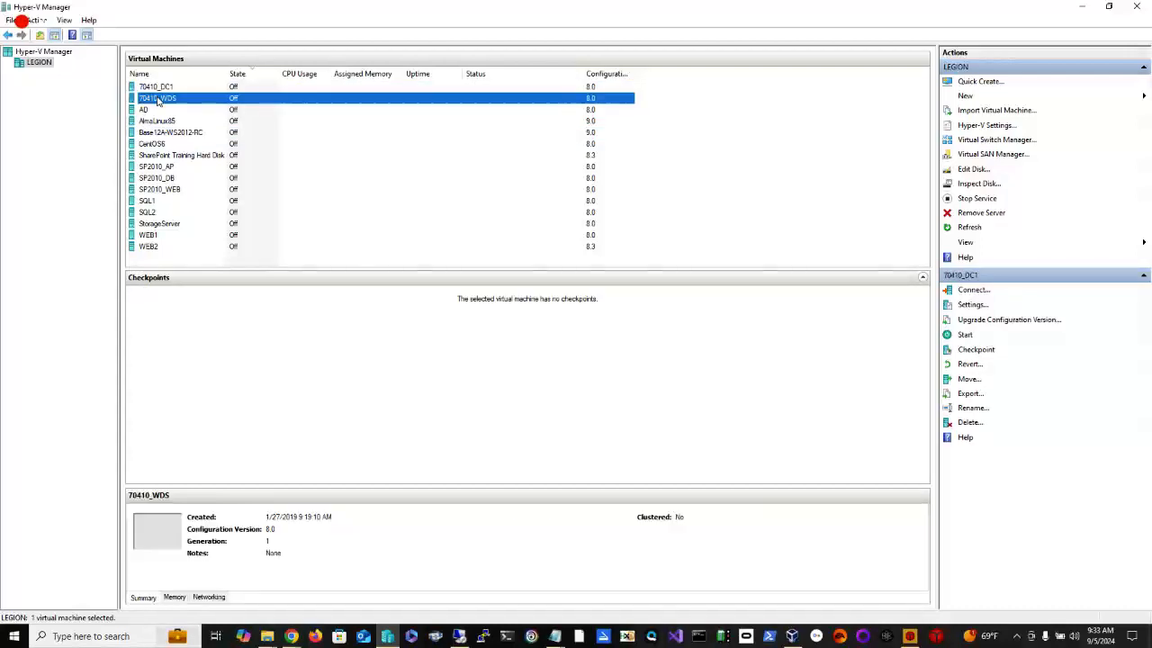
pyautogui.click(156, 87)
pyautogui.click(157, 99)
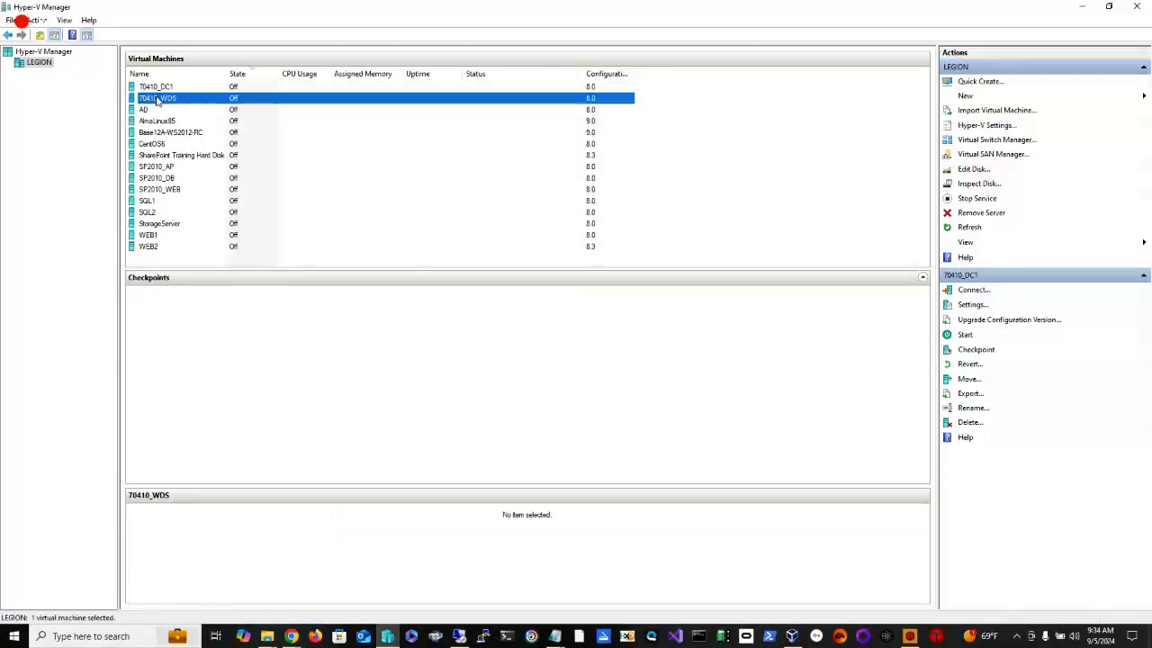
pyautogui.click(156, 88)
pyautogui.click(158, 98)
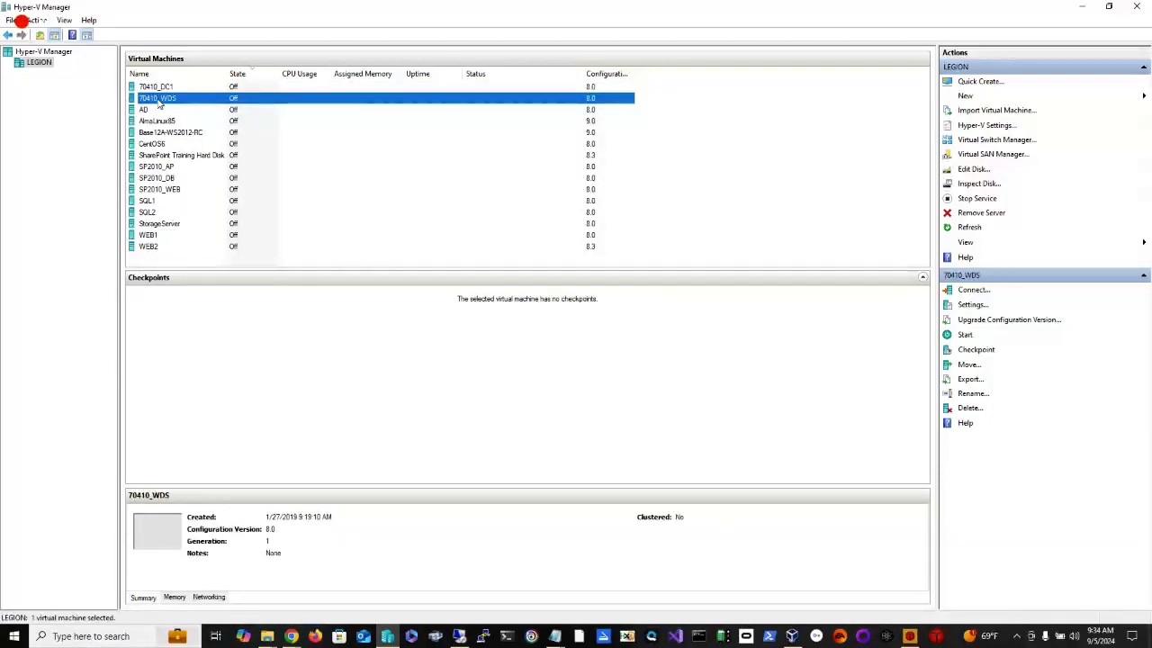
pyautogui.click(166, 134)
pyautogui.click(151, 97)
pyautogui.click(149, 91)
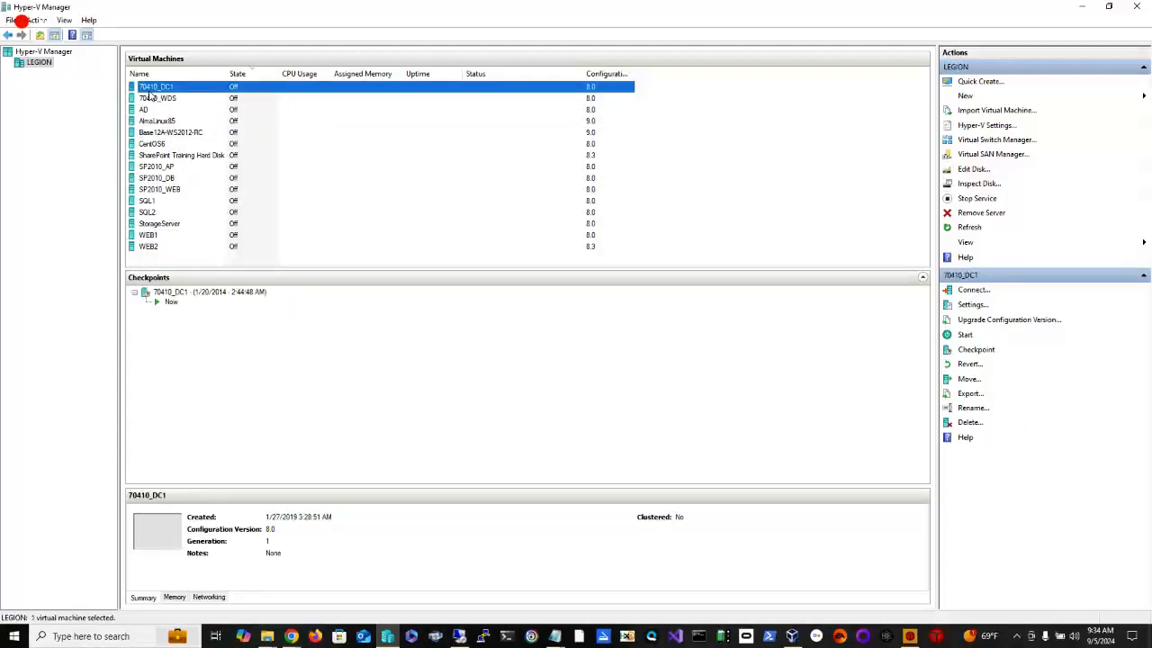
# Switch to Chrome and reload the page at web1's public IP address, 20.51.215.195.
pyautogui.click(169, 101)
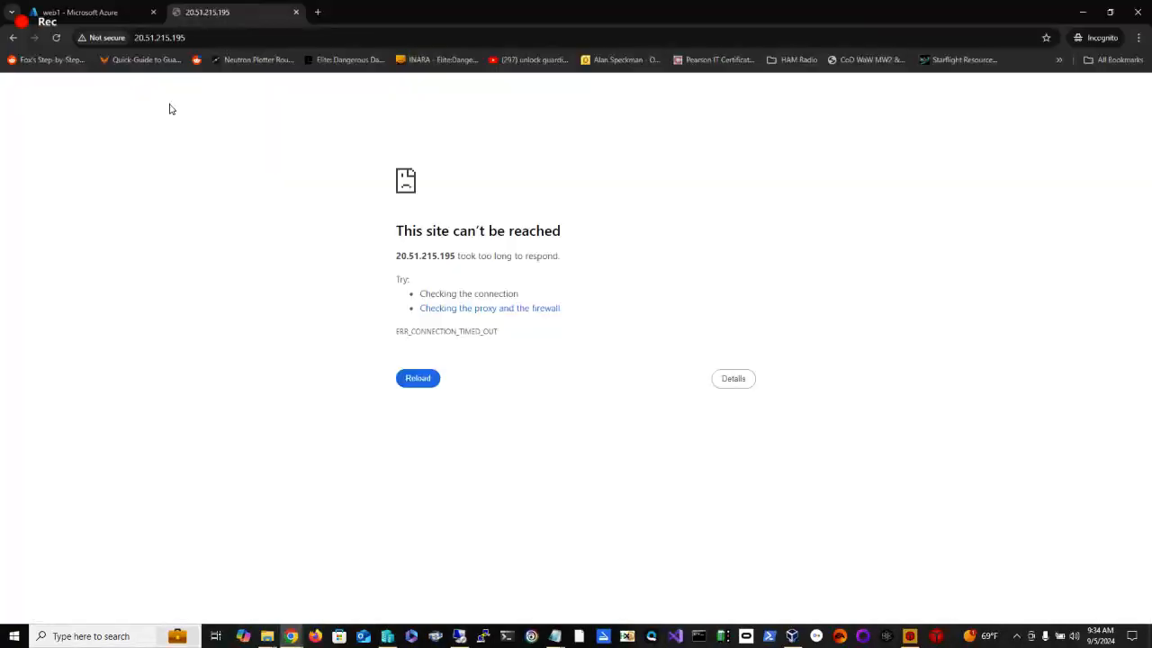
pyautogui.click(56, 42)
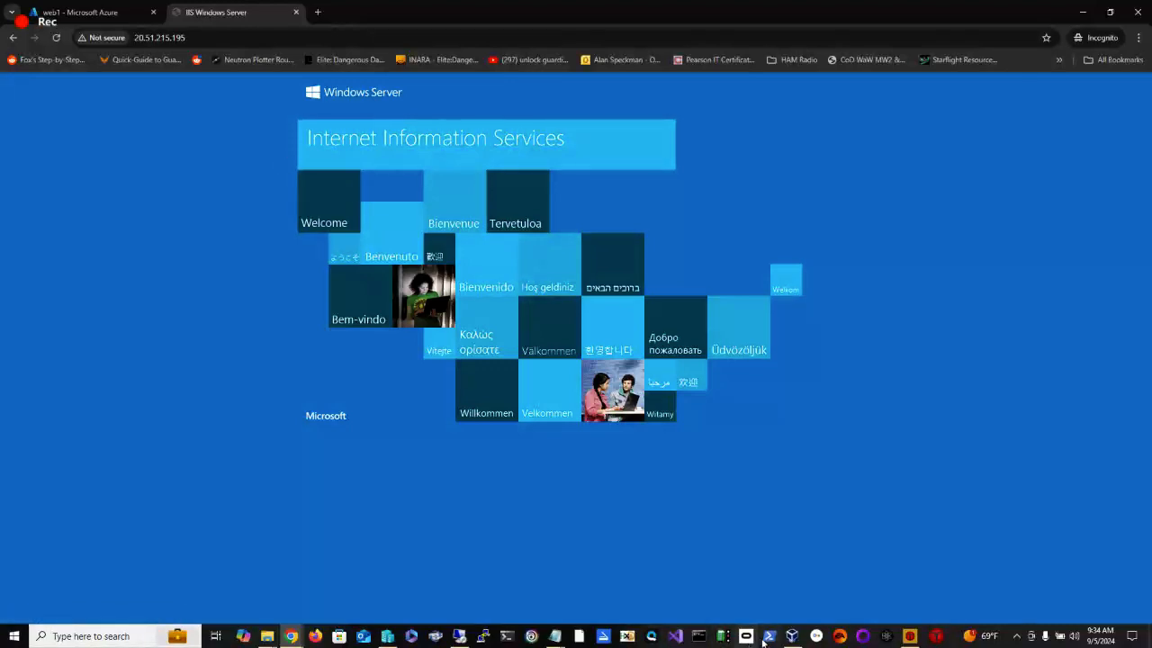
# Open Oracle VM VirtualBox Manager and examine the configurations of its local Ubuntu, AlamaLinux, Oracle DB Developer VM and CentOS7 machines.
pyautogui.click(793, 636)
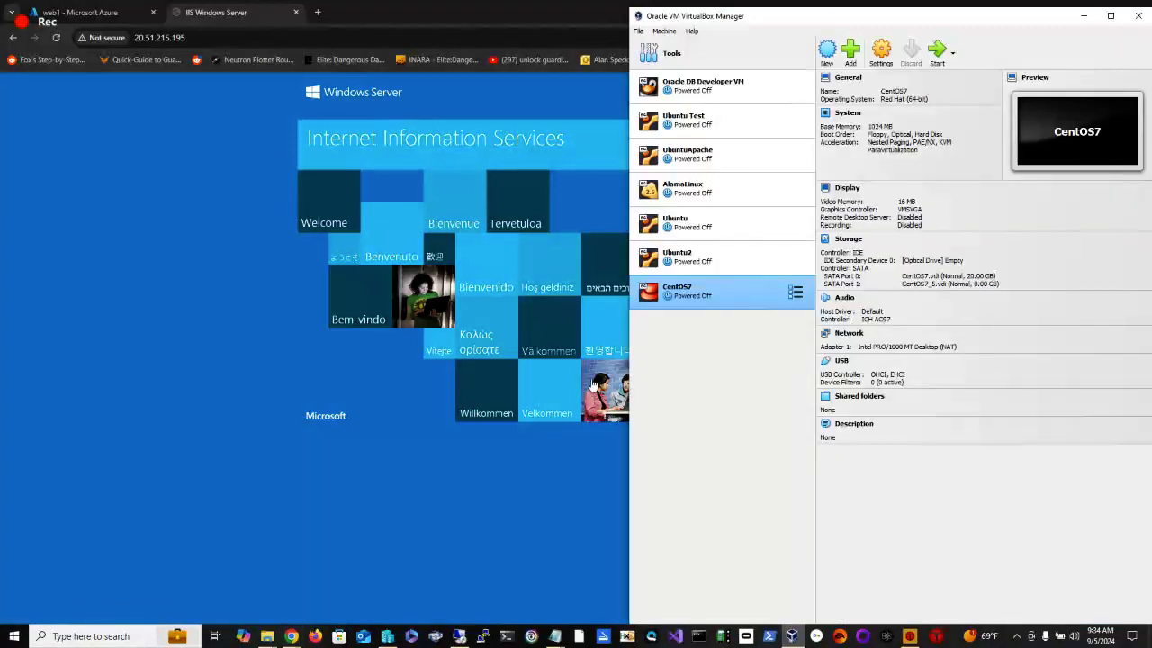
pyautogui.click(735, 252)
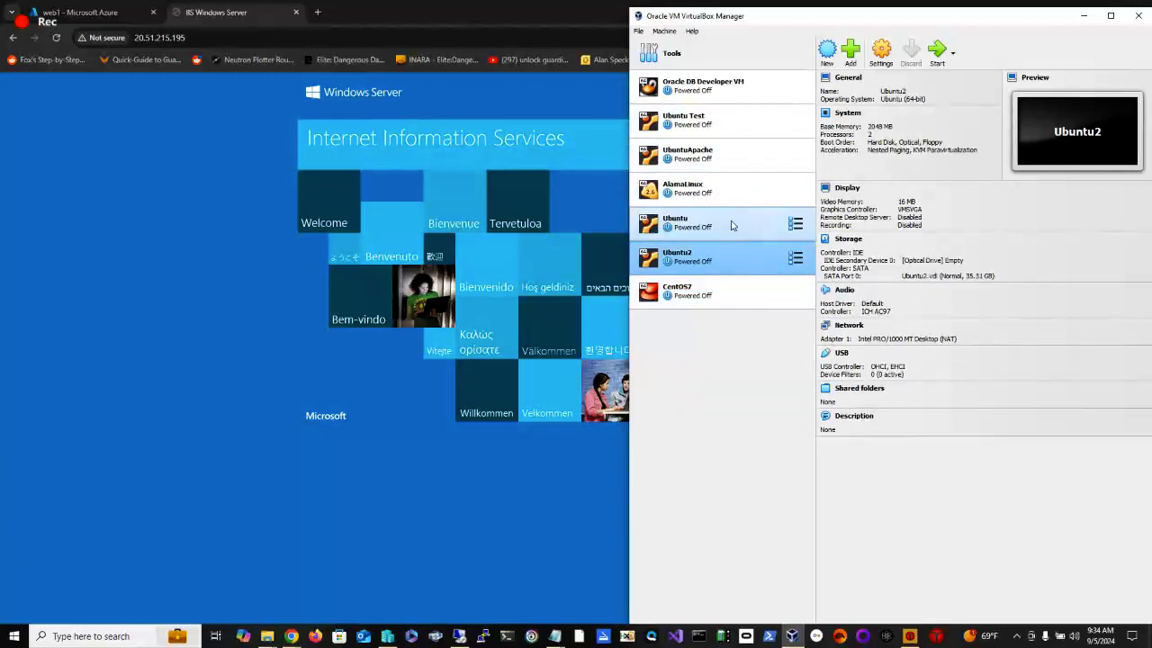
pyautogui.click(735, 230)
pyautogui.click(721, 186)
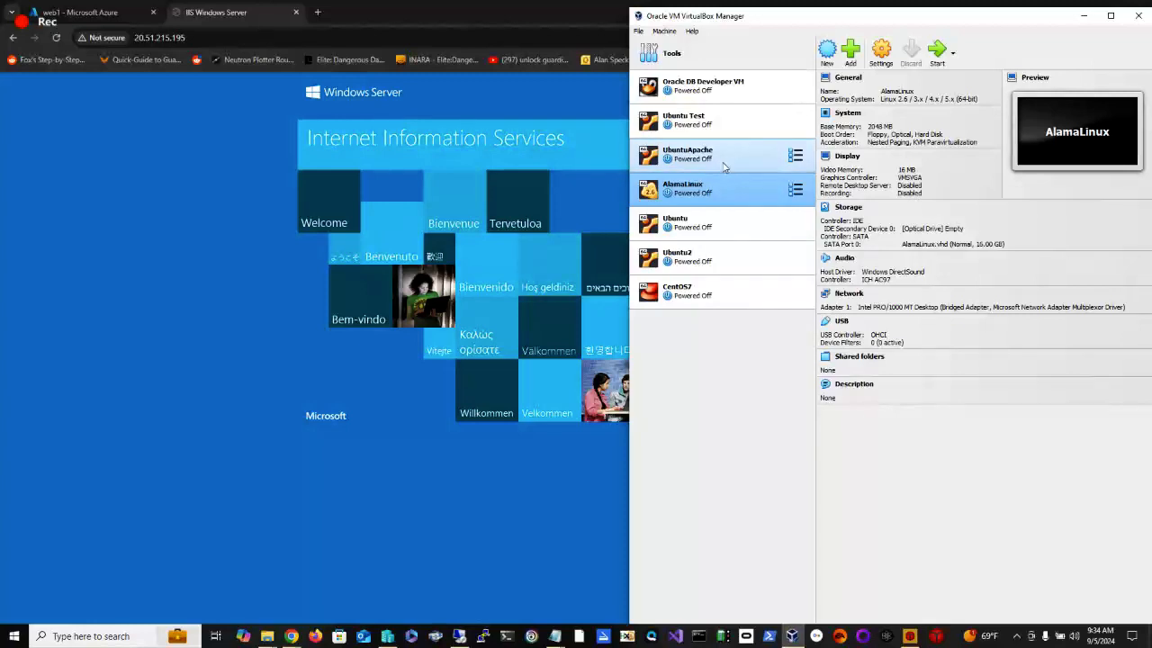
pyautogui.click(725, 160)
pyautogui.click(725, 126)
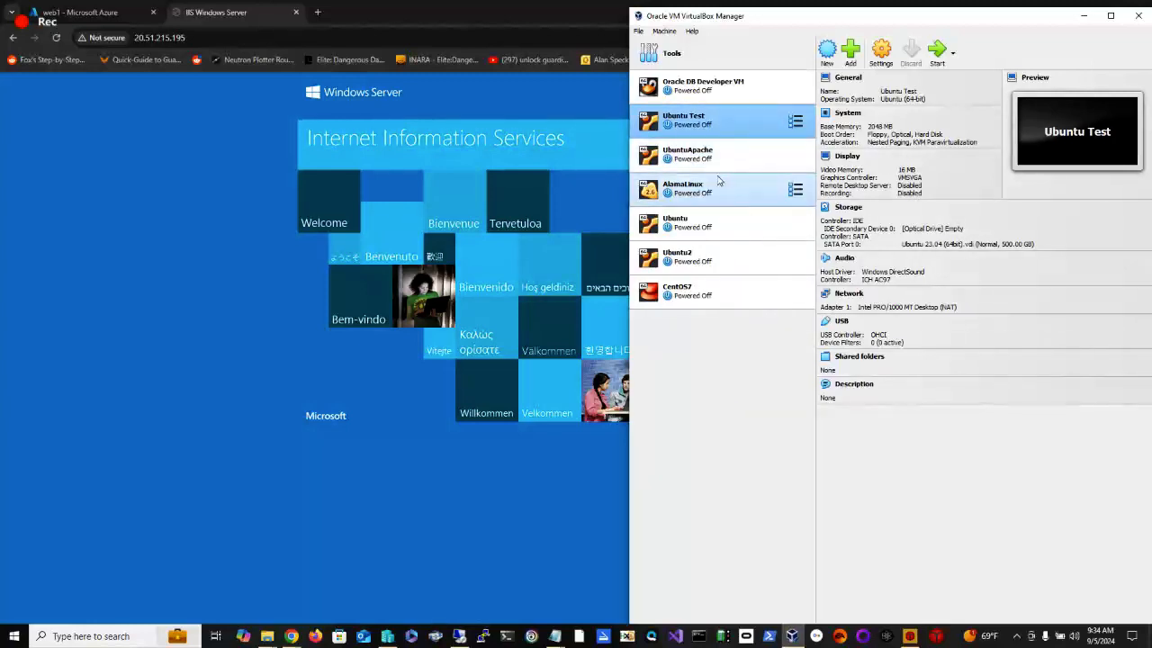
pyautogui.click(727, 94)
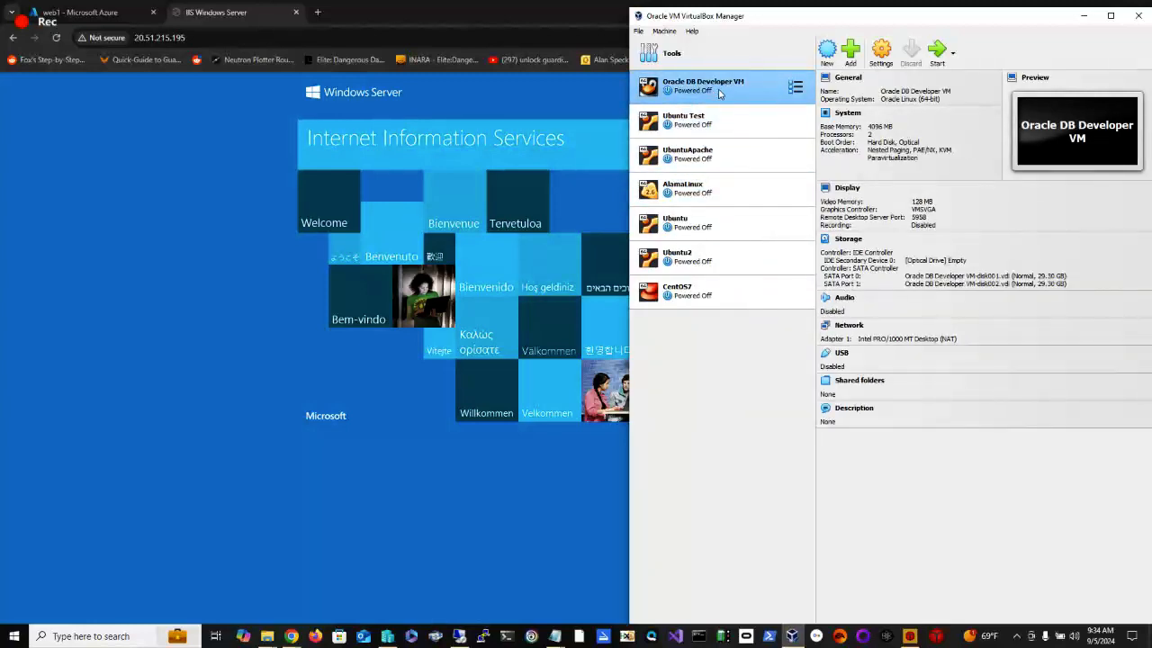
pyautogui.click(732, 285)
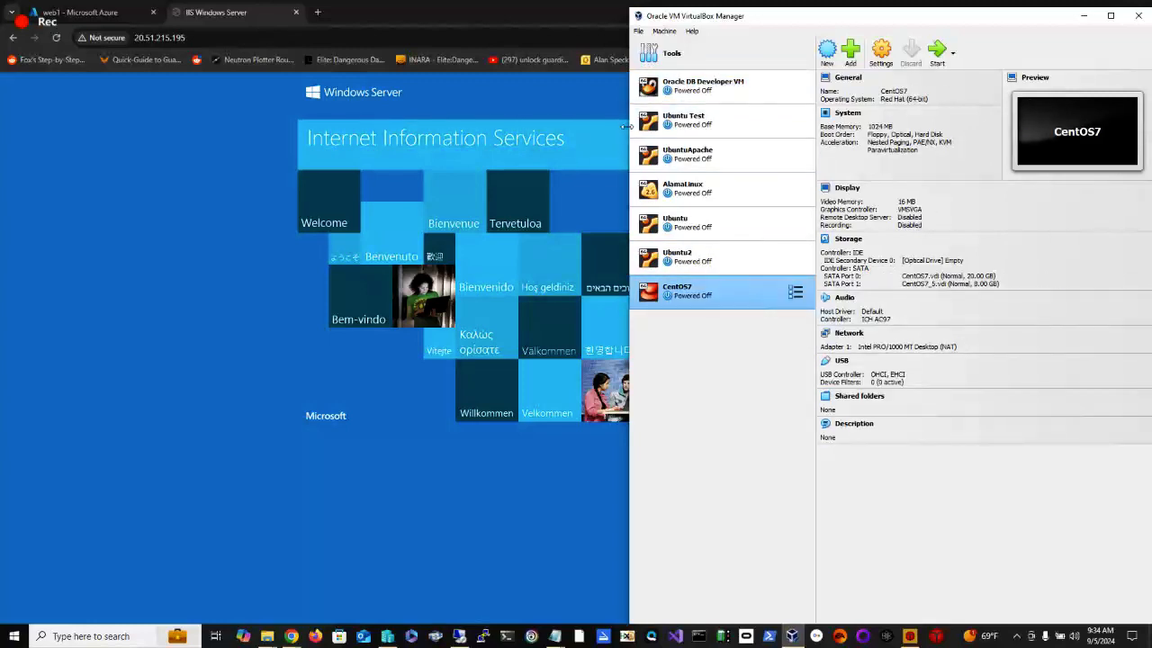
# Return to the web1 remote session by way of its Azure portal overview and close the Add Roles and Features Wizard.
pyautogui.click(419, 329)
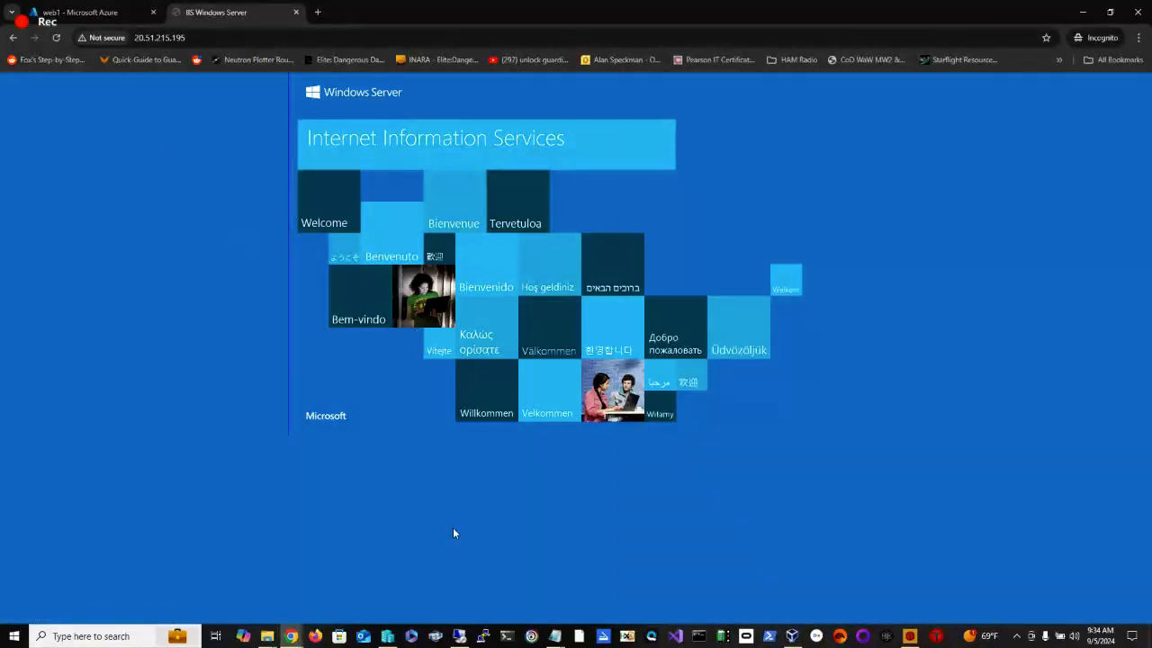
pyautogui.click(64, 11)
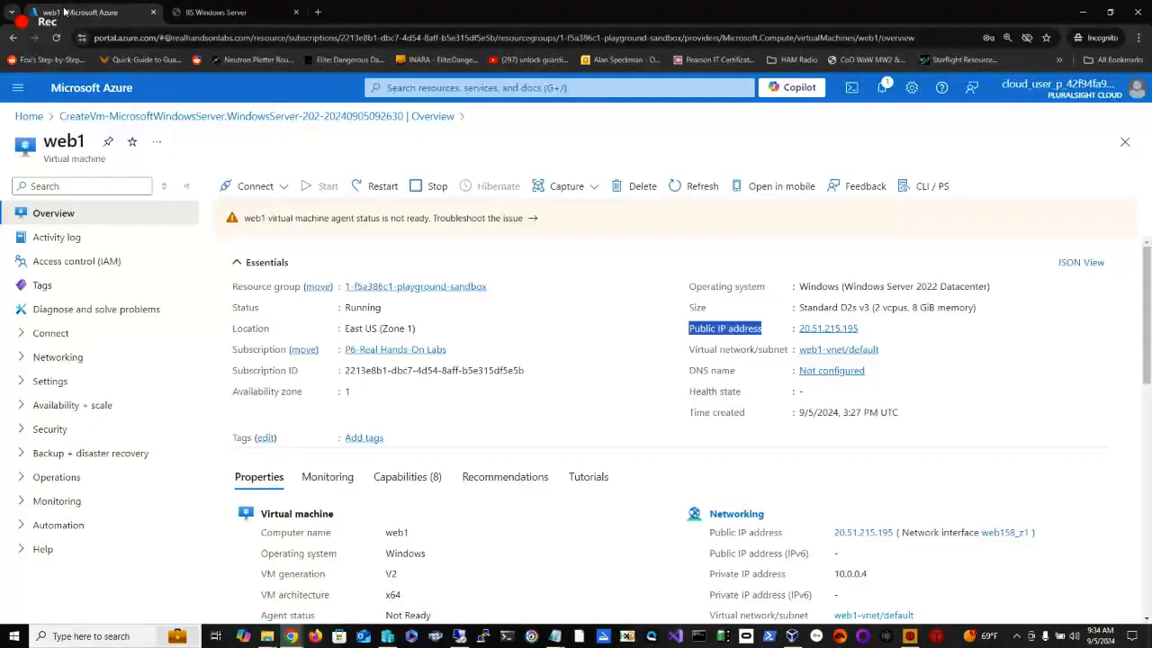
pyautogui.hotkey('alt', 'Tab')
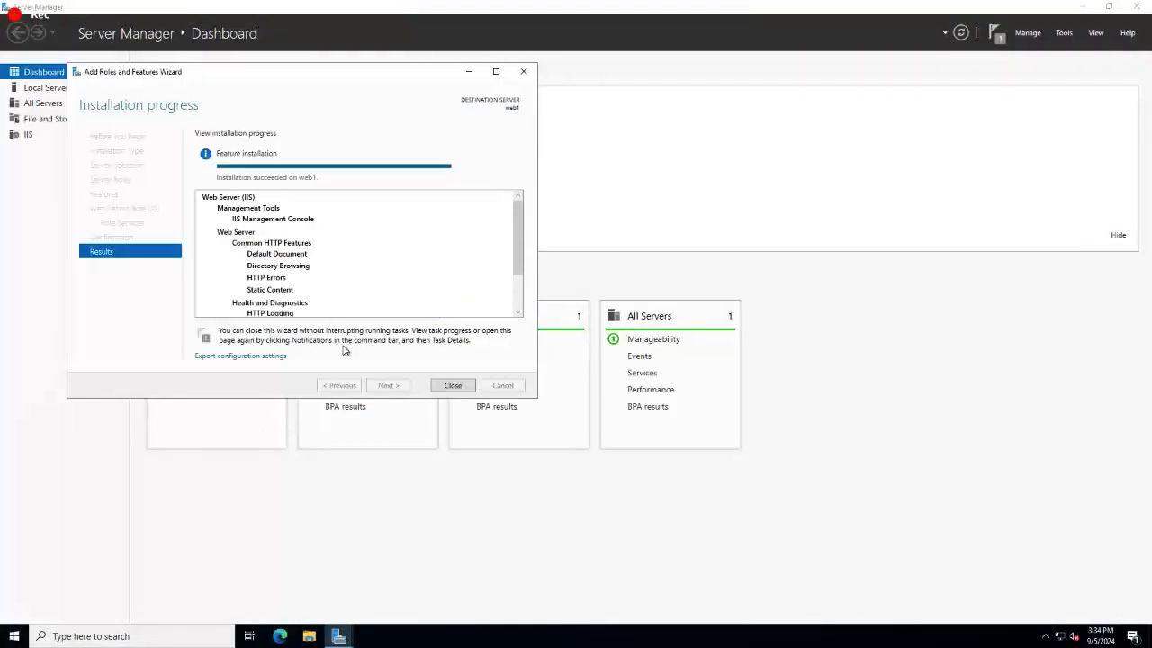
pyautogui.click(443, 387)
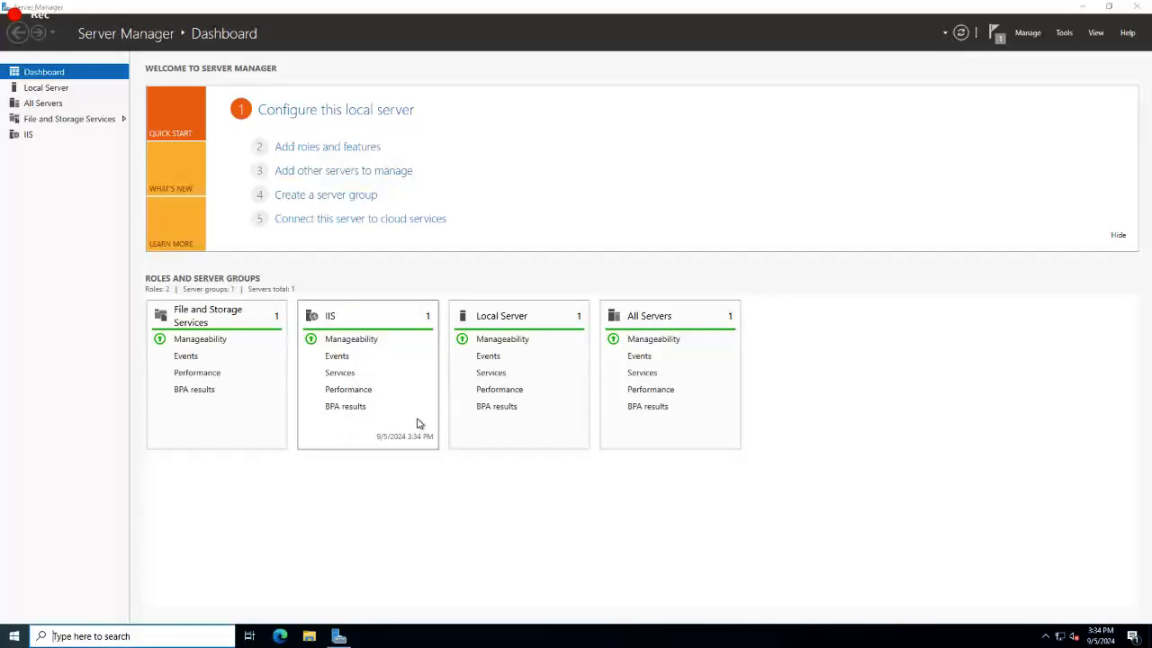
# Search web1 for "iis" and open Internet Information Services (IIS) Manager.
pyautogui.press('super')
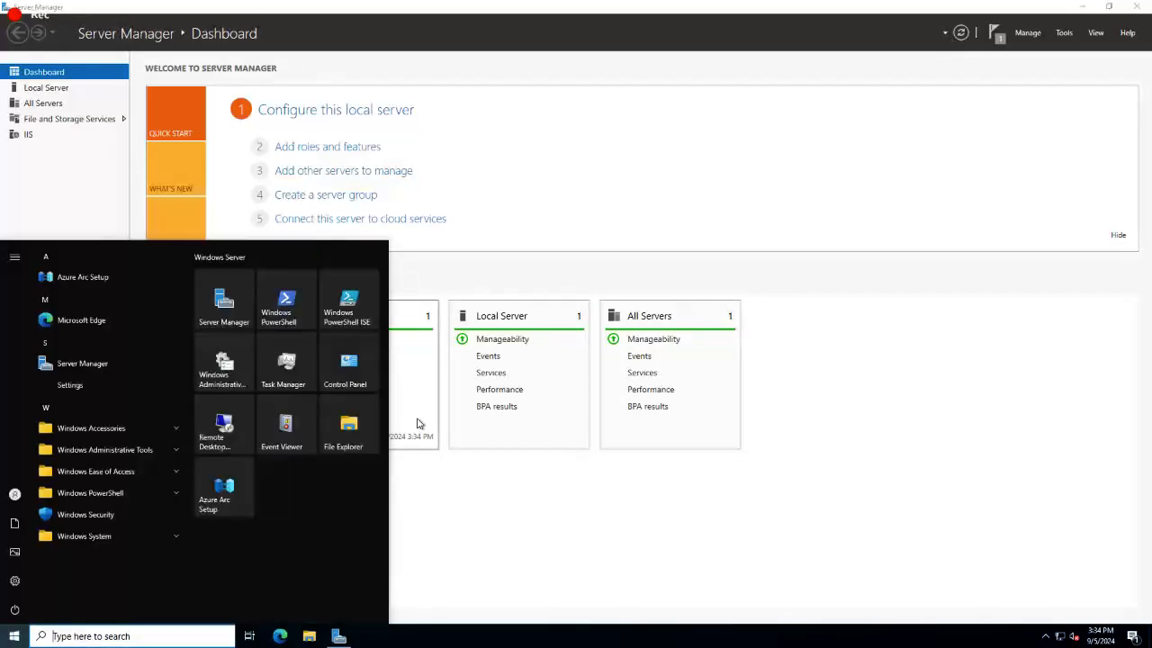
pyautogui.write('iis')
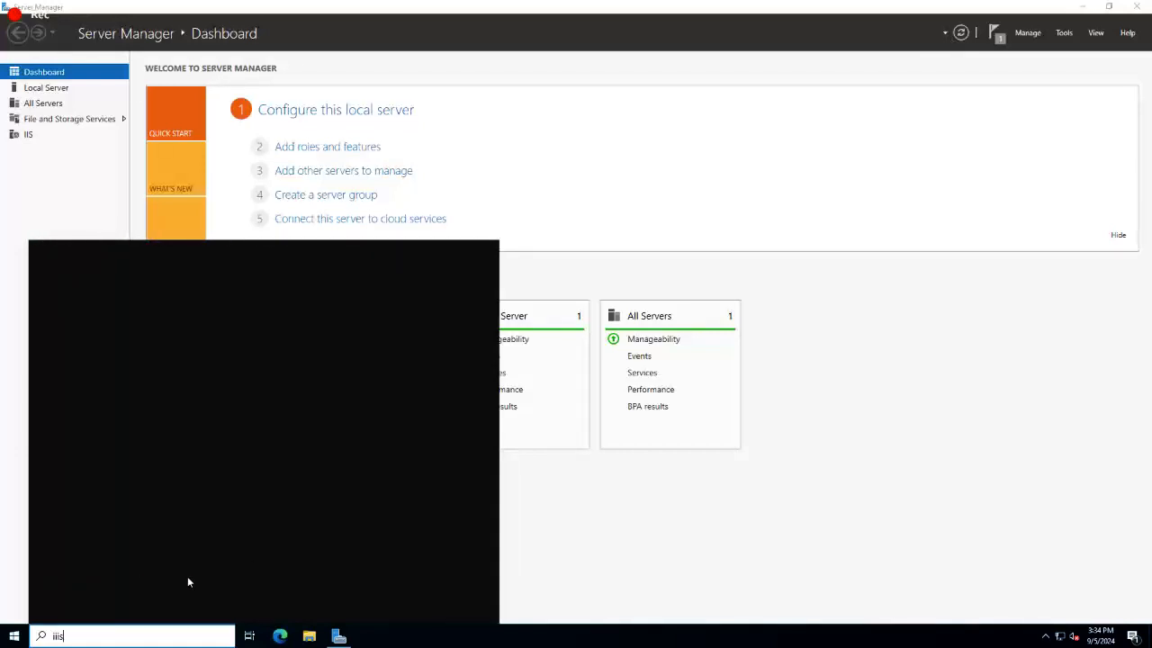
pyautogui.press('BackSpace')
pyautogui.press('BackSpace')
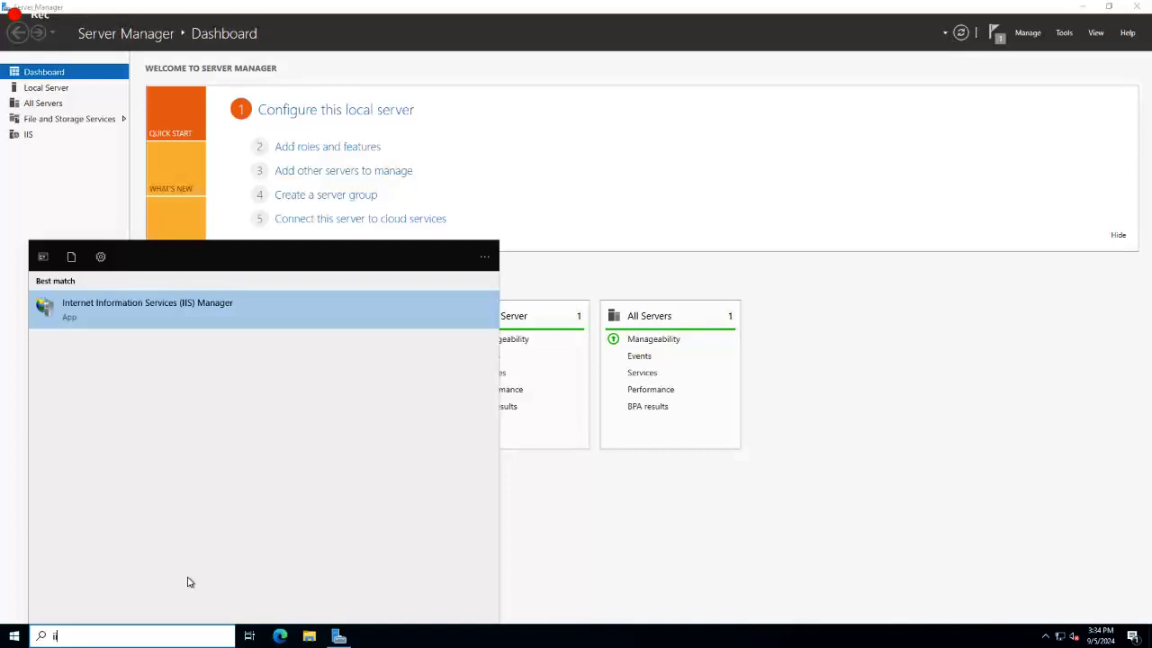
pyautogui.write('is')
pyautogui.click(133, 306)
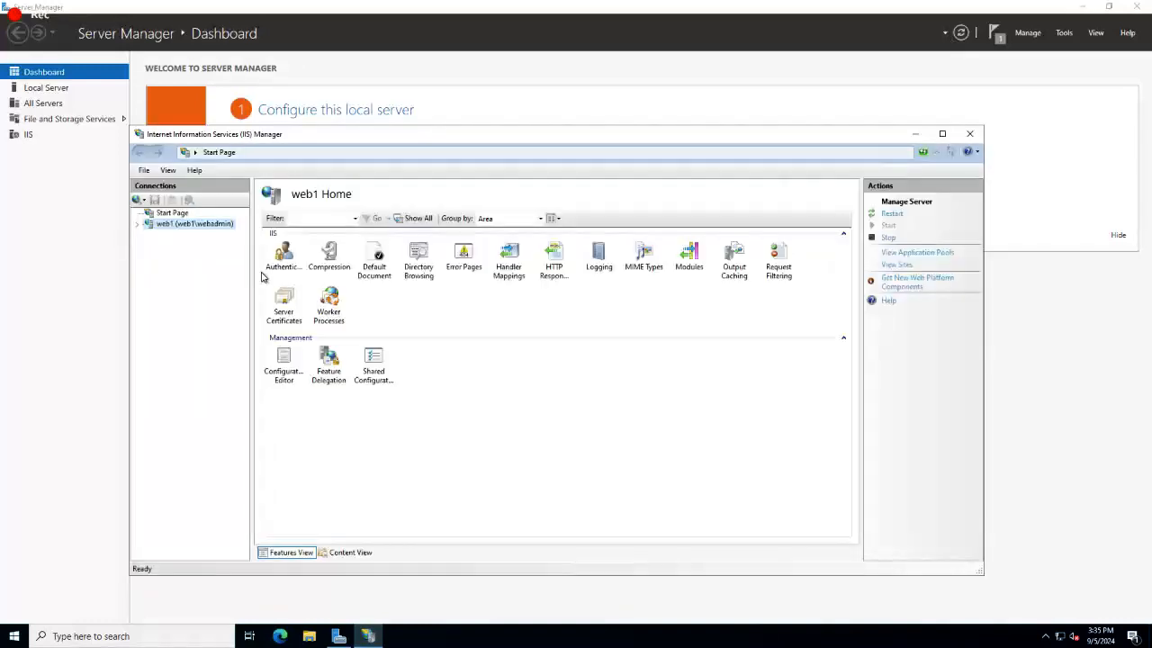
# Expand the Sites of web1 and look at the Default Web Site, the Application Pools and the server home.
pyautogui.doubleClick(173, 246)
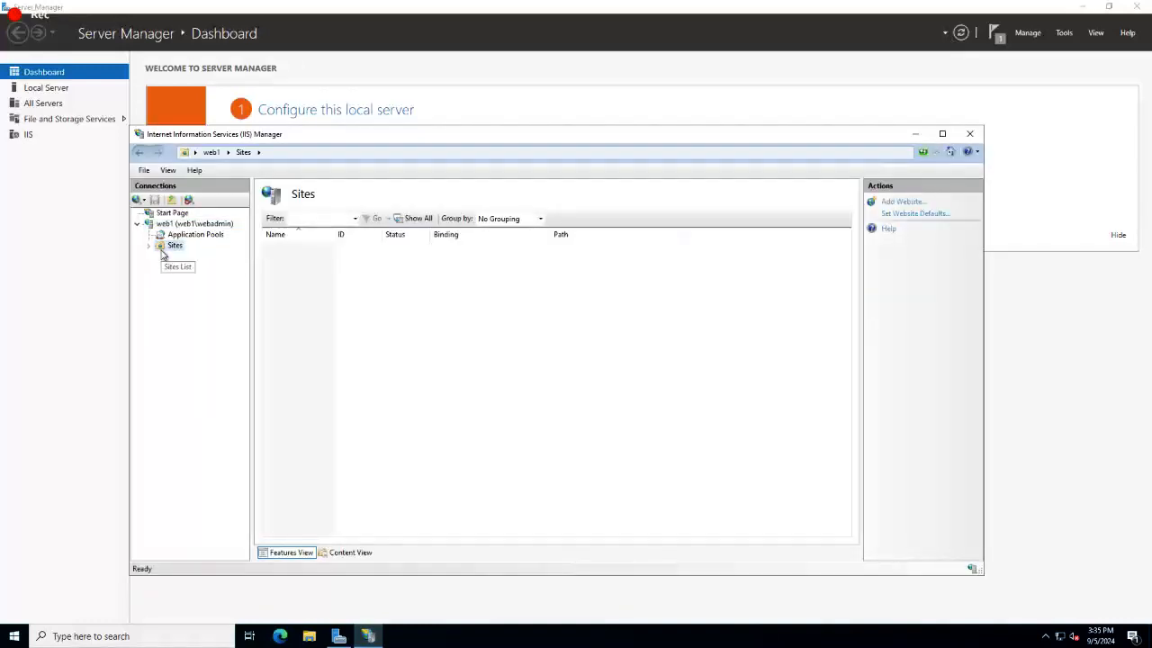
pyautogui.click(187, 258)
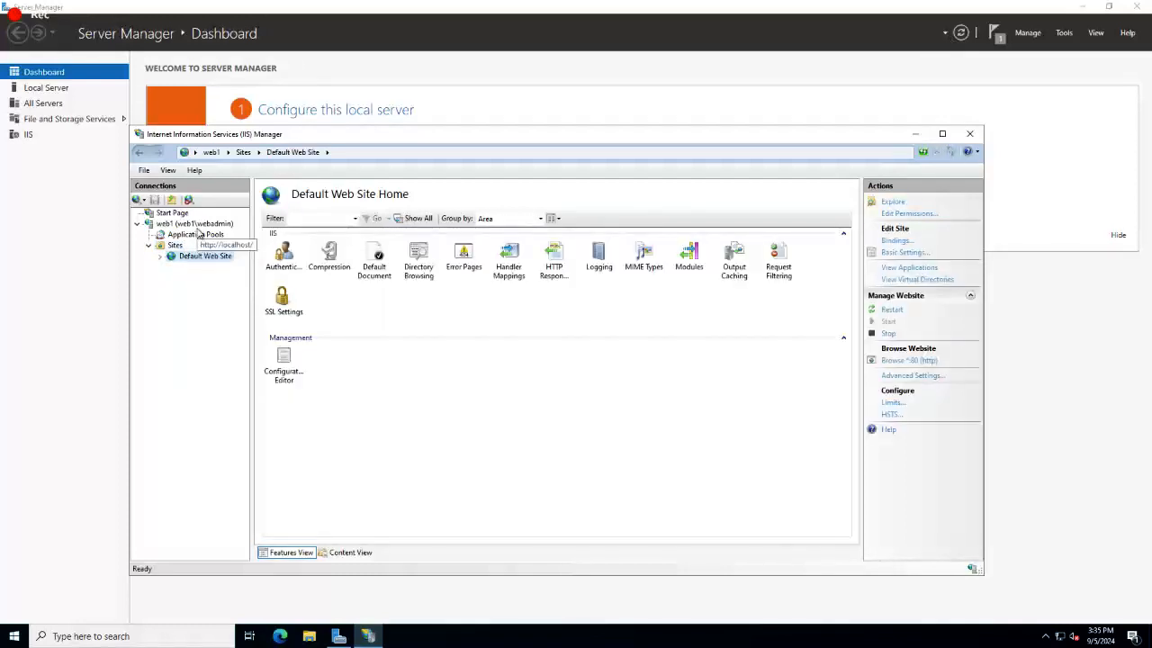
pyautogui.click(191, 234)
pyautogui.click(192, 223)
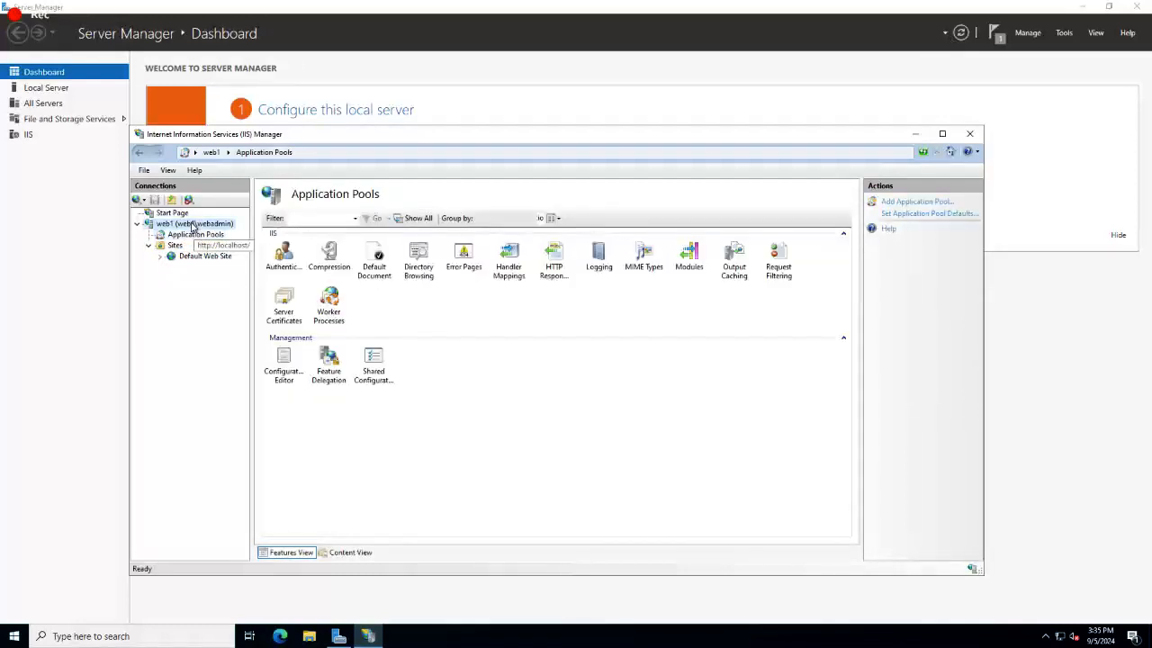
# Open the Server Certificates of web1, look at the Create Self-Signed Certificate form and dismiss it.
pyautogui.doubleClick(281, 304)
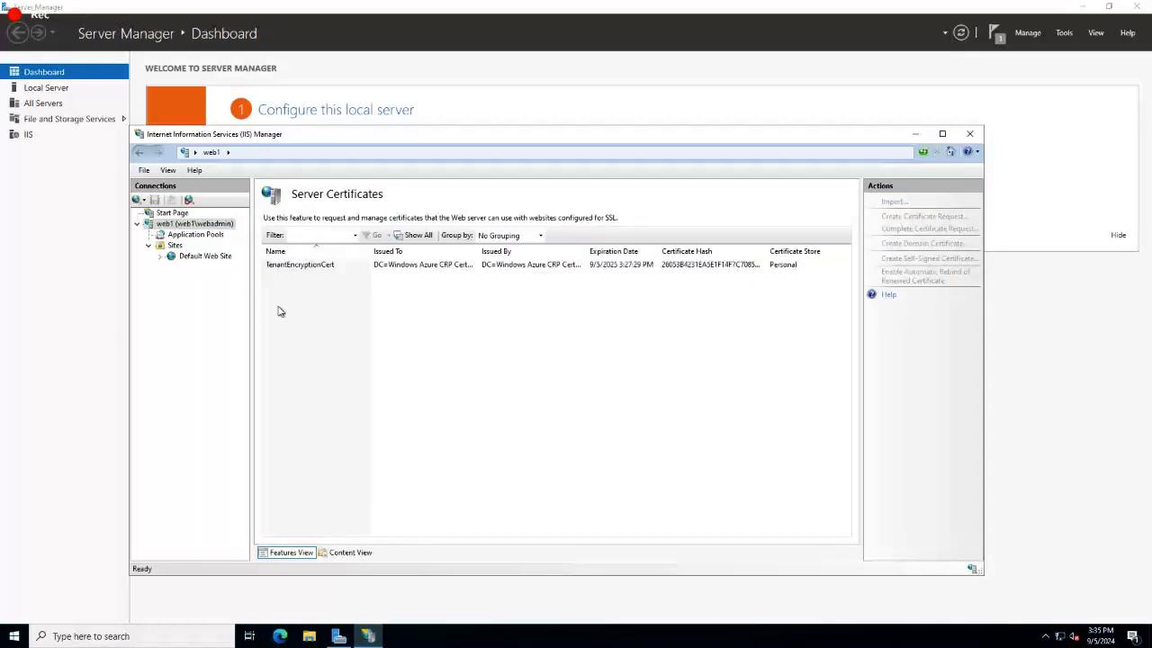
pyautogui.click(927, 259)
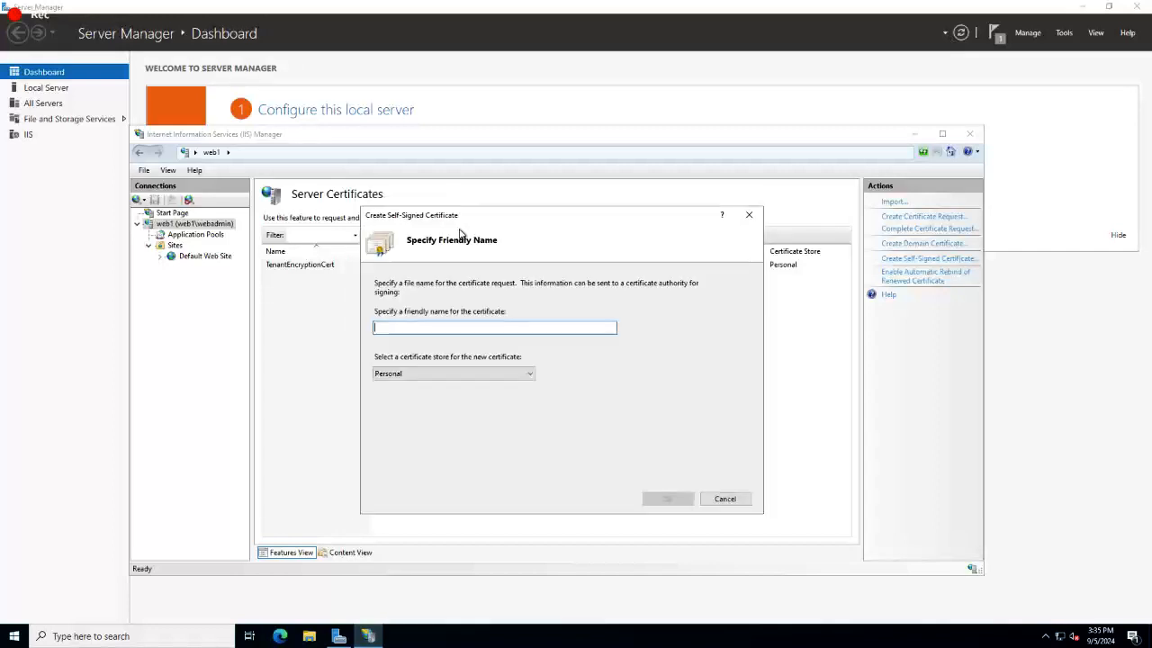
pyautogui.moveTo(453, 214); pyautogui.dragTo(451, 281)
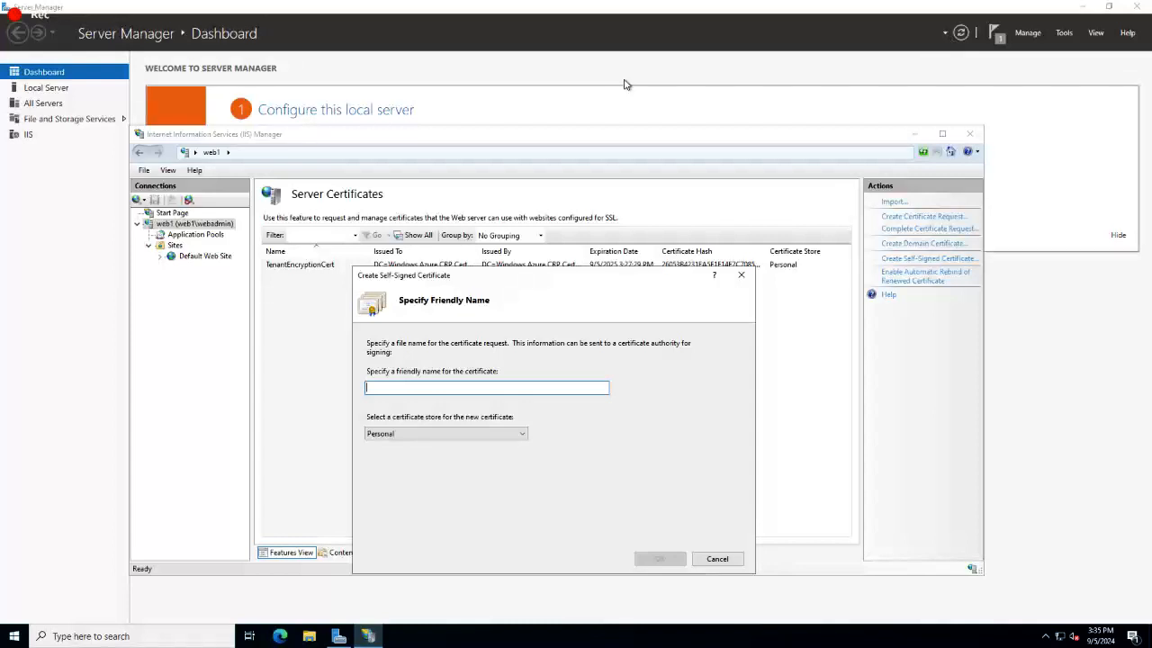
pyautogui.moveTo(630, 8)
pyautogui.hotkey('alt', 'Tab')
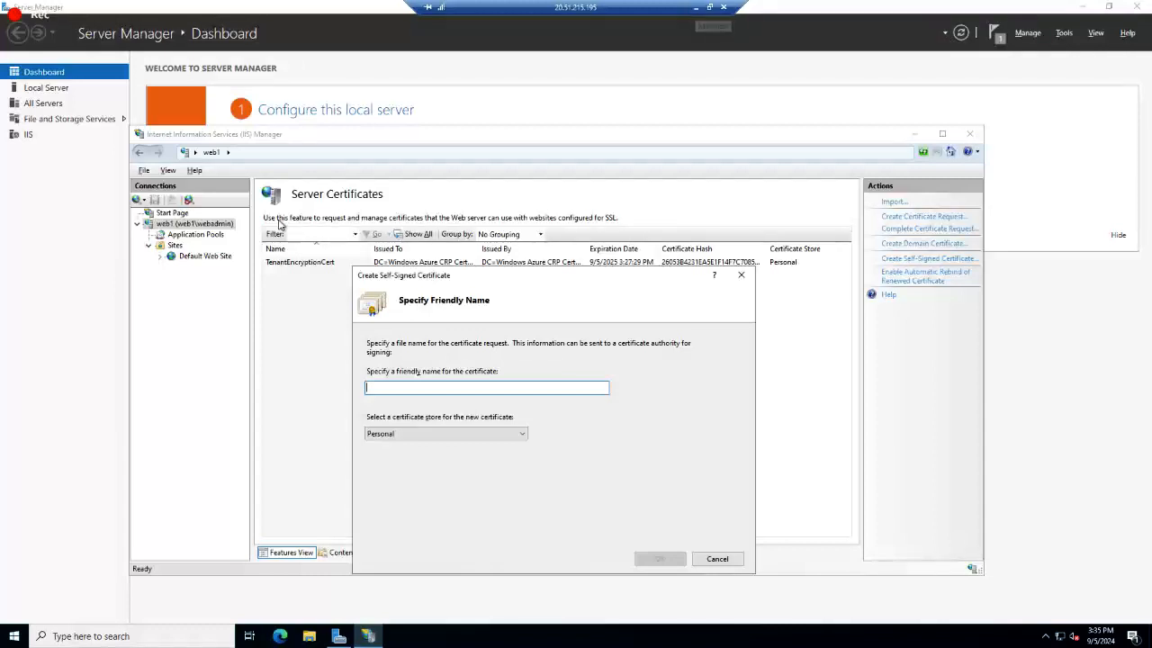
pyautogui.press('Escape')
# Try out an https binding for the Default Web Site on IP address 10.0.0.4, checking the SSL certificate choices, and discard it.
pyautogui.rightClick(223, 259)
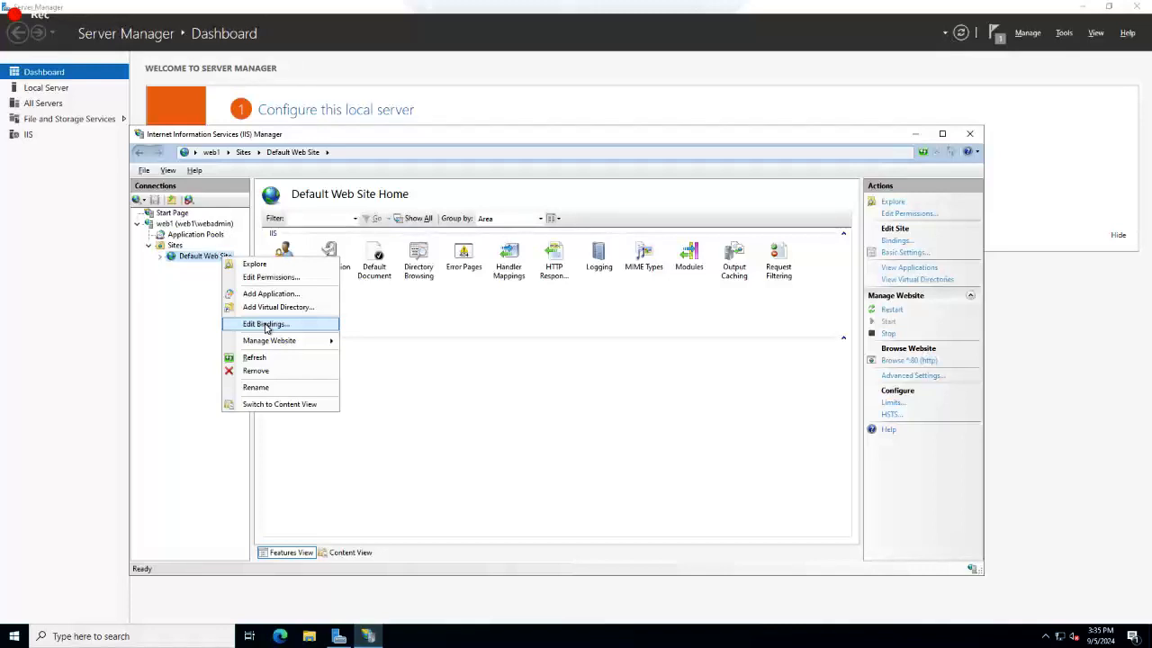
pyautogui.click(266, 325)
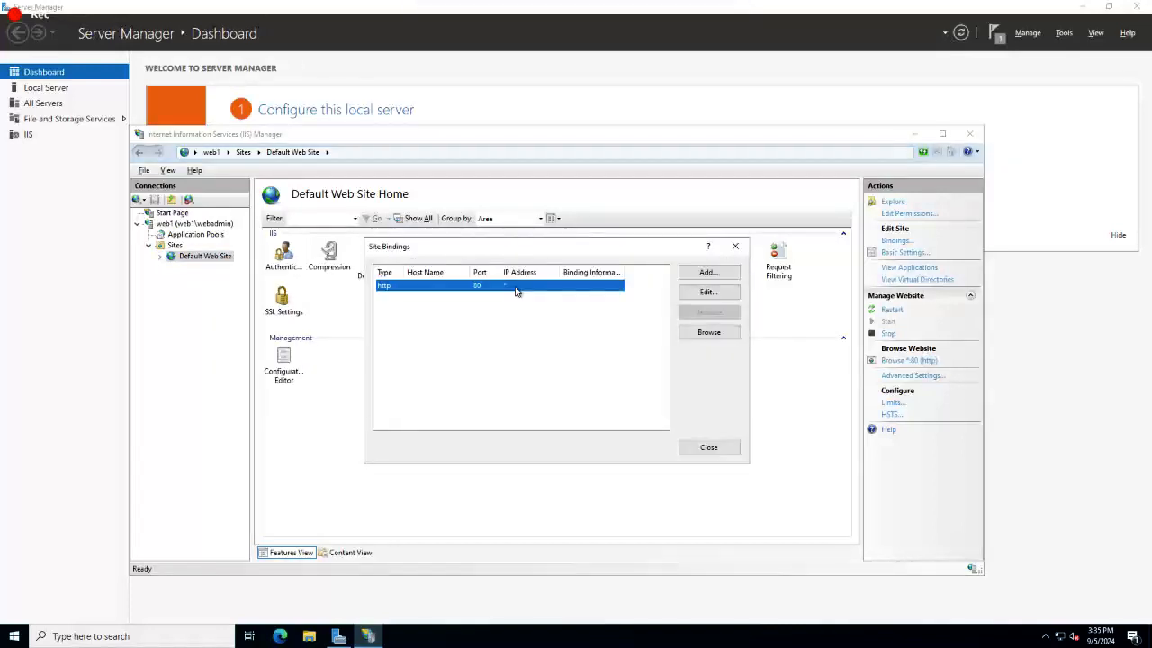
pyautogui.click(716, 272)
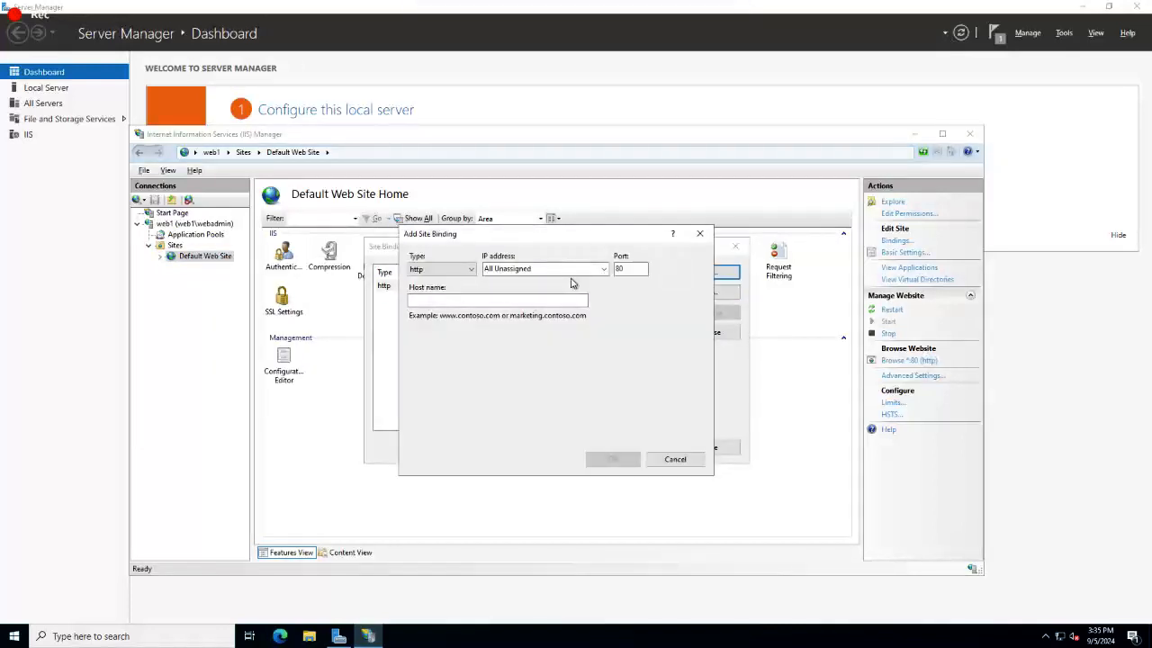
pyautogui.click(570, 272)
pyautogui.click(417, 270)
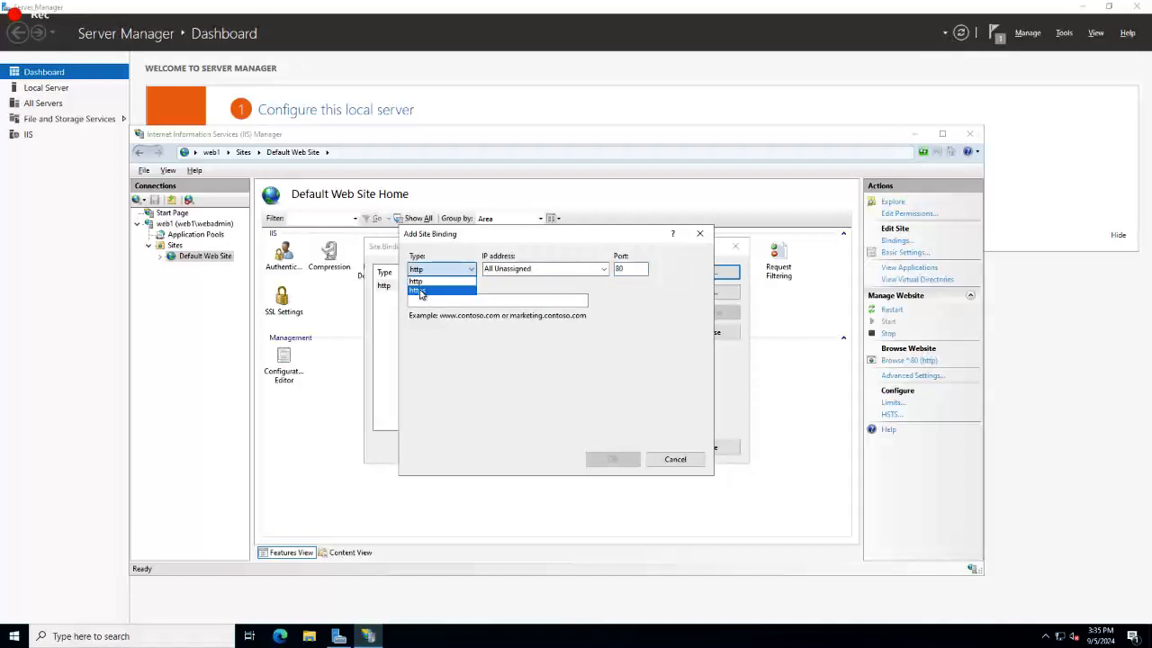
pyautogui.click(420, 291)
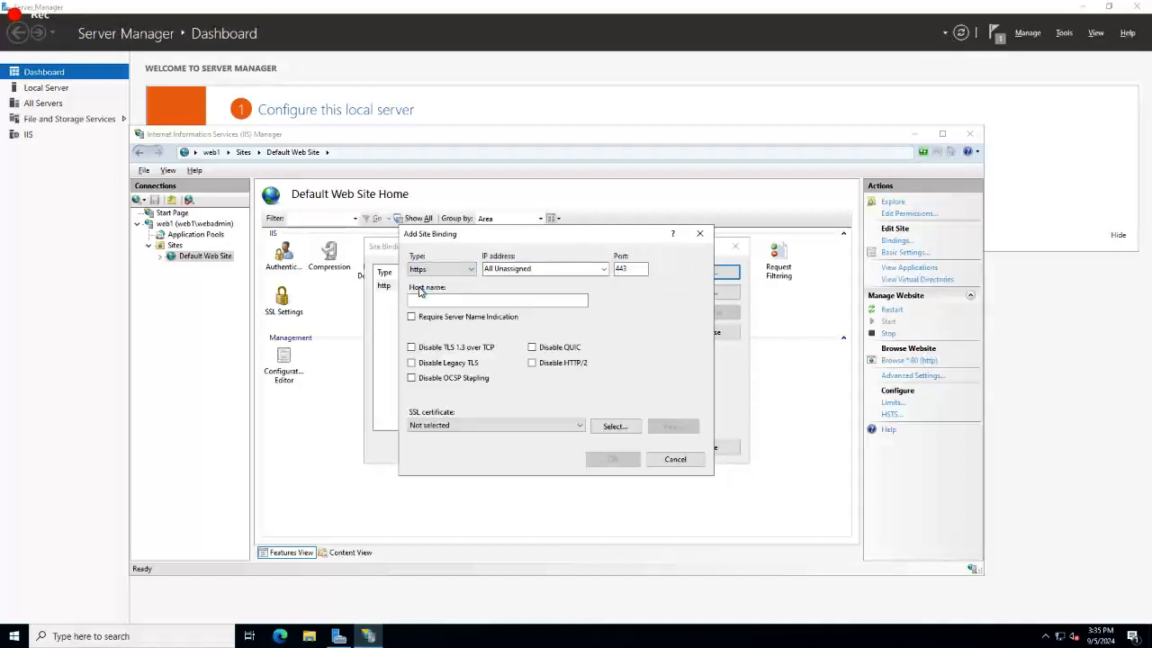
pyautogui.click(605, 271)
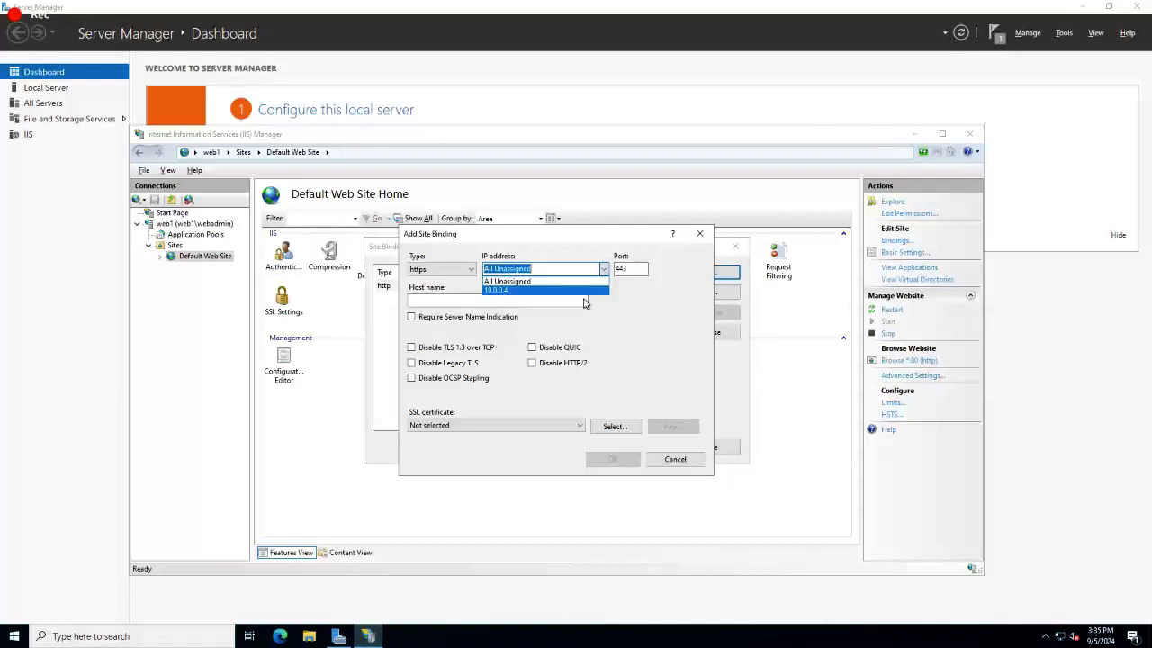
pyautogui.click(581, 290)
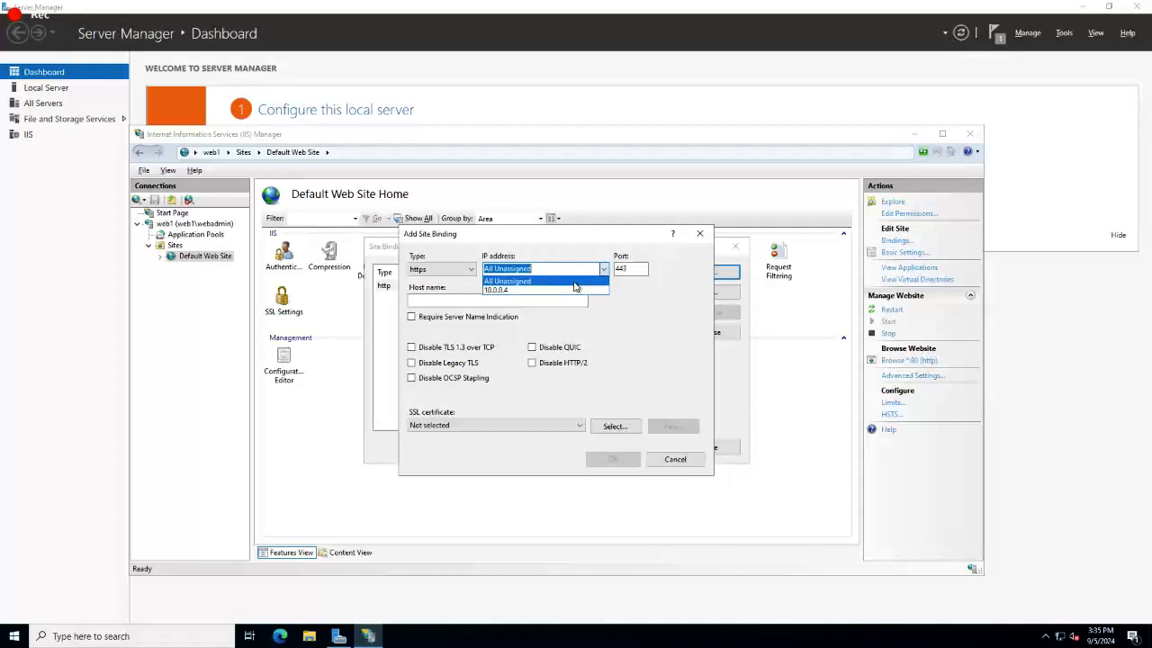
pyautogui.click(517, 425)
pyautogui.click(515, 438)
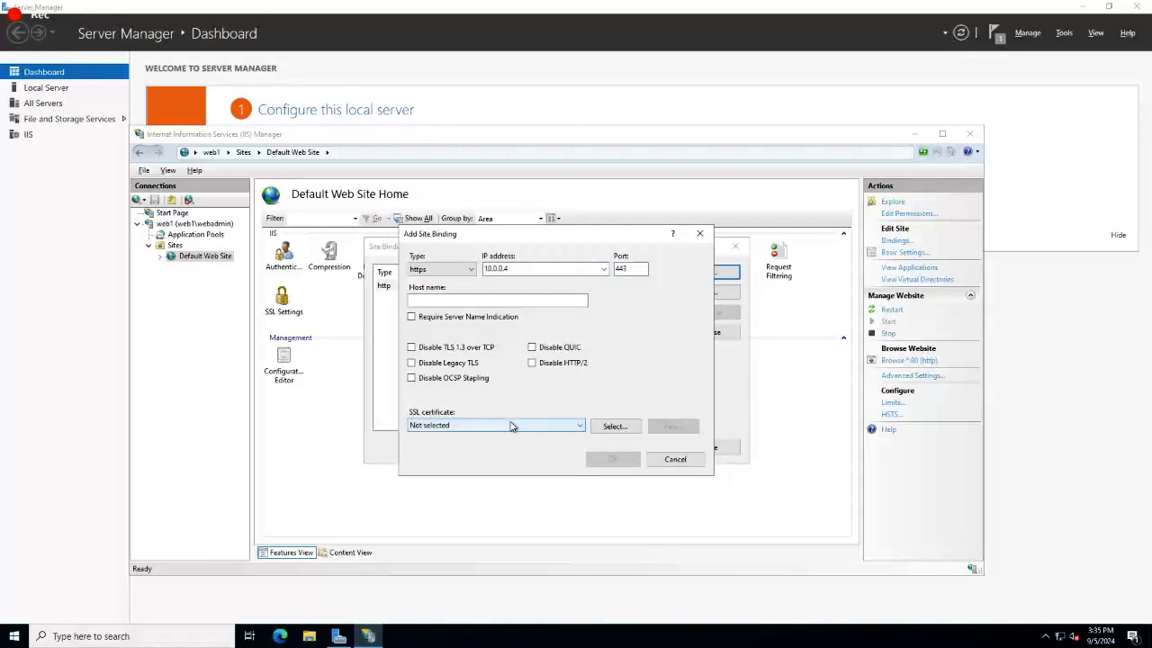
pyautogui.click(691, 467)
pyautogui.click(648, 90)
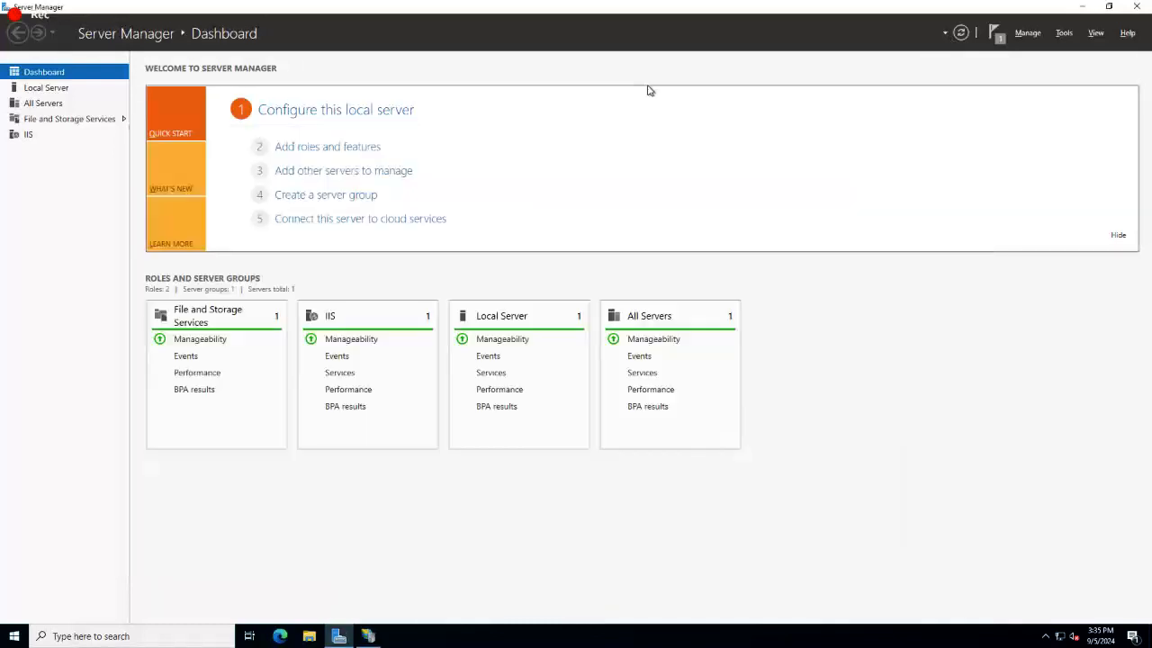
# Switch to the Azure portal and open the network settings of the web1 virtual machine.
pyautogui.click(698, 8)
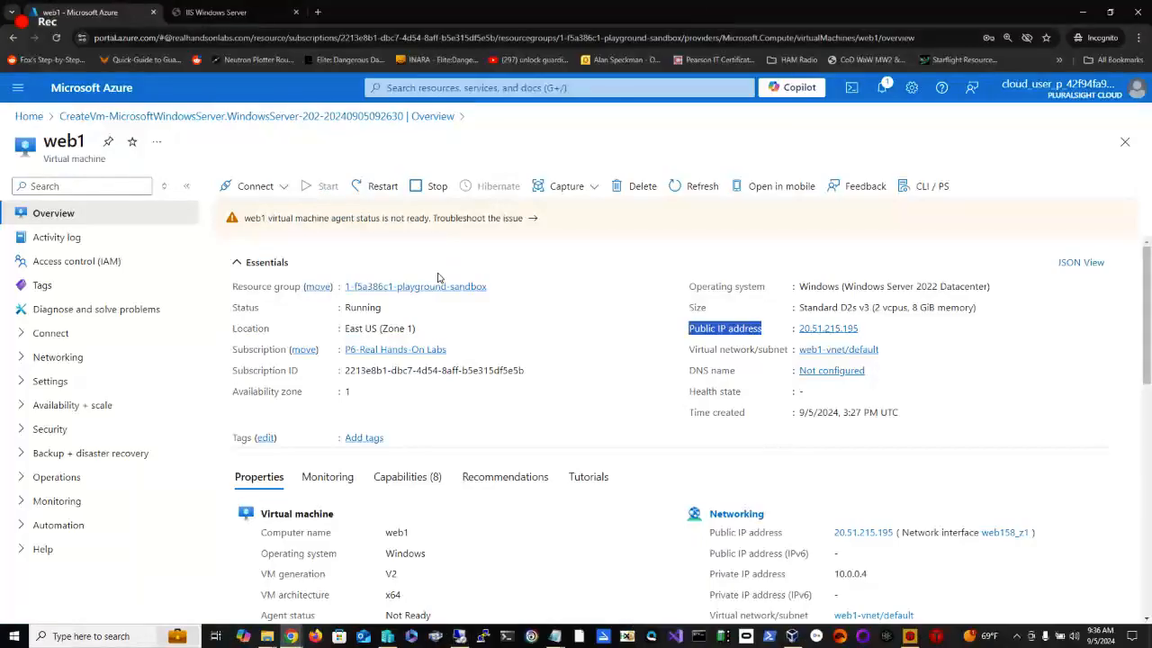
pyautogui.click(26, 358)
pyautogui.click(76, 382)
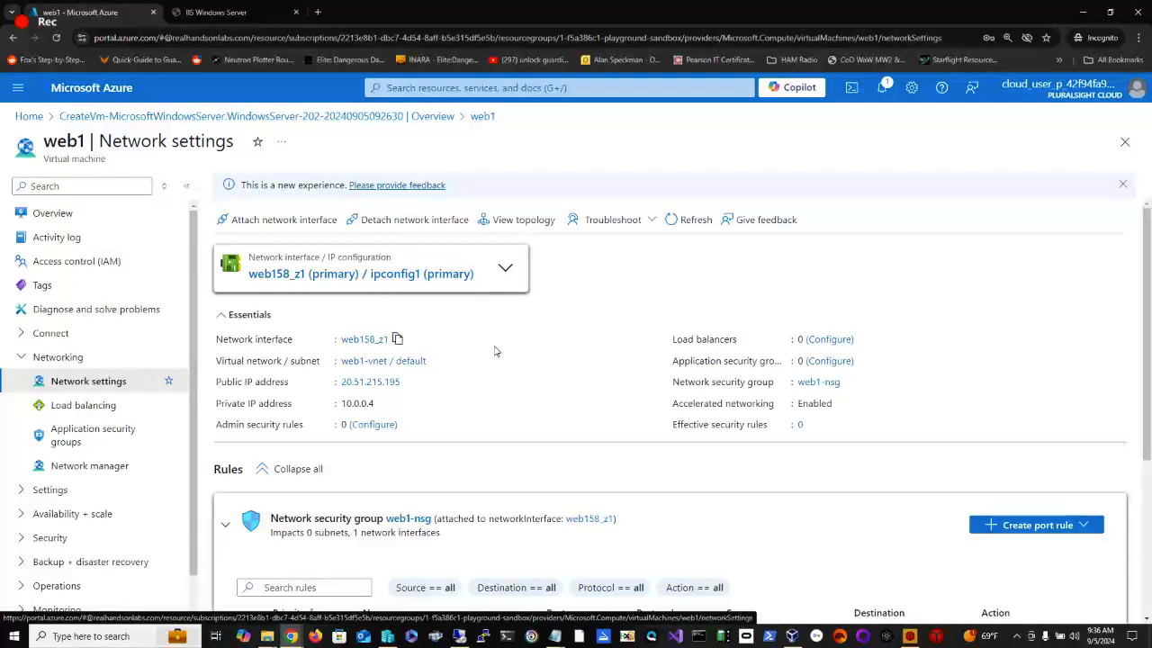
# Create an inbound port rule in the web1-nsg network security group with the HTTPS service selected.
pyautogui.scroll(-2, 994, 458)
pyautogui.click(1030, 347)
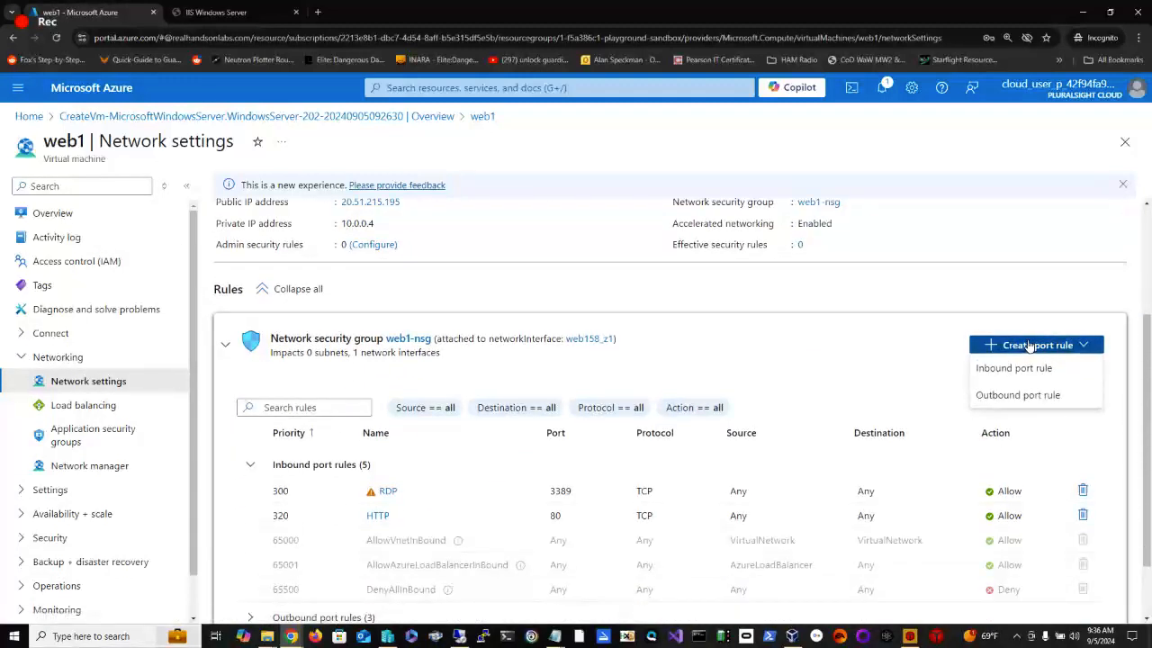
pyautogui.click(1025, 367)
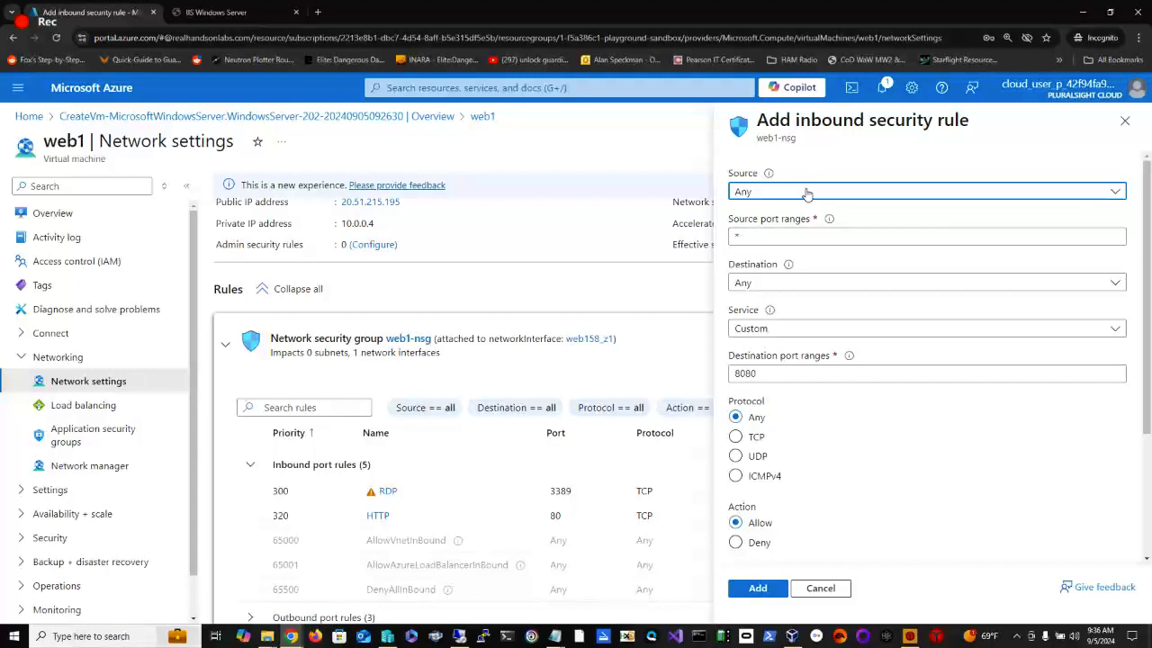
pyautogui.click(797, 329)
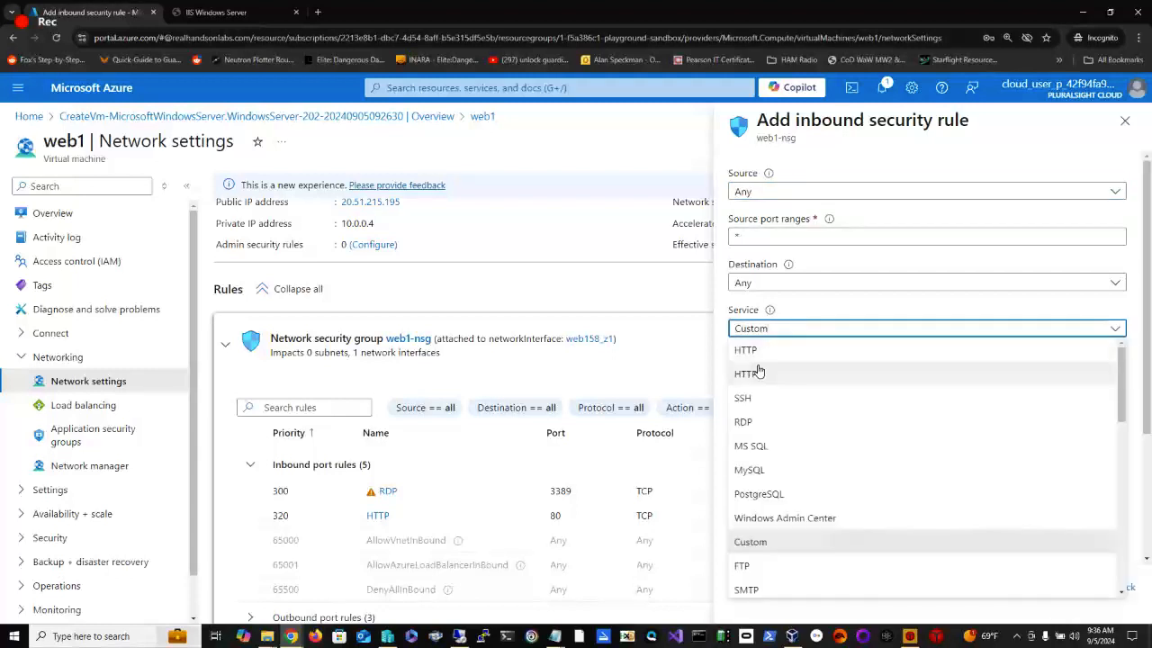
pyautogui.click(754, 375)
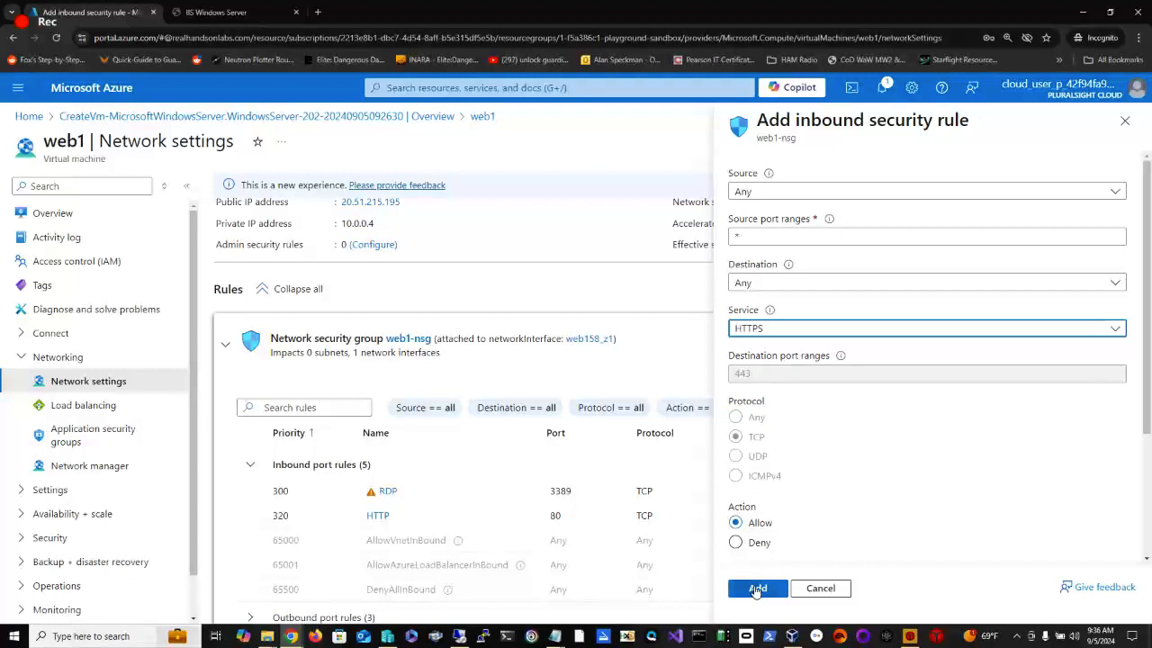
pyautogui.moveTo(772, 310)
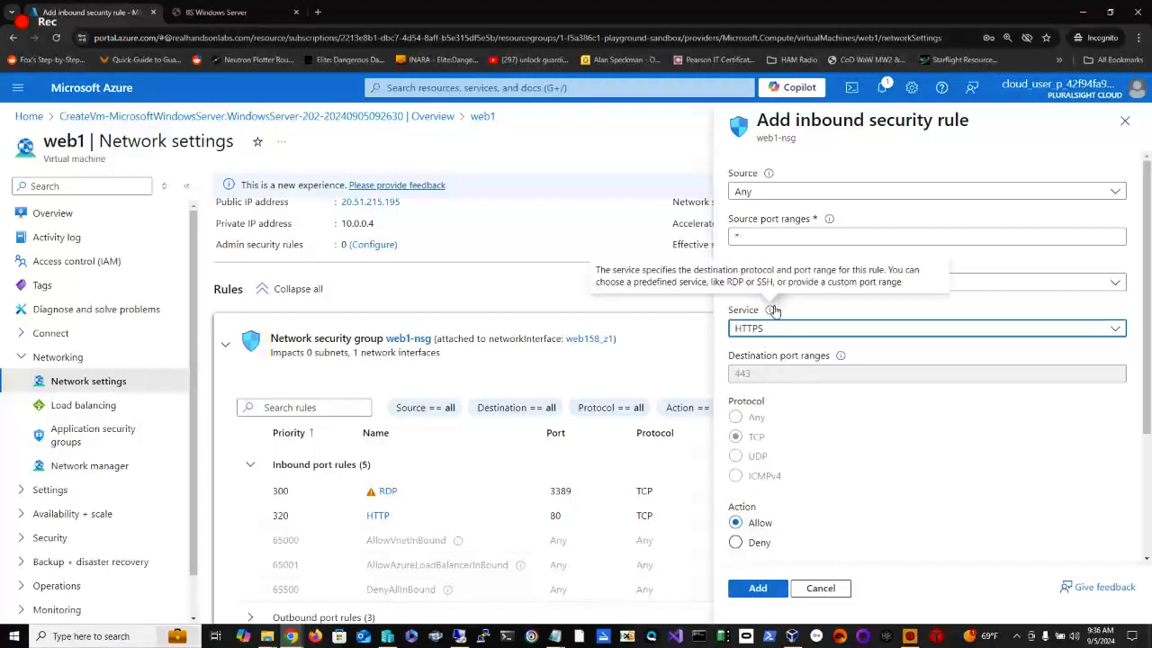